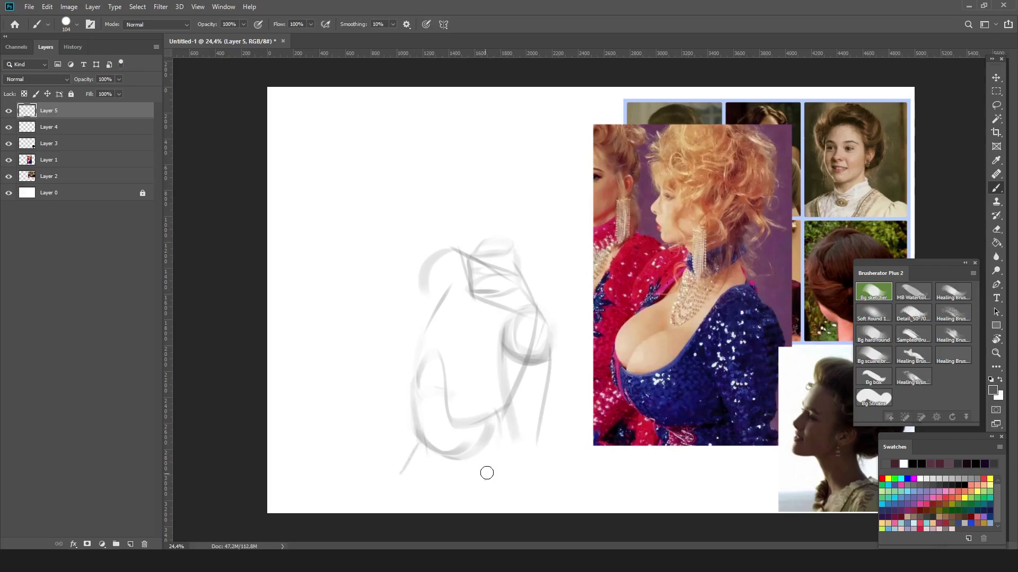
Rough in the front shoulder, hip and neck lines of the figure with the brush reduced to 71 px.
drag(432, 271, 423, 323)
key(bracketleft)
key(bracketleft)
key(bracketleft)
drag(515, 240, 518, 273)
drag(464, 236, 471, 283)
drag(517, 212, 520, 272)
Sketch the head with a skull circle, face and jaw outline, and crossing guide lines for the ear and eye level.
drag(444, 154, 436, 241)
mouse_move(438, 175)
mouse_down()
mouse_move(522, 201)
mouse_move(490, 207)
mouse_up()
drag(507, 140, 488, 208)
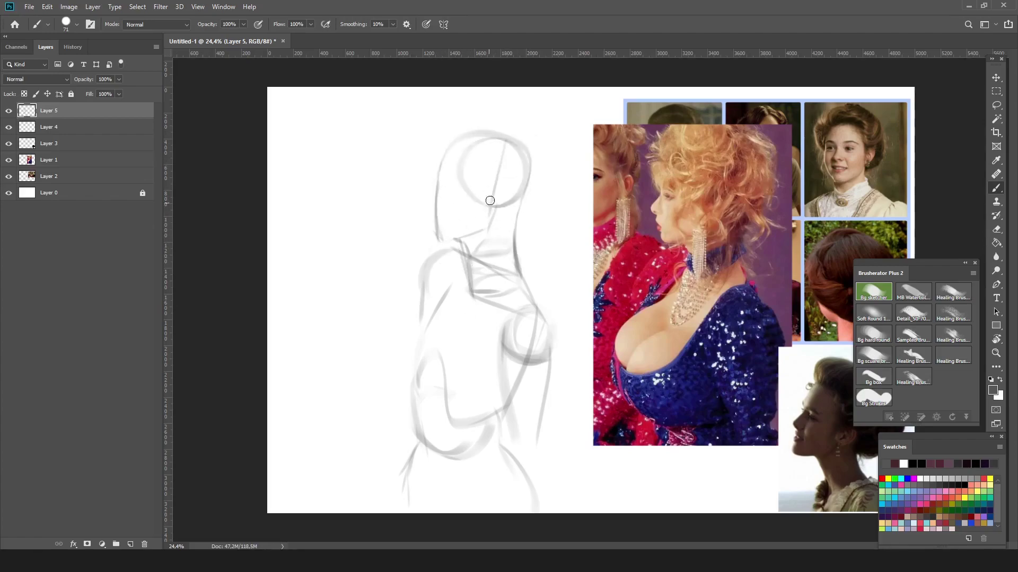
drag(524, 149, 517, 233)
drag(465, 168, 523, 178)
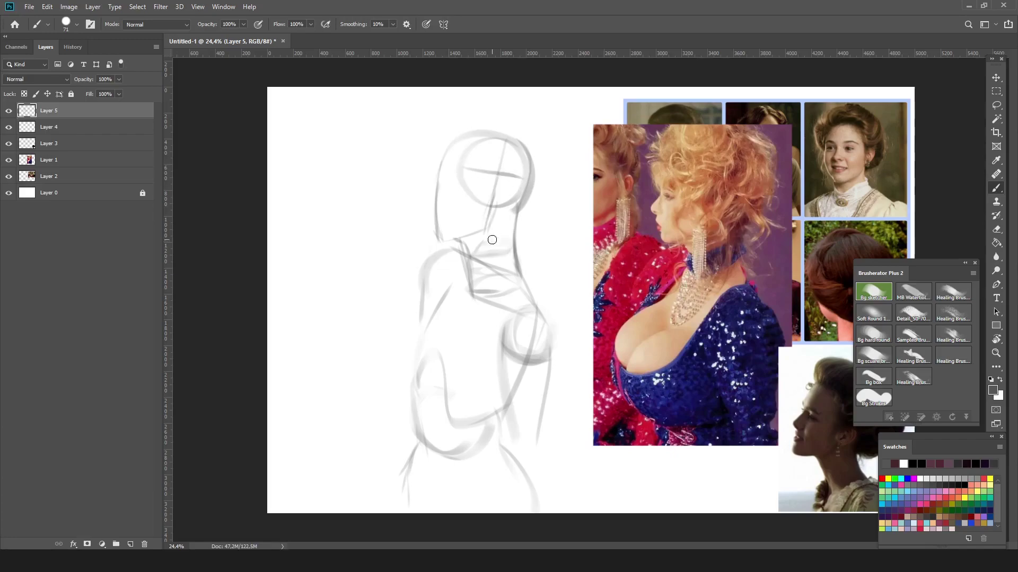
Mirror the canvas horizontally and strengthen the front contour of the torso, waist and hip.
key(shift+h)
drag(763, 392, 765, 376)
mouse_move(680, 416)
mouse_down()
mouse_move(683, 472)
mouse_move(766, 460)
mouse_up()
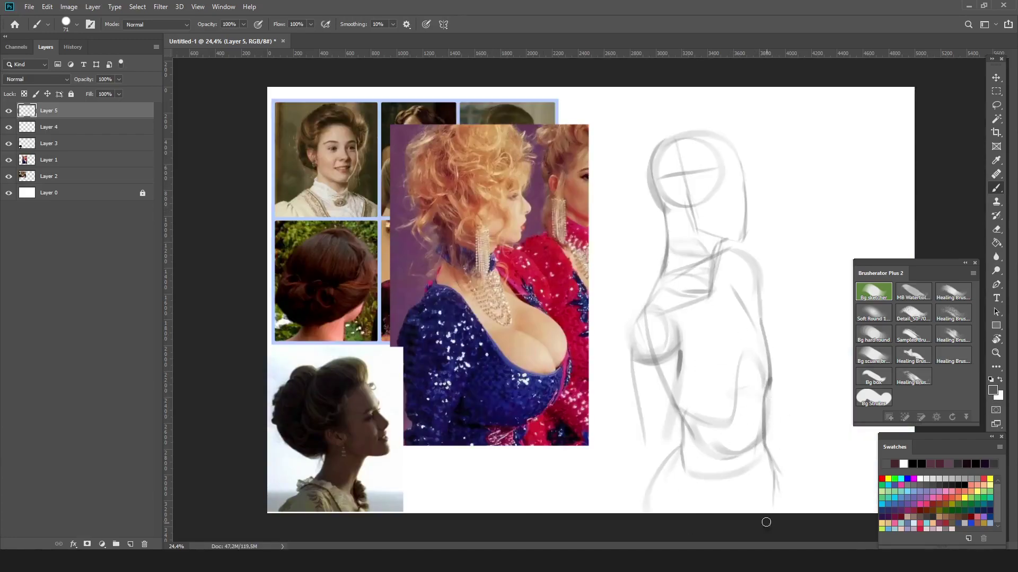
drag(770, 365, 734, 292)
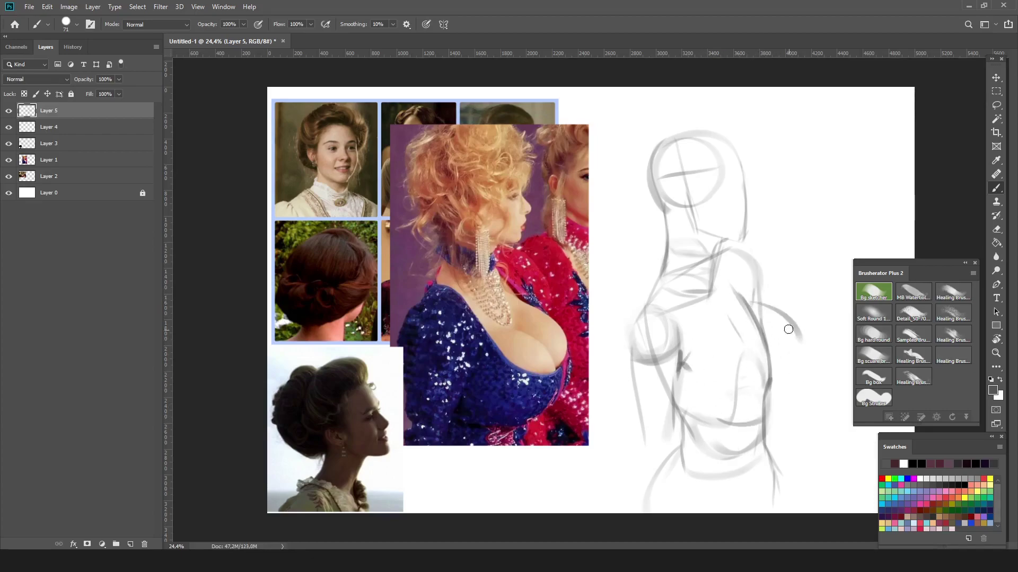
Redraw the collar and chest line and round out the puffed near shoulder and upper sleeve.
drag(670, 244, 766, 320)
mouse_move(669, 280)
mouse_down()
mouse_move(651, 320)
mouse_move(684, 350)
mouse_move(650, 293)
mouse_up()
drag(622, 329, 642, 397)
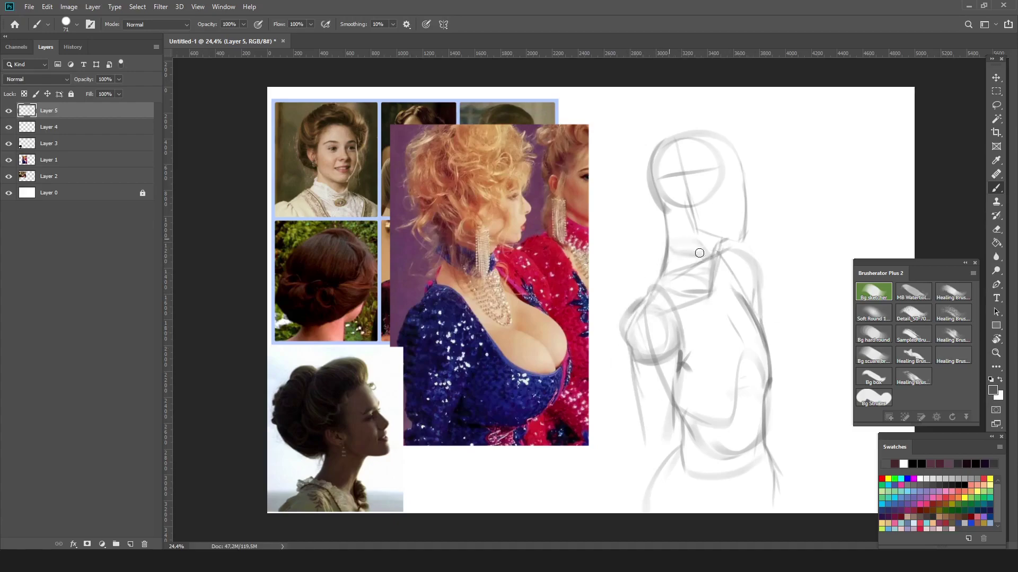
Sketch the updo with a top bun, front roll and nape hair, and outline the ear and facial profile.
drag(620, 194, 663, 221)
key(Return)
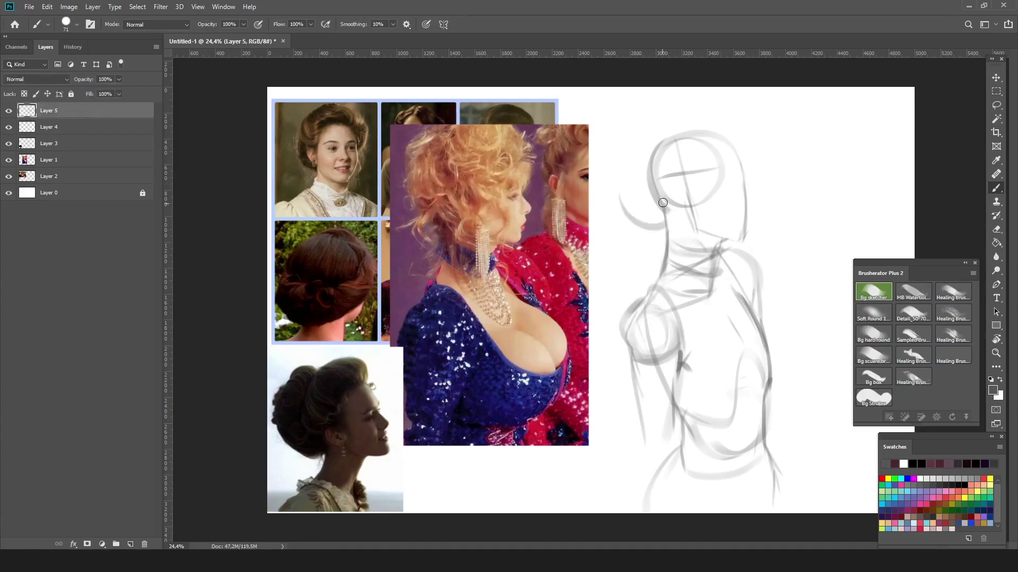
drag(686, 114, 745, 154)
mouse_move(609, 167)
mouse_down()
mouse_move(654, 110)
mouse_move(689, 108)
mouse_up()
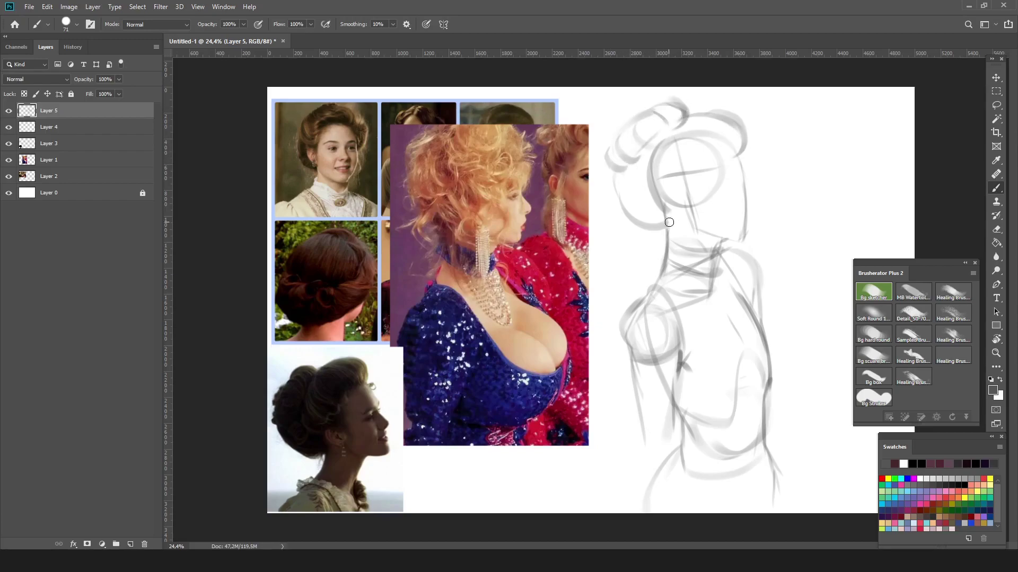
drag(649, 204, 678, 158)
drag(732, 128, 662, 200)
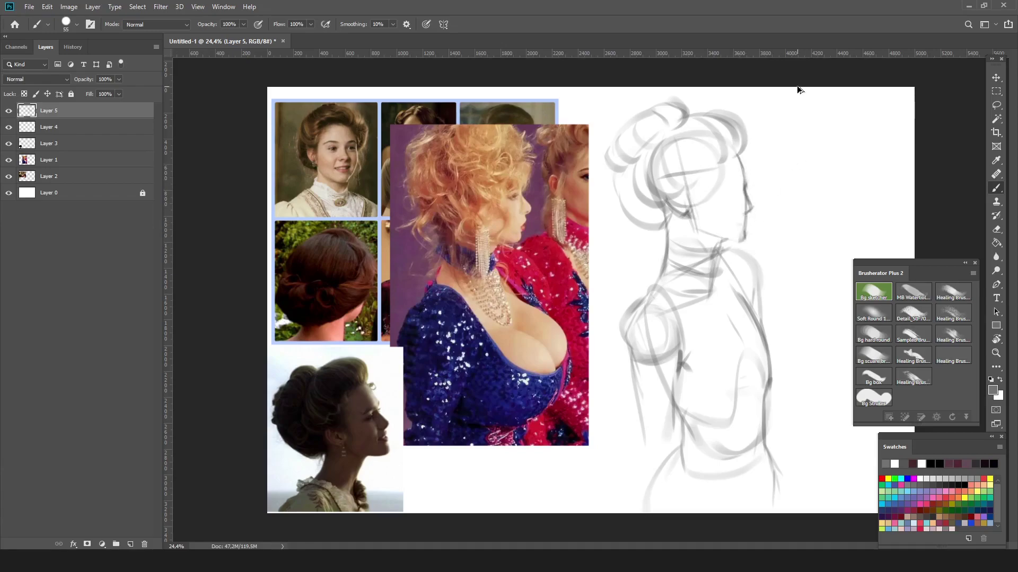
Mirror the canvas horizontally and sketch the eyebrow and eye on the profile in sampled grey.
key(ctrl+shift+h)
drag(442, 235, 438, 203)
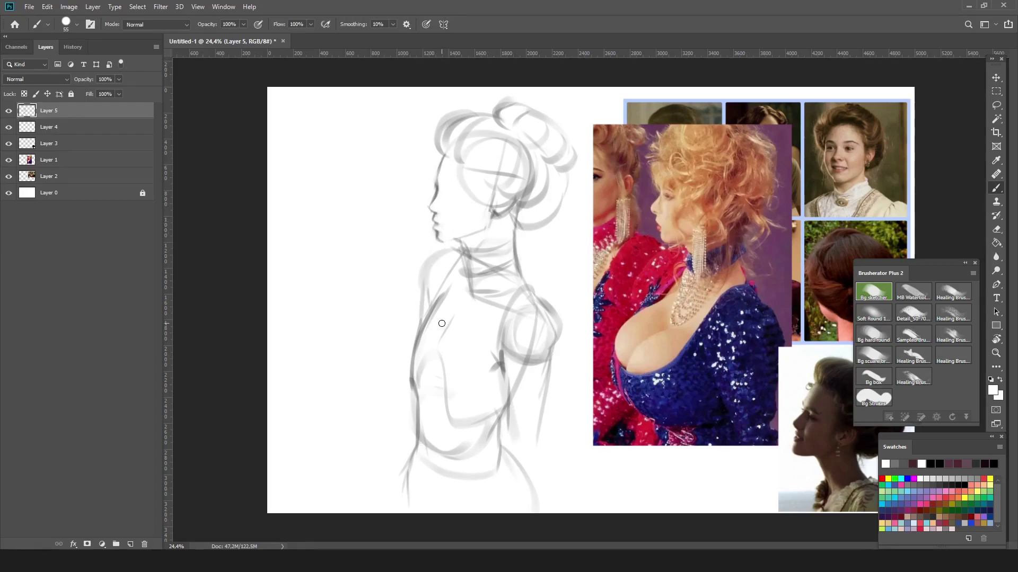
alt+click(440, 216)
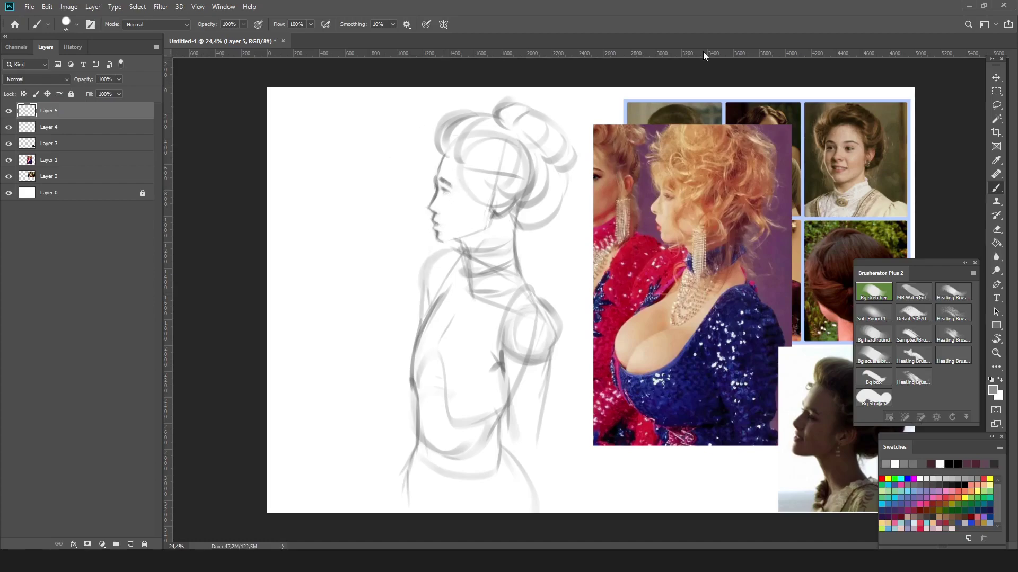
Mirror the canvas back and refine the eye, earlobe and jawline with sampled greys and a 39 px brush.
key(h)
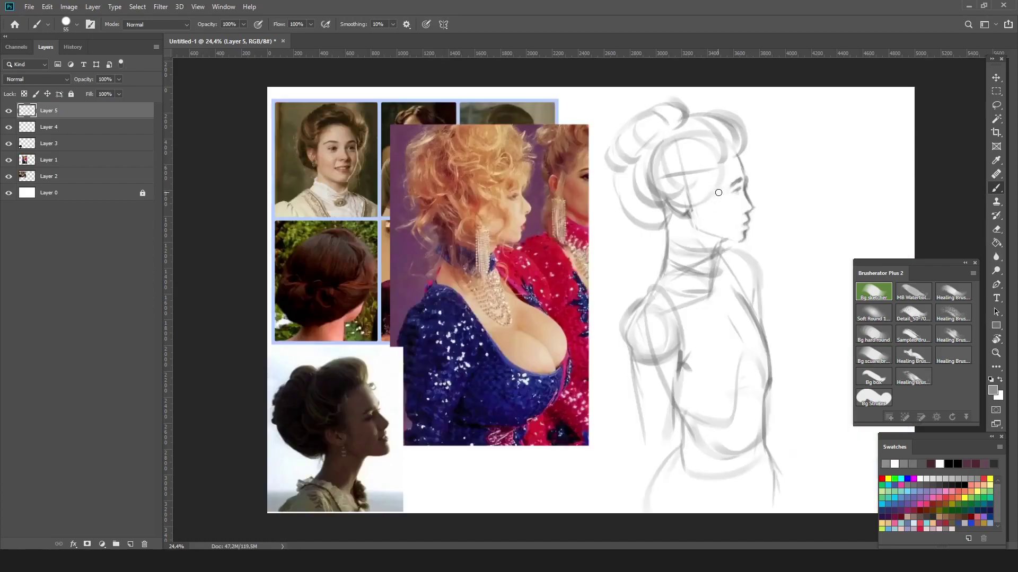
alt+click(746, 220)
drag(689, 210, 692, 228)
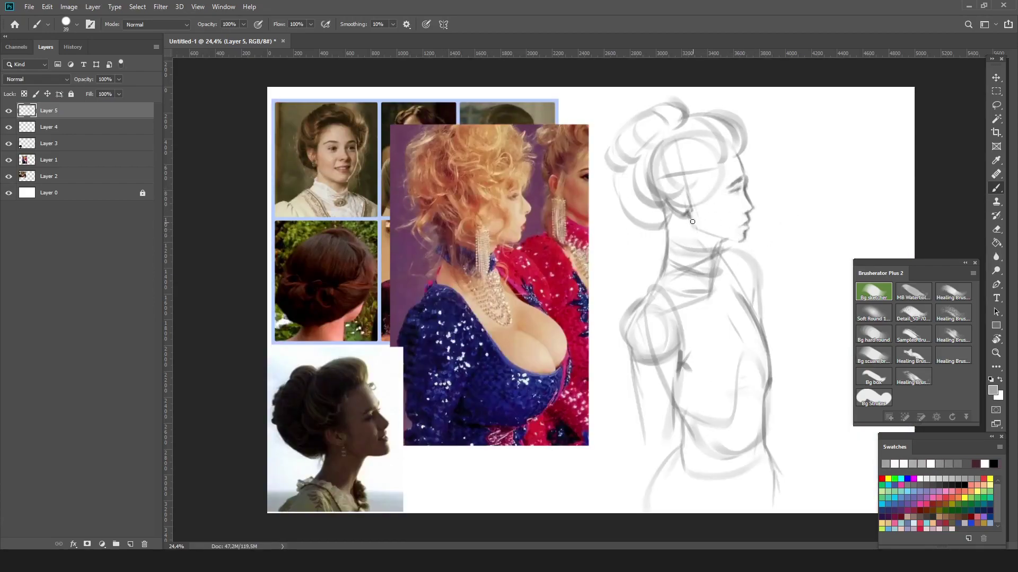
alt+click(722, 245)
alt+click(736, 234)
alt+click(703, 232)
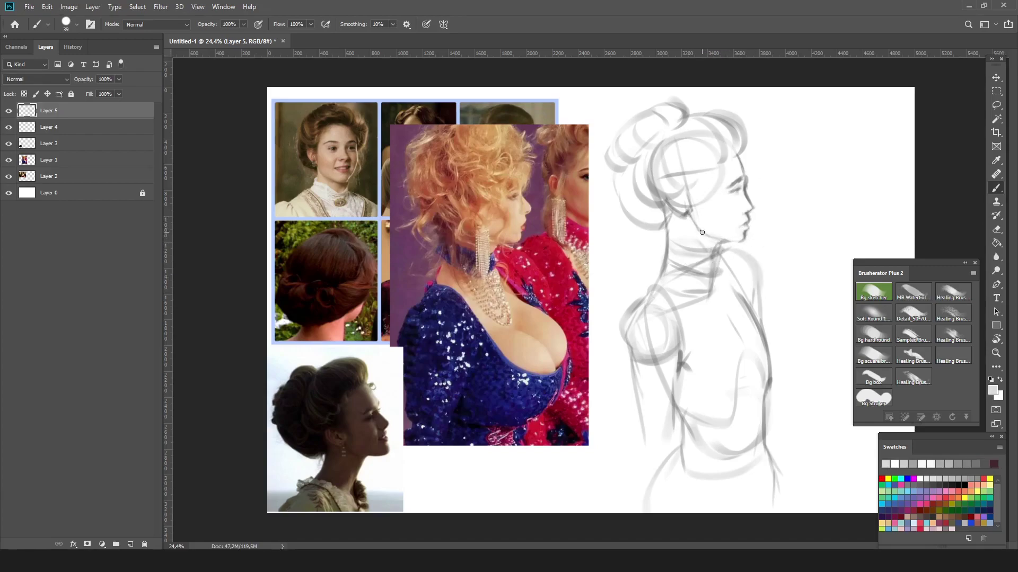
Shade the cheek and jaw softly with an enlarged brush and sampled light greys.
alt+click(688, 230)
key(bracketright)
key(bracketright)
key(bracketright)
key(bracketright)
mouse_move(713, 237)
mouse_down()
mouse_move(714, 210)
mouse_move(736, 233)
mouse_up()
alt+click(708, 225)
alt+click(689, 213)
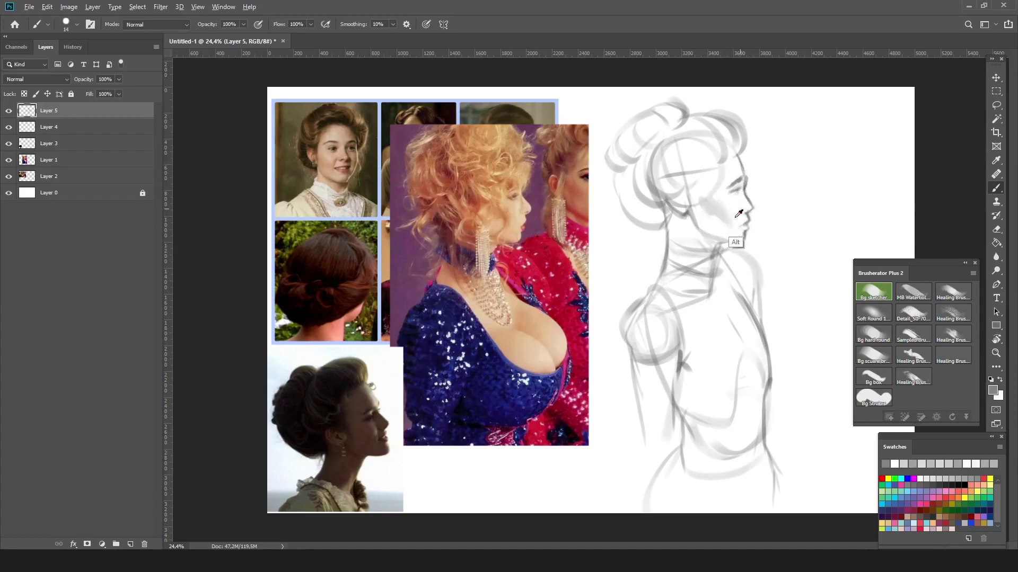
Define the nose, nostril and lips in close-up with sampled greys and a fine brush.
alt+click(745, 213)
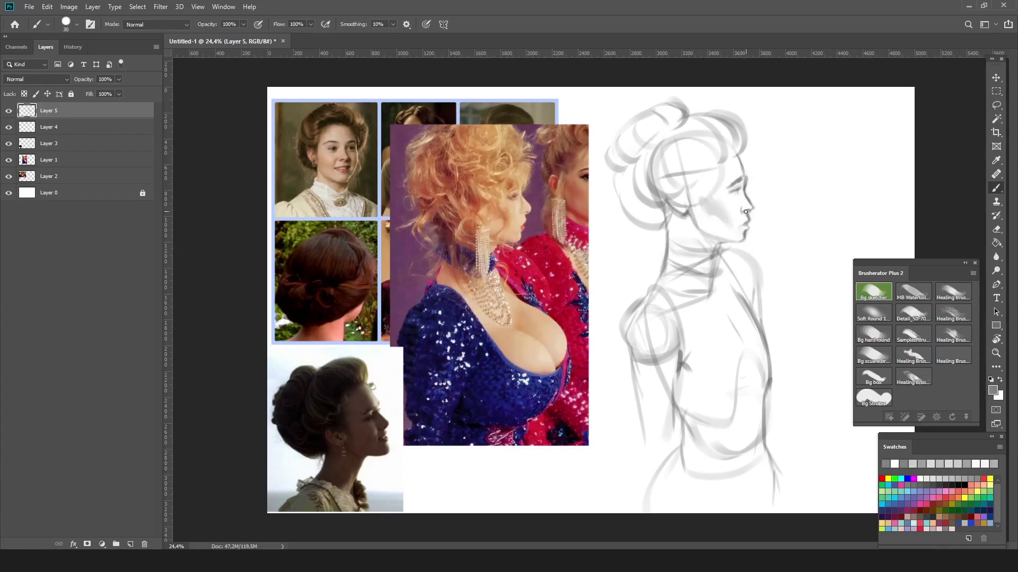
alt+click(749, 212)
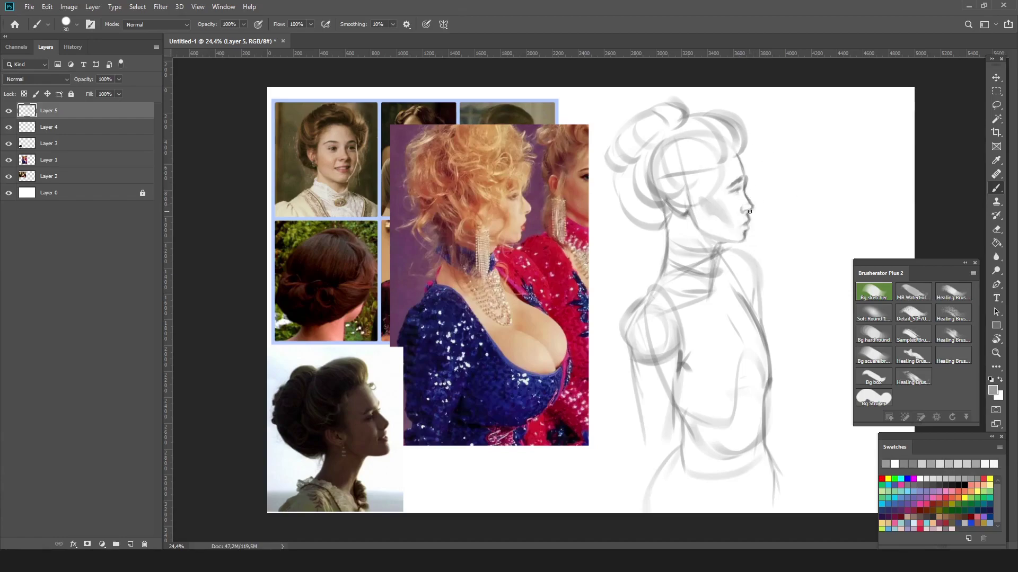
key(ctrl+plus)
key(ctrl+plus)
alt+click(377, 164)
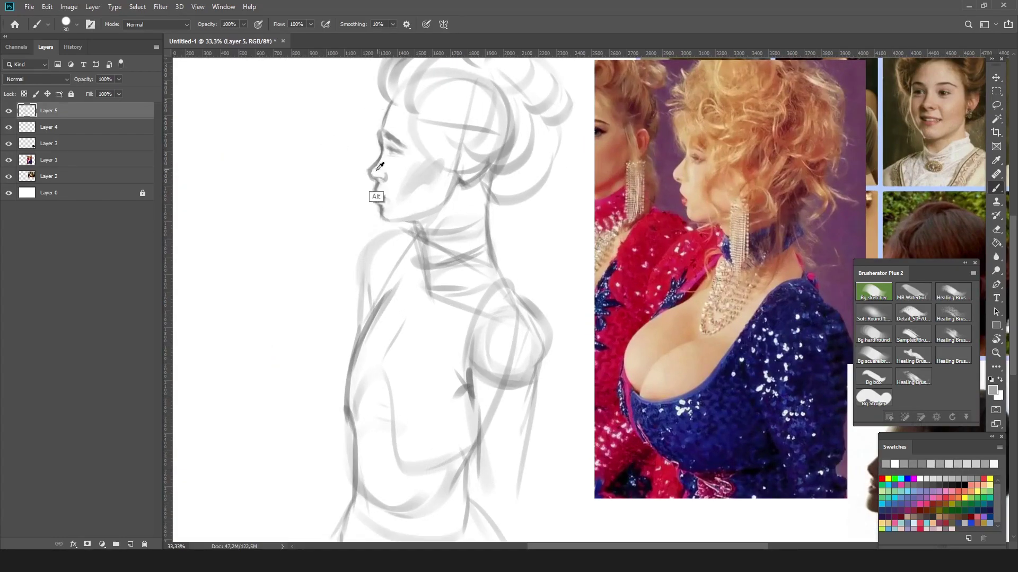
alt+click(379, 203)
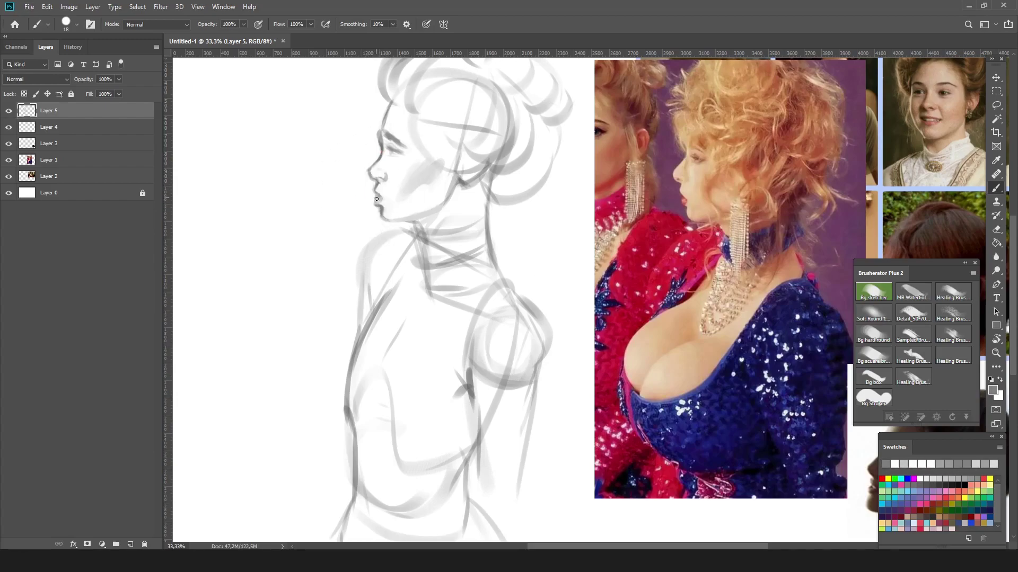
alt+click(372, 189)
alt+click(386, 202)
alt+click(381, 194)
Mirror the canvas horizontally and darken the eyebrow, eyelid and lashes with sampled greys.
key(ctrl+shift+h)
alt+click(798, 198)
drag(809, 149, 733, 246)
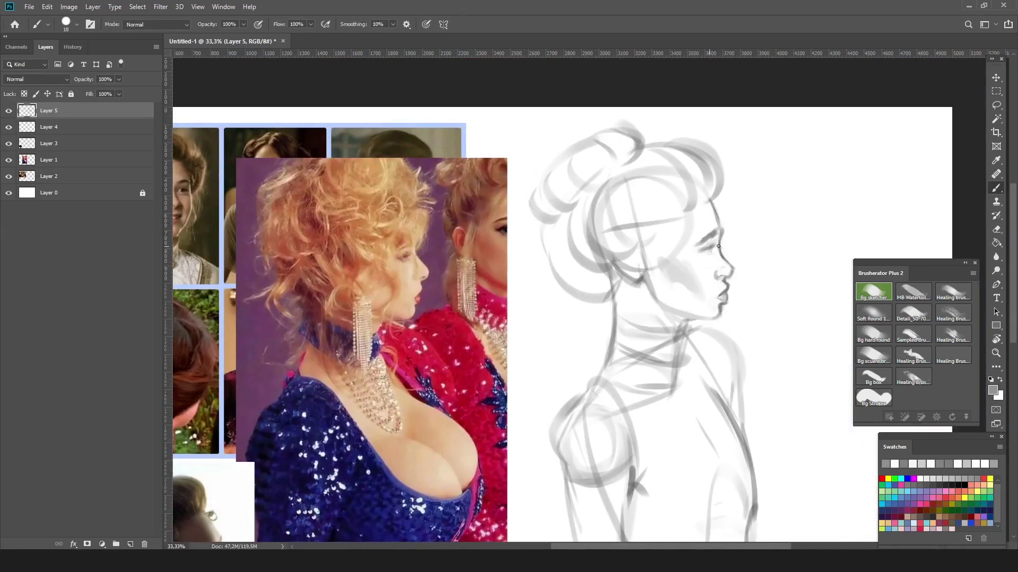
alt+click(716, 244)
alt+click(710, 245)
alt+click(697, 277)
alt+click(705, 234)
alt+click(713, 205)
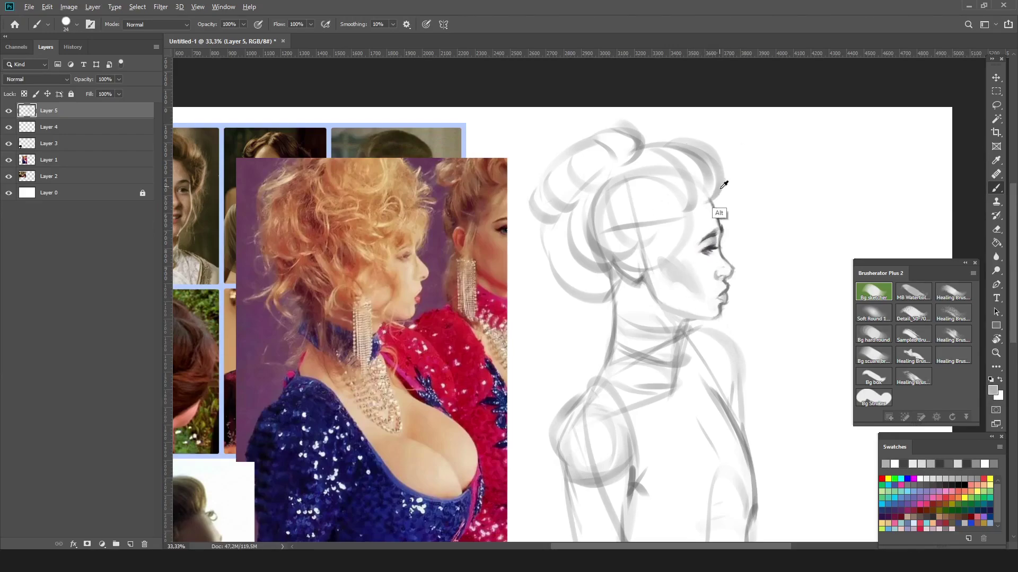
Refine the forehead line, nose tip, lips and chin, alternating sampled white and dark grey.
alt+click(702, 281)
alt+click(722, 301)
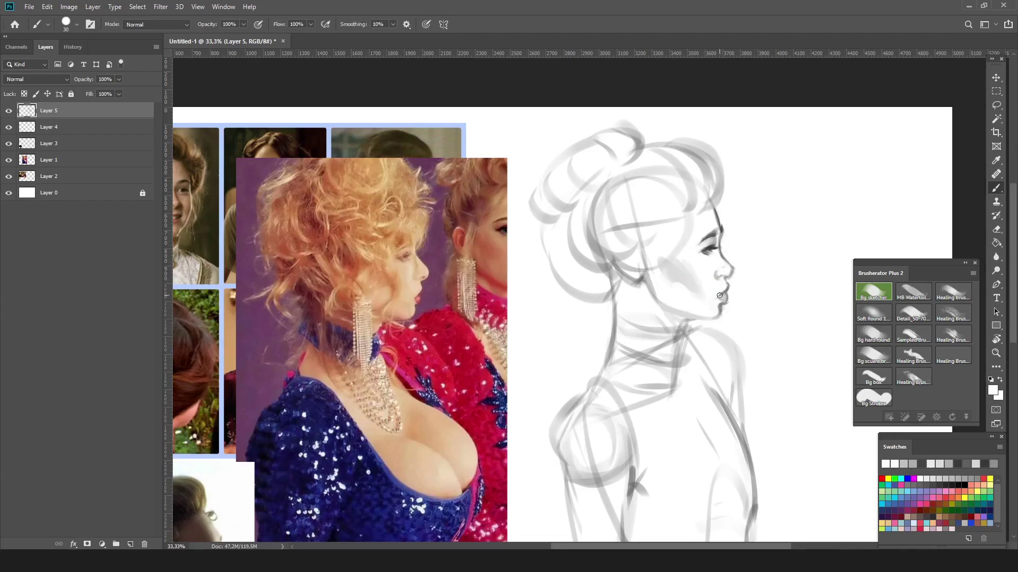
alt+click(726, 289)
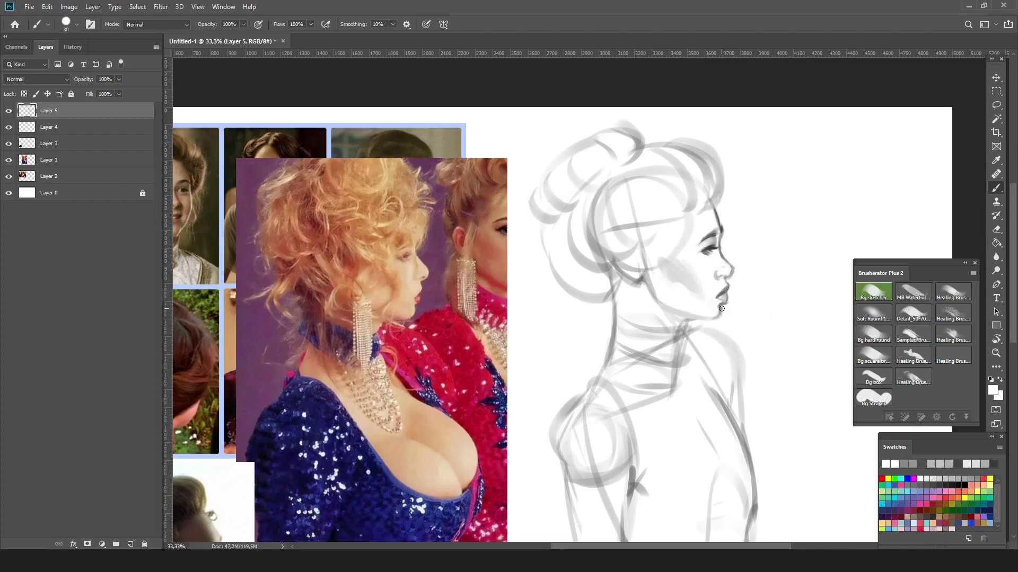
alt+click(724, 280)
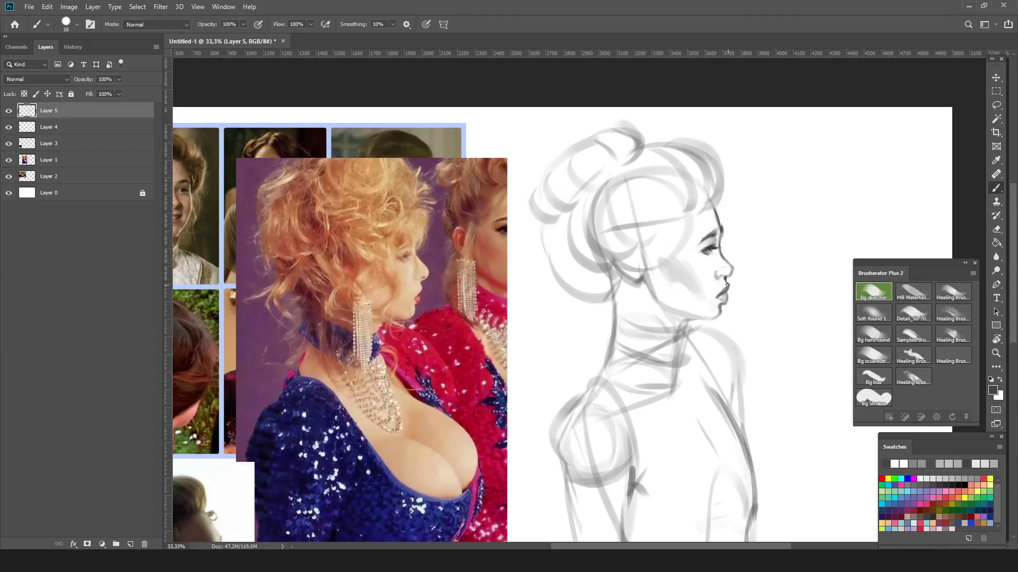
mouse_move(726, 277)
mouse_down()
mouse_move(722, 297)
mouse_move(725, 260)
mouse_up()
alt+click(724, 286)
alt+click(722, 272)
alt+click(718, 279)
Mirror the canvas horizontally and draw a layered choker with scalloped edges around the neck.
key(h)
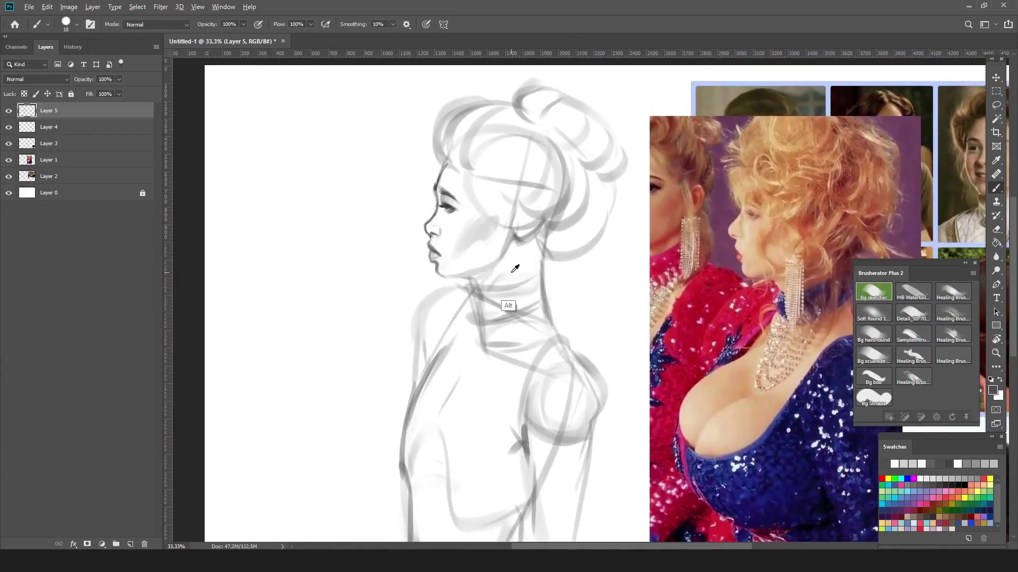
alt+click(480, 296)
drag(473, 286, 480, 313)
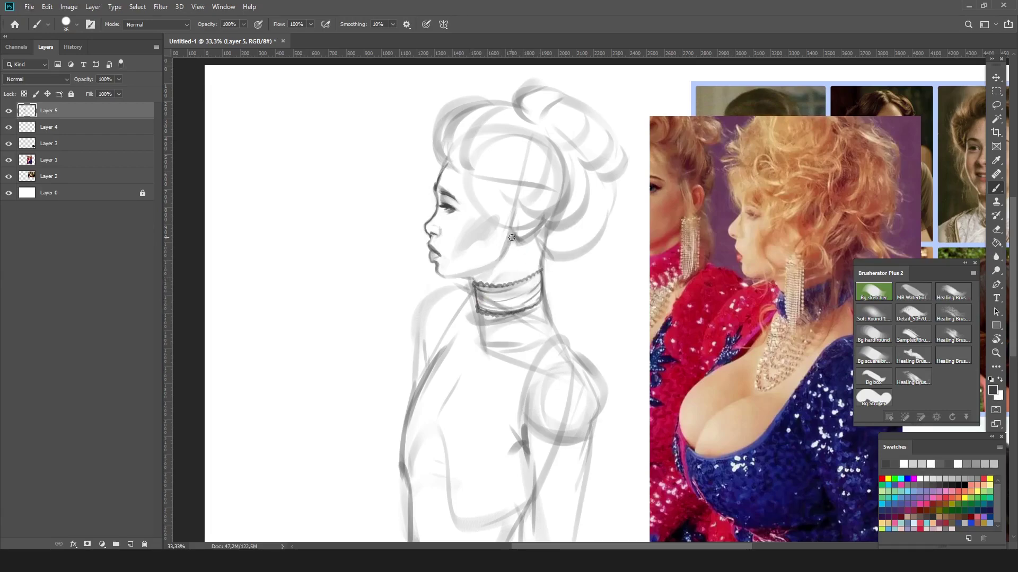
Mirror the canvas and define the nape roll, ear area and side hair with darker strands.
mouse_move(540, 258)
mouse_down()
mouse_move(588, 234)
mouse_move(611, 196)
mouse_move(604, 175)
mouse_up()
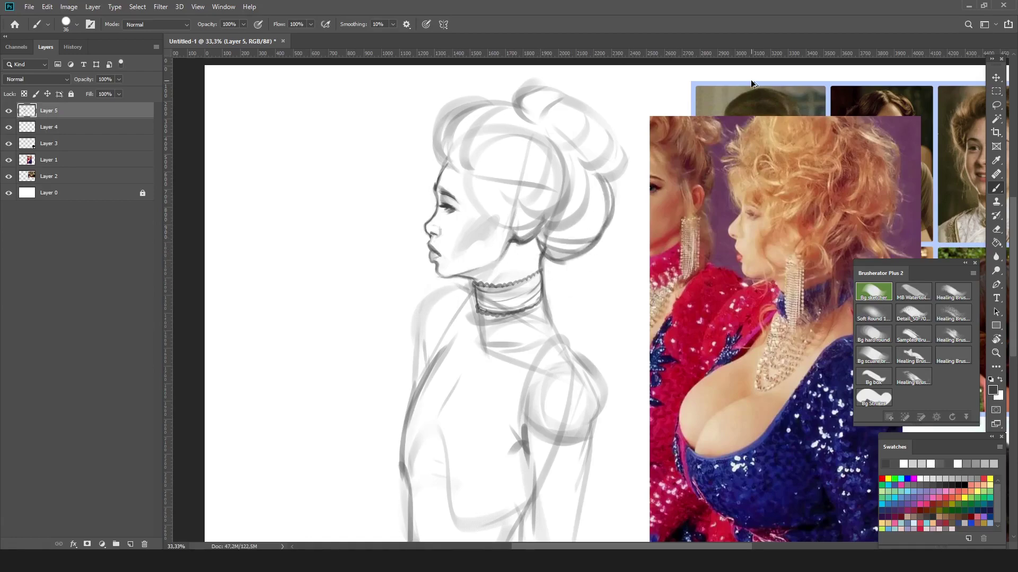
key(ctrl+shift+h)
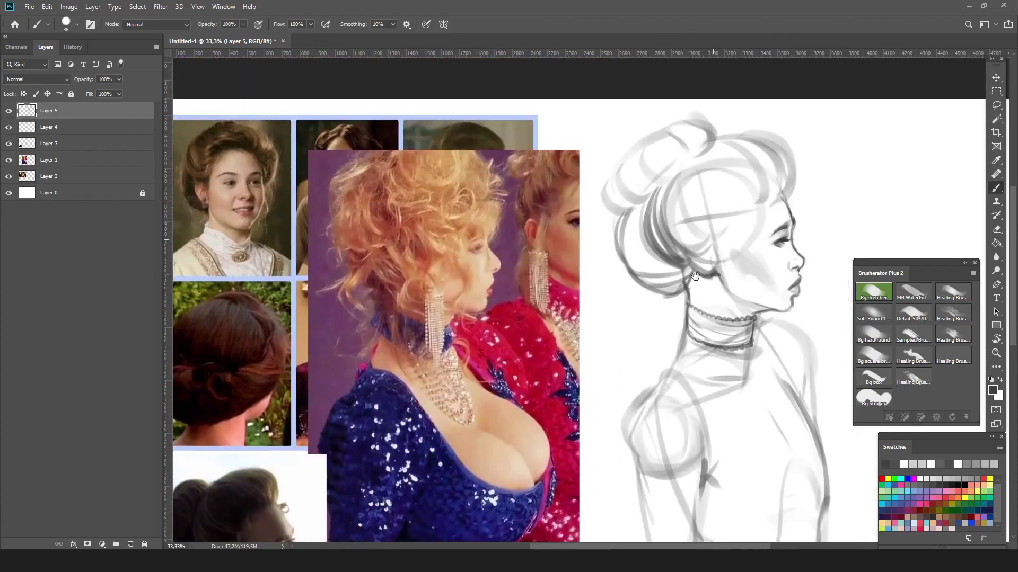
mouse_move(695, 275)
mouse_down()
mouse_move(747, 143)
mouse_move(792, 202)
mouse_move(732, 239)
mouse_move(756, 132)
mouse_up()
mouse_move(715, 175)
mouse_down()
mouse_move(762, 139)
mouse_move(686, 256)
mouse_up()
mouse_move(655, 200)
mouse_down()
mouse_move(676, 241)
mouse_move(752, 175)
mouse_up()
drag(663, 284, 706, 235)
Outline the top bun and the swept-up front hair with dark curved strokes.
mouse_move(707, 136)
mouse_down()
mouse_move(683, 184)
mouse_move(617, 198)
mouse_move(634, 146)
mouse_move(689, 109)
mouse_move(718, 111)
mouse_up()
drag(991, 270, 968, 248)
key(bracketright)
drag(646, 175, 742, 137)
key(bracketleft)
key(x)
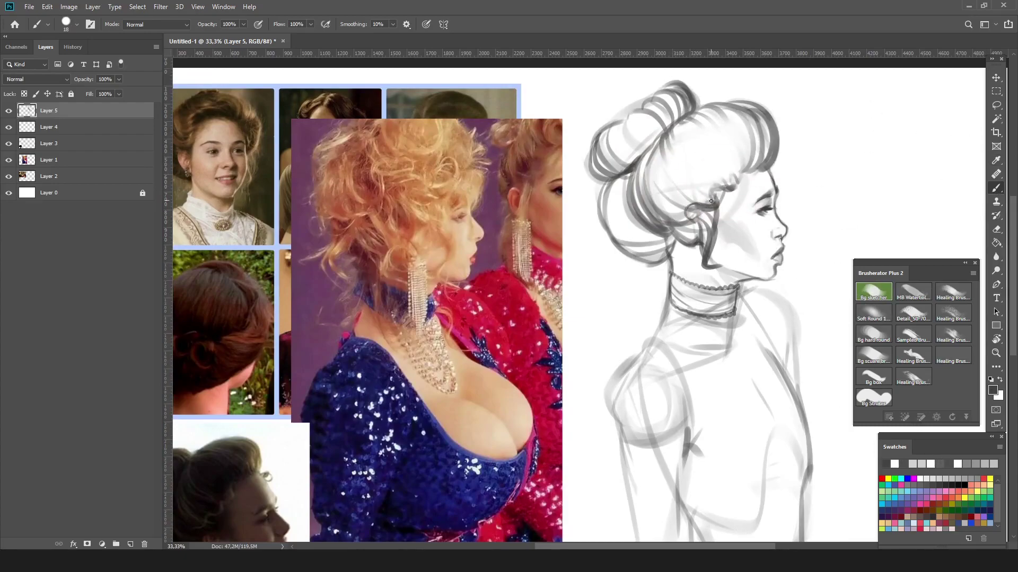
Add sweeping dark strands across the crown, front roll and side hair, with the canvas view slightly rotated.
mouse_move(737, 185)
mouse_down()
mouse_move(714, 151)
mouse_move(726, 156)
mouse_move(705, 111)
mouse_up()
drag(704, 175, 657, 212)
drag(763, 182, 723, 106)
key(bracketright)
key(bracketright)
key(bracketright)
key(bracketright)
key(bracketright)
key(r)
mouse_move(917, 108)
mouse_down()
mouse_move(795, 238)
mouse_move(917, 111)
mouse_up()
key(b)
mouse_move(660, 226)
mouse_down()
mouse_move(739, 205)
mouse_move(755, 262)
mouse_move(716, 260)
mouse_move(734, 200)
mouse_move(739, 254)
mouse_move(747, 196)
mouse_move(747, 260)
mouse_up()
Refine the ear and the loose curl in front of it with sampled greys and a 30 px brush.
key(bracketleft)
key(bracketleft)
alt+click(744, 222)
key(bracketleft)
key(bracketleft)
alt+click(772, 179)
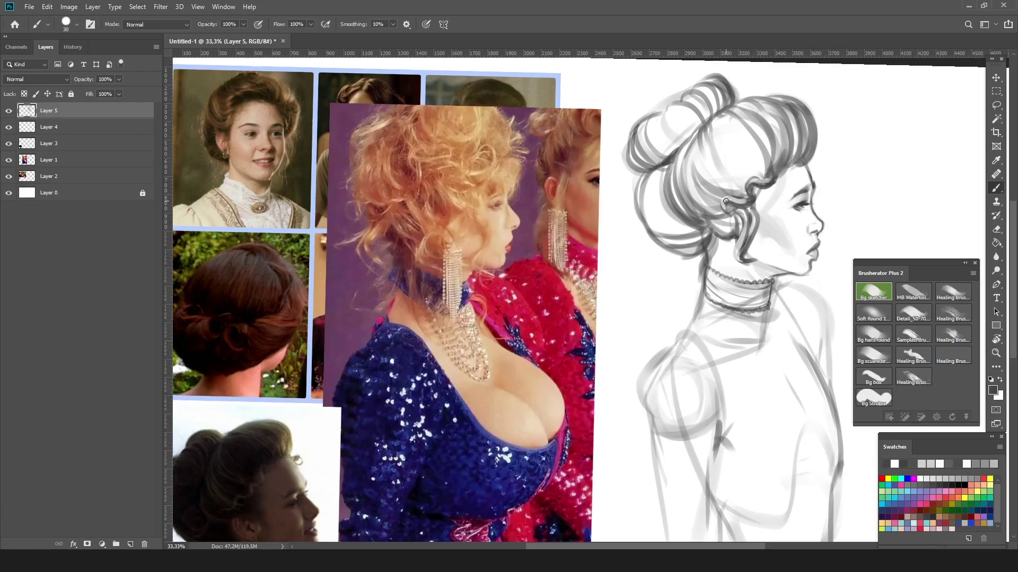
Lay mid-grey shading over the crown and side hair with a brush enlarged to 134 px.
mouse_move(965, 238)
mouse_down()
mouse_move(278, 530)
mouse_move(949, 189)
mouse_up()
key(bracketright)
key(bracketright)
key(bracketright)
key(bracketright)
key(bracketright)
key(bracketright)
key(bracketright)
key(bracketright)
drag(763, 141, 721, 202)
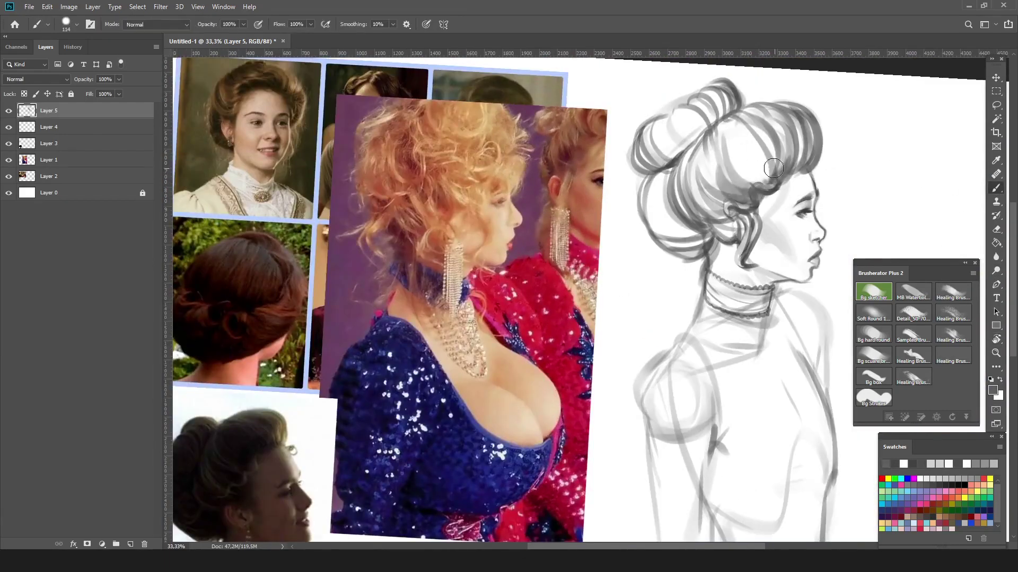
drag(752, 159, 735, 229)
Shade and smooth the forehead, temple and cheek with sampled light greys and a brush of about 66 px.
alt+click(796, 231)
alt+right_click(800, 177)
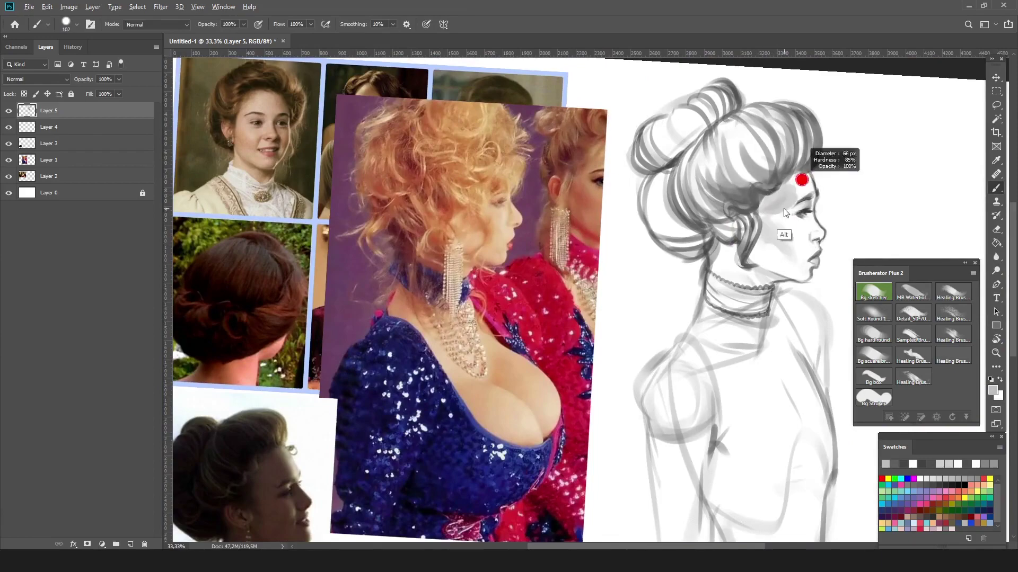
alt+click(803, 243)
alt+right_click(815, 219)
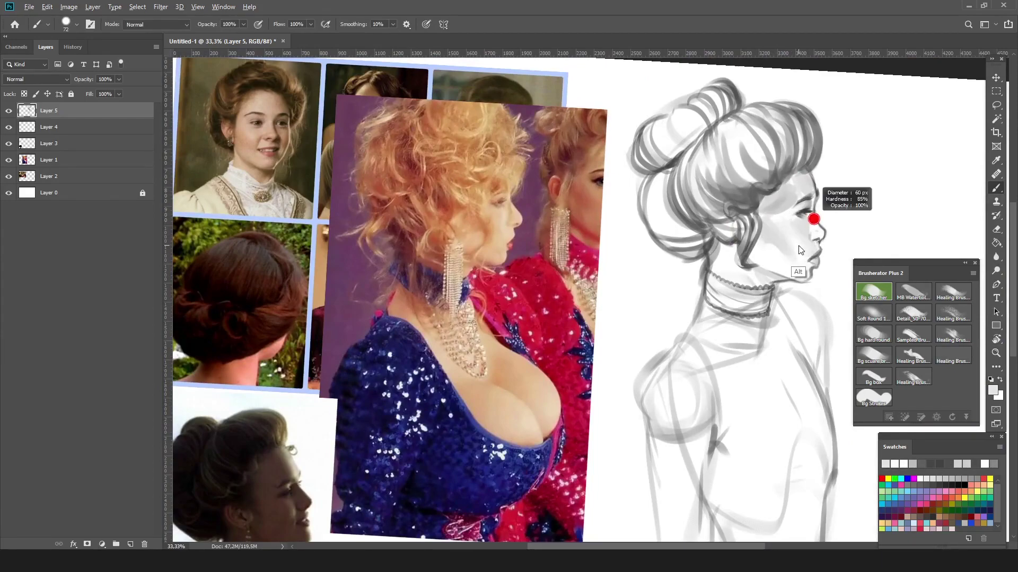
alt+click(816, 245)
mouse_move(804, 222)
mouse_down()
mouse_move(763, 213)
mouse_move(795, 202)
mouse_move(789, 185)
mouse_move(769, 210)
mouse_up()
alt+right_click(790, 191)
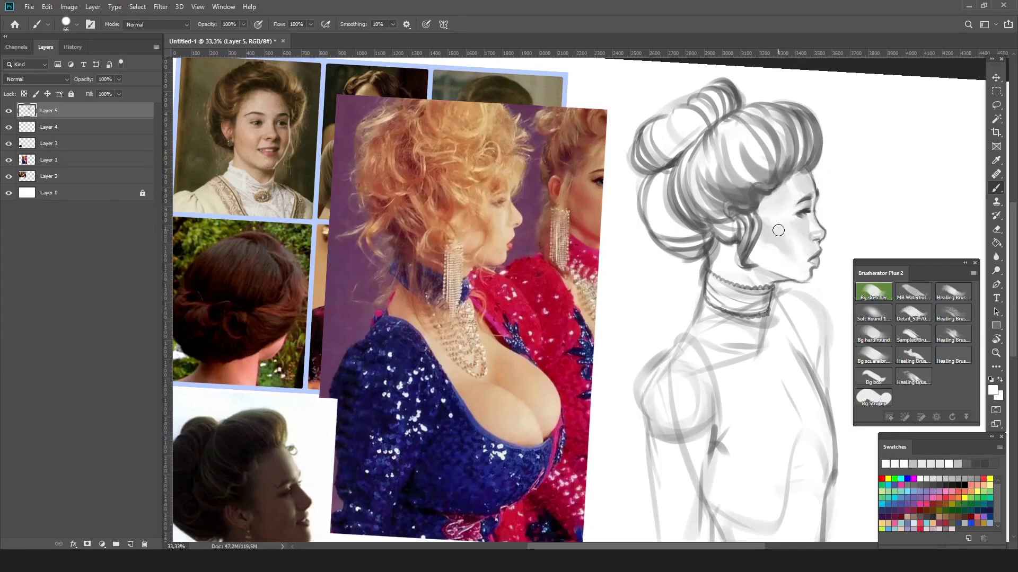
Refine the brow, nose and lips of the face profile using sampled greys and a small brush.
key(h)
scroll(529, 273, left, 5)
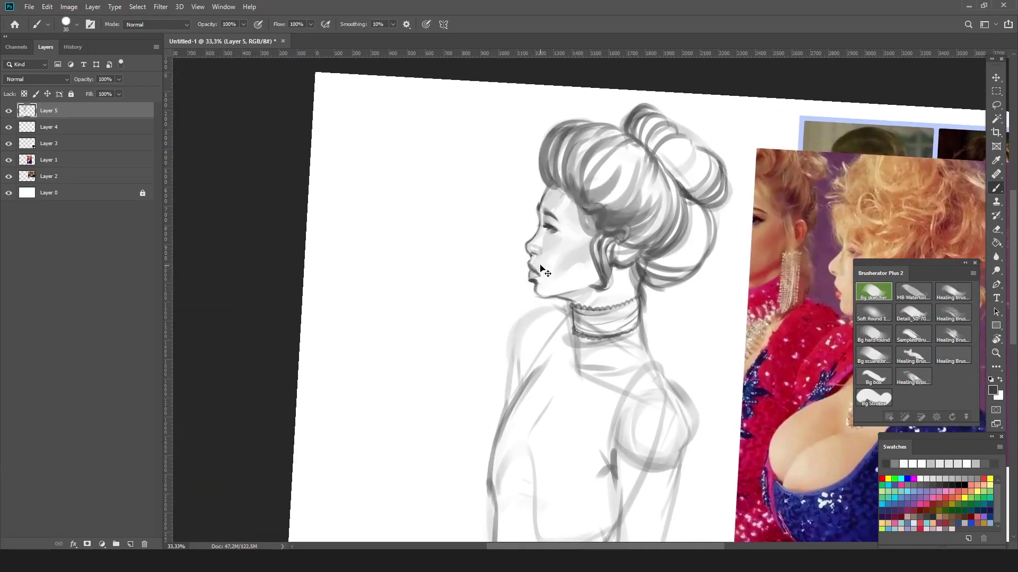
alt+click(546, 213)
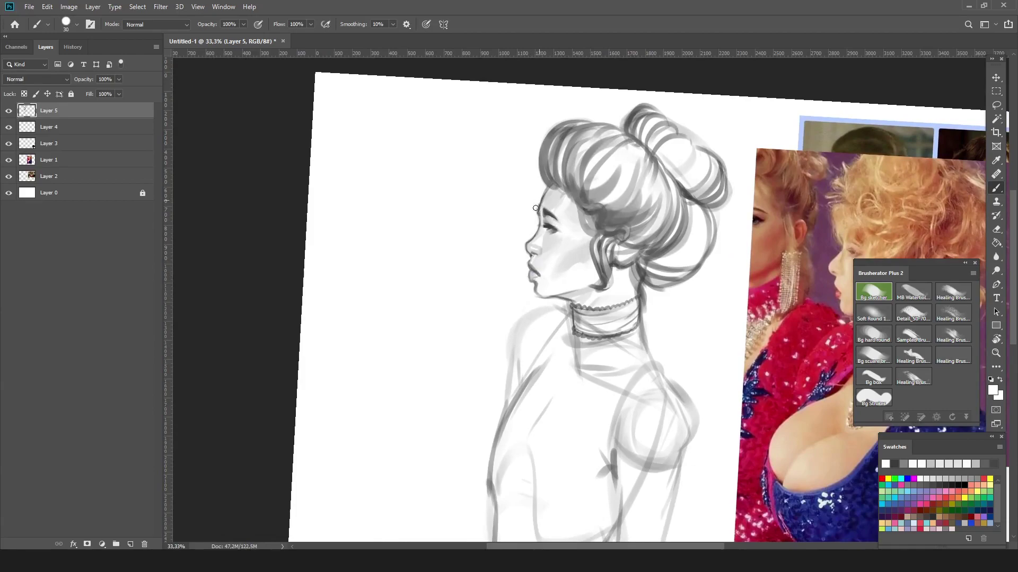
alt+right_click(530, 268)
alt+right_click(533, 264)
key(h)
alt+click(781, 263)
drag(774, 261, 802, 333)
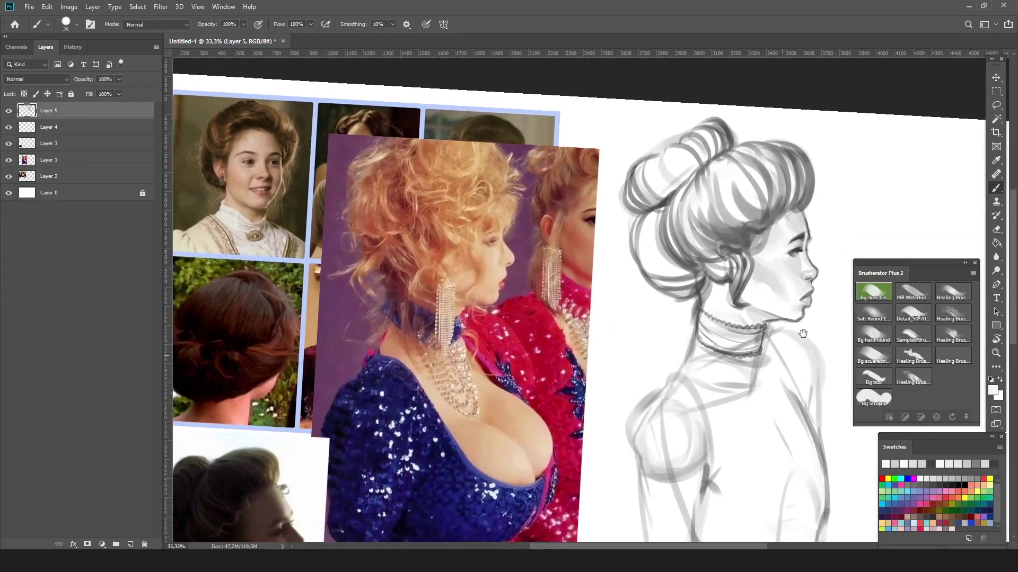
Redraw the neck, near shoulder, puffed sleeve and upper arm with firmer dark grey contours.
mouse_move(720, 323)
mouse_down()
mouse_move(740, 301)
mouse_move(723, 228)
mouse_up()
mouse_move(711, 459)
mouse_down()
mouse_move(746, 345)
mouse_move(727, 379)
mouse_up()
drag(660, 297, 684, 381)
drag(741, 297, 720, 373)
mouse_move(687, 283)
mouse_down()
mouse_move(734, 263)
mouse_move(715, 443)
mouse_up()
drag(683, 355, 665, 474)
mouse_move(666, 363)
mouse_down()
mouse_move(723, 382)
mouse_move(723, 405)
mouse_up()
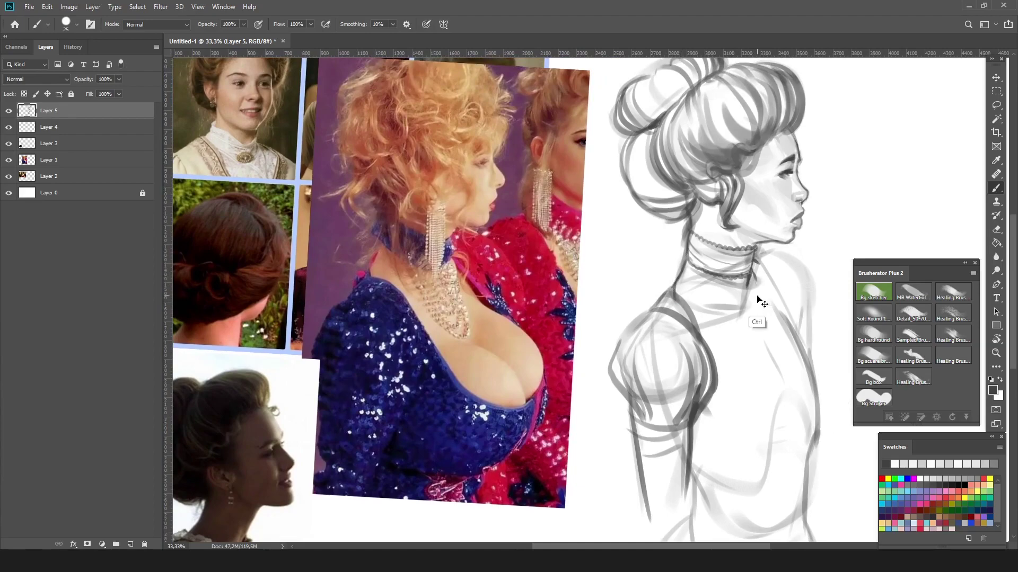
Draw the front neckline, the far shoulder and sleeve, and the near lower sleeve and cuff with a 37 px brush.
drag(752, 268, 792, 328)
mouse_move(755, 249)
mouse_down()
mouse_move(795, 333)
mouse_move(819, 310)
mouse_up()
drag(811, 355, 804, 296)
mouse_move(628, 375)
mouse_down()
mouse_move(604, 337)
mouse_move(599, 258)
mouse_up()
key(bracketright)
mouse_move(689, 488)
mouse_down()
mouse_move(659, 361)
mouse_move(628, 407)
mouse_up()
drag(656, 365, 689, 491)
drag(781, 296, 696, 351)
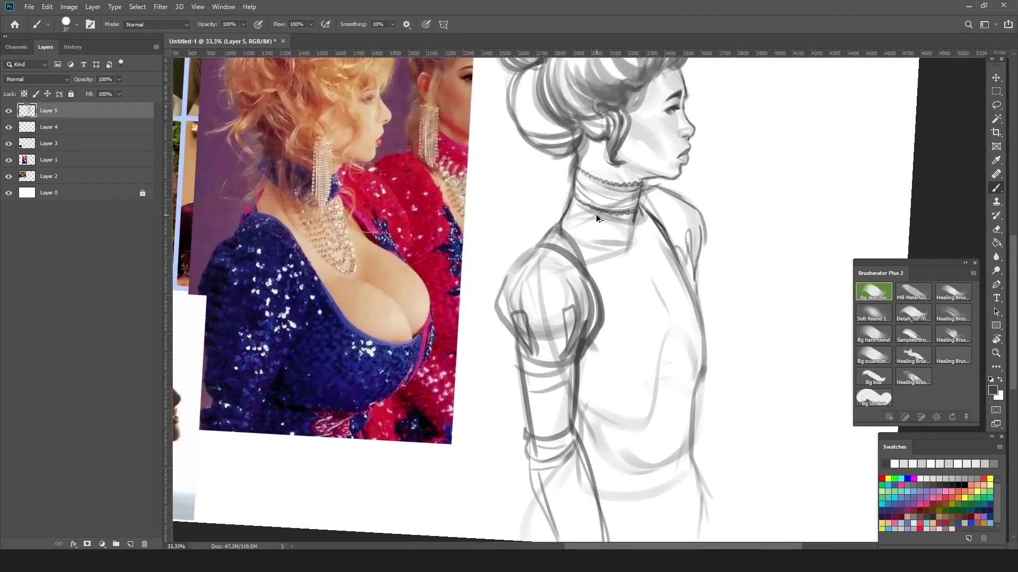
Shade the folds of the near puffed sleeve with sampled light greys.
key(h)
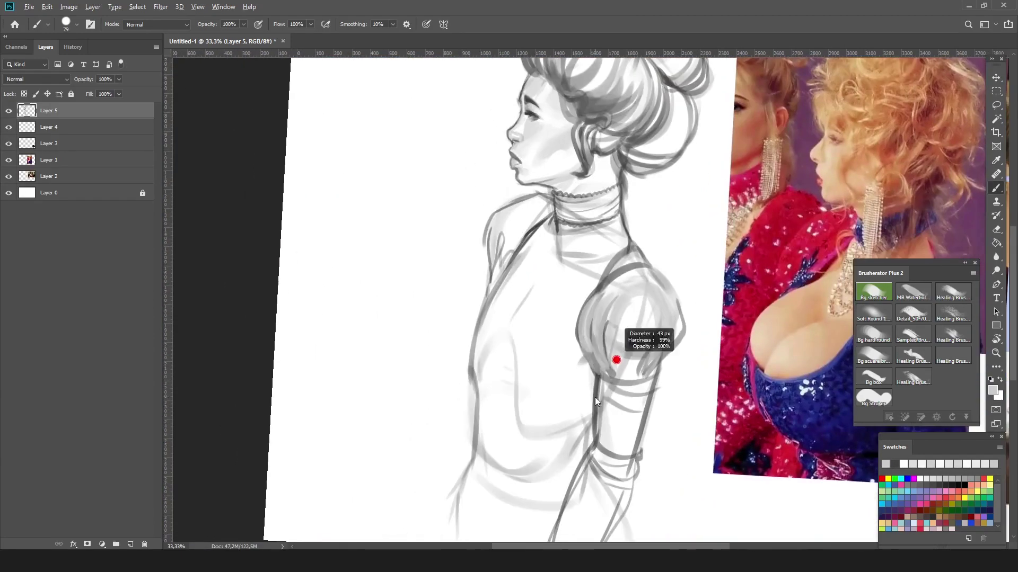
drag(583, 352, 601, 374)
mouse_move(580, 339)
mouse_down()
mouse_move(604, 368)
mouse_move(609, 358)
mouse_up()
alt+click(668, 307)
mouse_move(631, 299)
mouse_down()
mouse_move(636, 341)
mouse_move(652, 298)
mouse_move(629, 302)
mouse_up()
alt+click(657, 369)
mouse_move(614, 348)
mouse_down()
mouse_move(617, 371)
mouse_move(635, 344)
mouse_move(632, 356)
mouse_up()
Shade the far puffed sleeve in light grey and straighten the rotated canvas.
key(r)
mouse_move(633, 279)
mouse_down()
mouse_move(614, 227)
mouse_move(556, 201)
mouse_up()
drag(487, 332, 509, 365)
mouse_move(477, 310)
mouse_down()
mouse_move(506, 370)
mouse_move(506, 313)
mouse_move(480, 309)
mouse_up()
key(Escape)
Add a loose hair strand at the nape and fill the choker with dark grey tones using a 55 px brush.
drag(621, 220, 620, 172)
mouse_move(554, 237)
mouse_down()
mouse_move(548, 225)
mouse_move(577, 198)
mouse_move(606, 228)
mouse_up()
mouse_move(557, 201)
mouse_down()
mouse_move(564, 233)
mouse_move(564, 221)
mouse_move(572, 228)
mouse_move(609, 191)
mouse_up()
alt+click(562, 212)
key(bracketleft)
key(bracketleft)
key(bracketleft)
alt+click(580, 213)
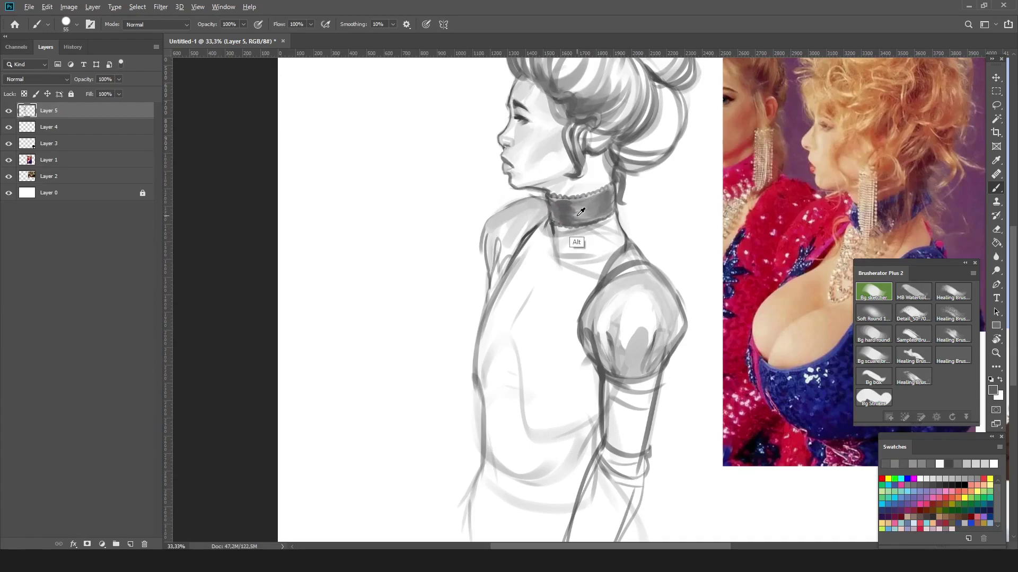
Touch up the nose, lips and mouth area with sampled greys and a 25 px brush.
key(ctrl+shift+h)
scroll(715, 173, up, 2)
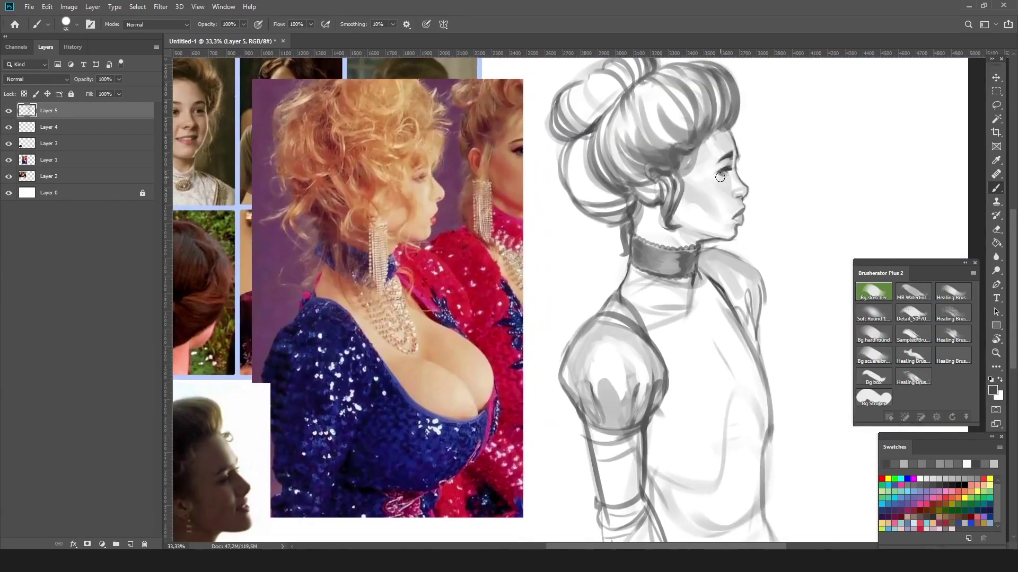
key(bracketleft)
key(bracketleft)
key(bracketleft)
mouse_move(738, 200)
mouse_down()
mouse_move(744, 215)
mouse_move(738, 200)
mouse_up()
alt+click(745, 210)
alt+click(736, 216)
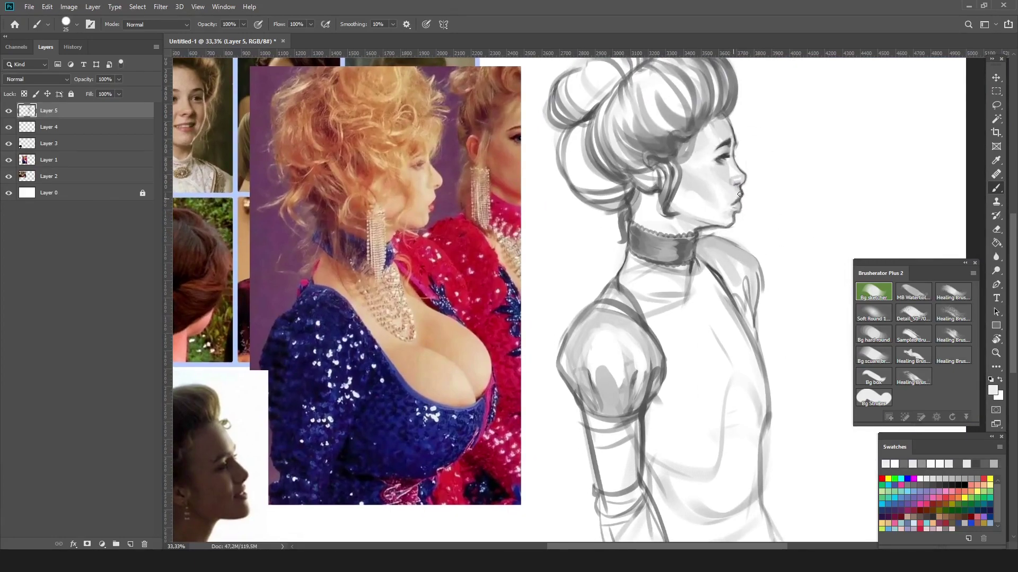
Rework the ear, the loose curl and the jaw behind it with sampled greys and a 31 px brush.
key(e)
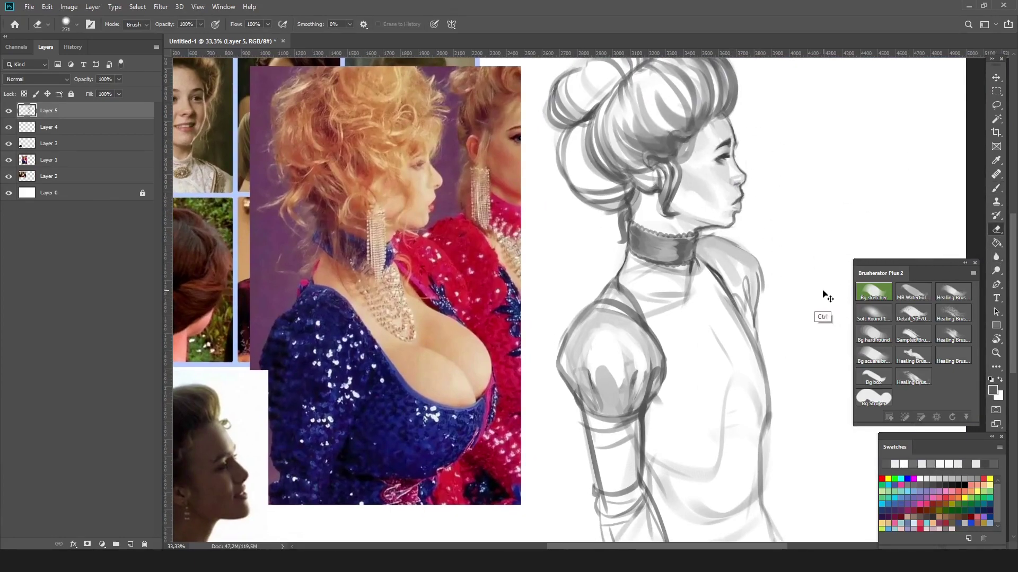
key(ctrl+h)
key(b)
drag(491, 171, 555, 272)
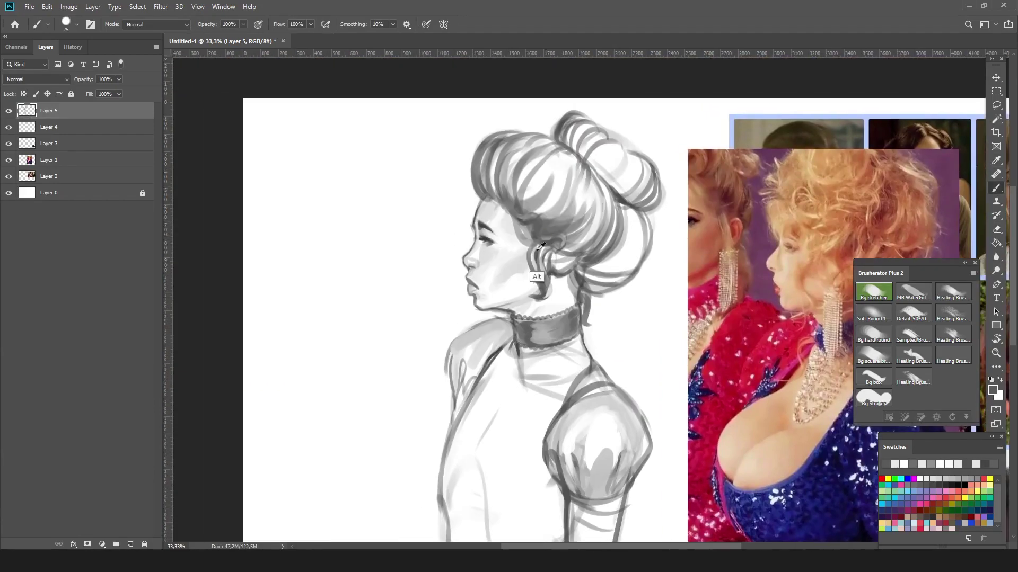
alt+click(555, 272)
scroll(554, 272, down, 1)
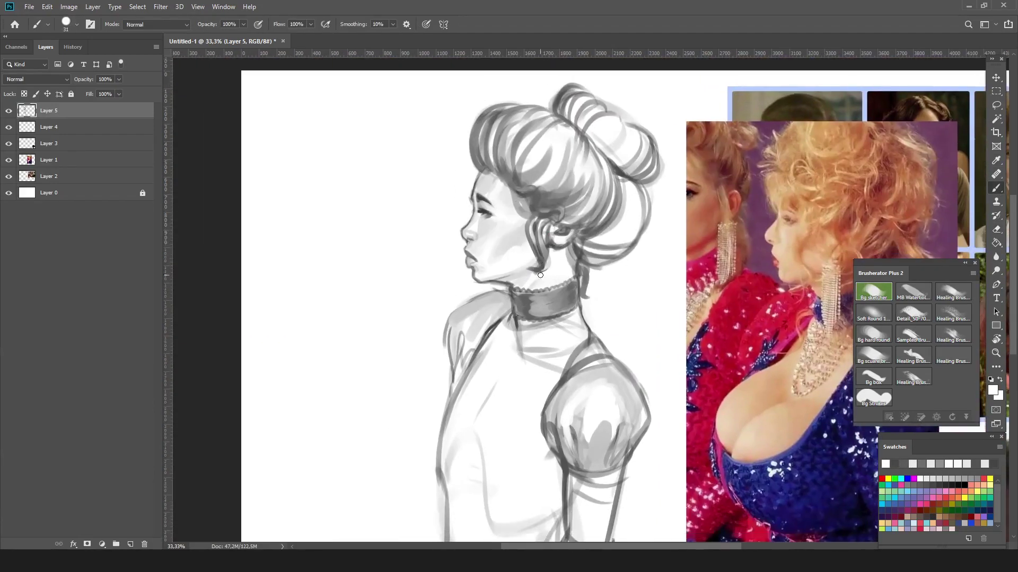
Add a new layer and sketch the upper contours of a much fuller bust over the torso.
drag(507, 526, 586, 451)
key(ctrl+shift+alt+n)
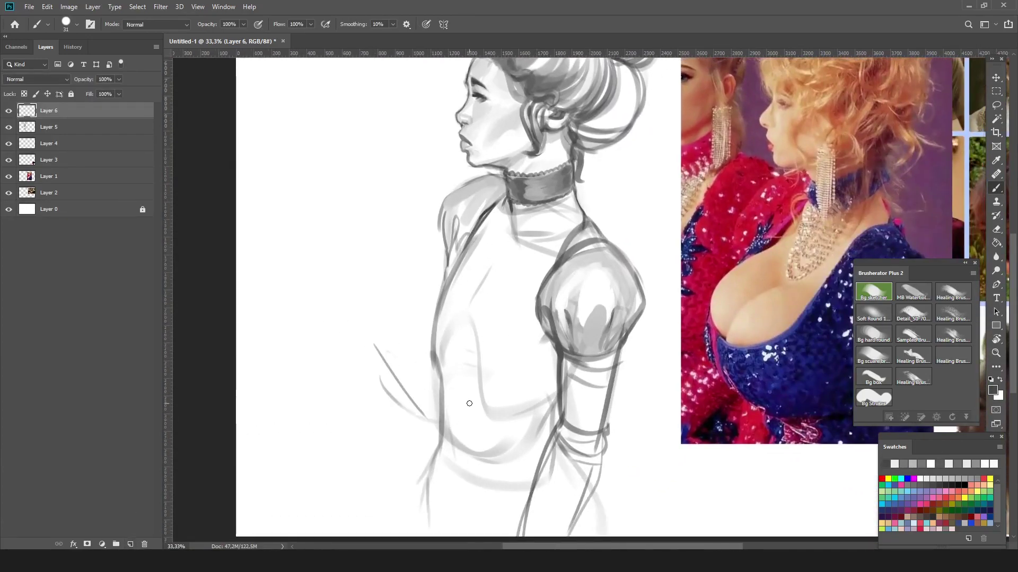
drag(393, 324, 488, 424)
drag(445, 297, 486, 294)
mouse_move(373, 345)
mouse_down()
mouse_move(424, 419)
mouse_move(366, 297)
mouse_move(423, 258)
mouse_up()
mouse_move(395, 333)
mouse_down()
mouse_move(460, 279)
mouse_move(456, 292)
mouse_move(480, 258)
mouse_move(457, 287)
mouse_up()
Sketch the low neckline and the rounded underside of the bodice with a 55 px brush.
drag(360, 331, 450, 448)
drag(381, 395, 503, 424)
drag(418, 440, 556, 379)
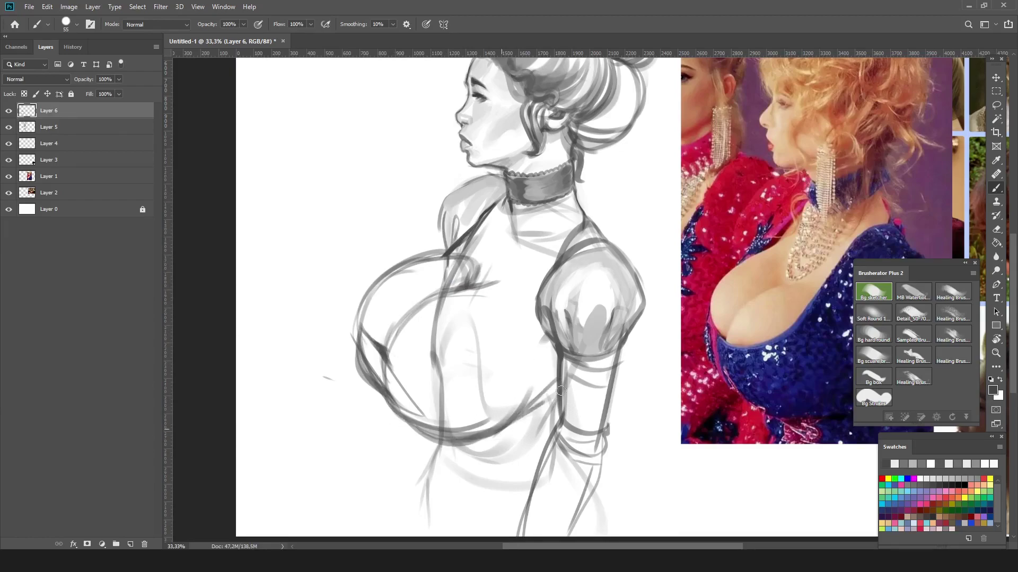
drag(392, 363, 469, 394)
Shade the bust and cleavage softly in light greys with a large soft brush and darken the far neckline corner.
key(ctrl+shift+h)
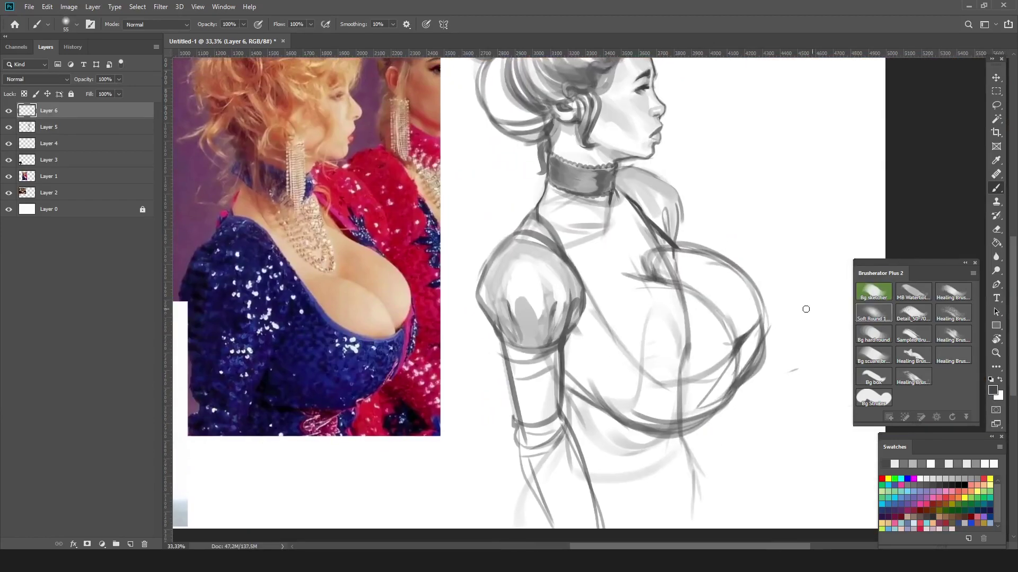
mouse_move(631, 289)
mouse_down()
mouse_move(636, 336)
mouse_move(676, 324)
mouse_move(695, 339)
mouse_move(665, 360)
mouse_move(605, 315)
mouse_move(661, 261)
mouse_up()
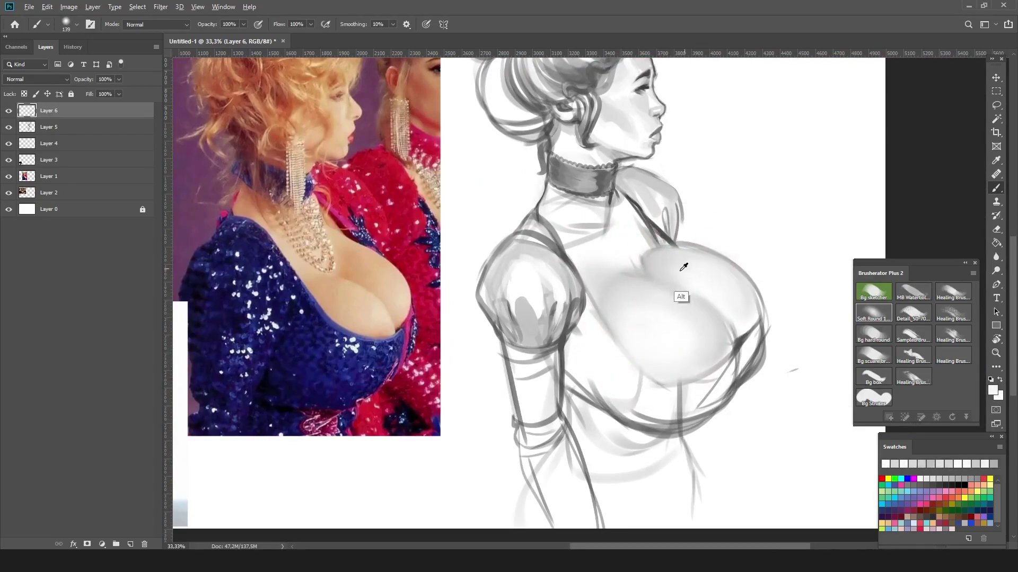
alt+click(737, 344)
mouse_move(734, 339)
mouse_down()
mouse_move(657, 286)
mouse_move(732, 301)
mouse_move(750, 381)
mouse_up()
alt+click(675, 307)
Shade the bodice's outer edge and the side below the neckline with sampled mid greys.
alt+click(749, 330)
alt+click(753, 366)
drag(763, 329, 720, 395)
drag(604, 340, 631, 390)
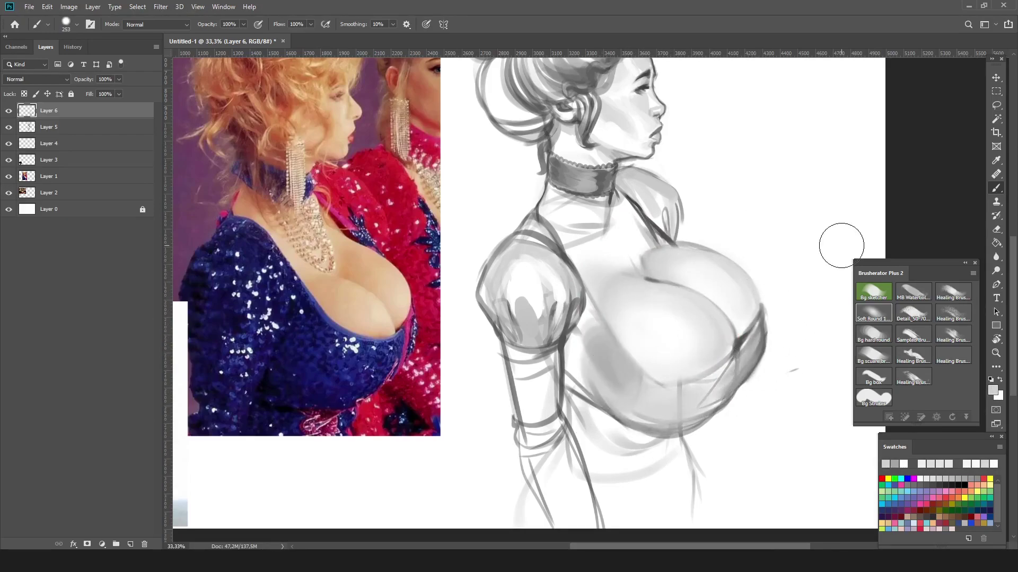
Clean up the far bust contour and the bodice's front edge with sampled greys and a 31 px brush.
key(h)
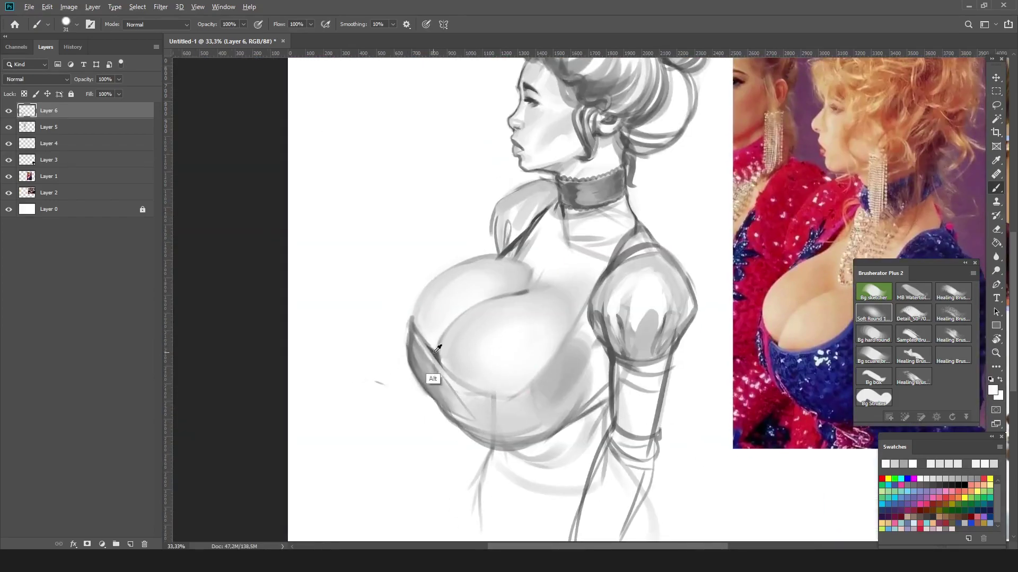
alt+click(433, 350)
drag(505, 260, 421, 295)
alt+click(433, 298)
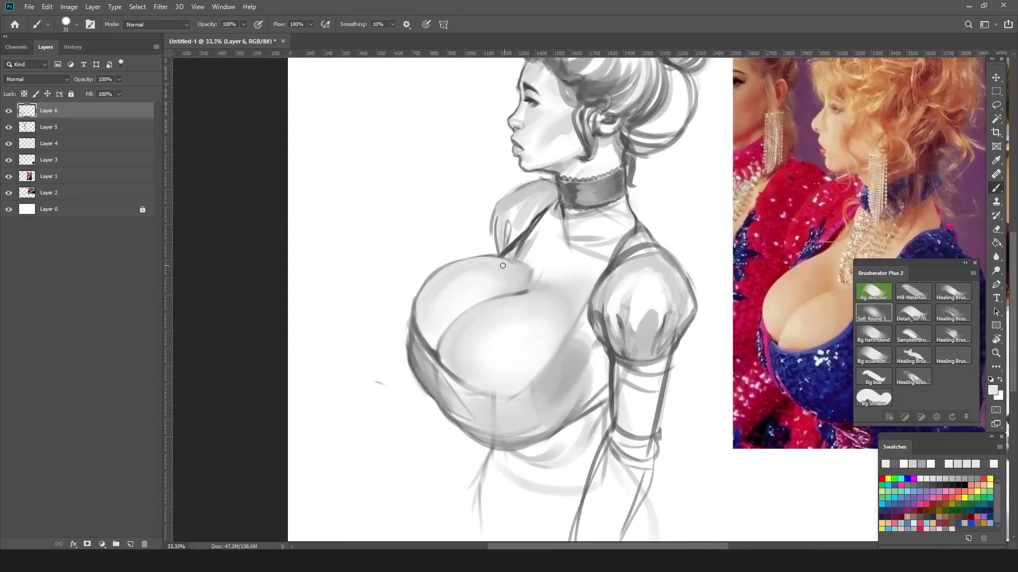
alt+click(418, 320)
alt+click(412, 302)
Darken the shadow where the bust meets the neckline and tidy the far sleeve edge with a 25 px brush.
drag(415, 397, 710, 413)
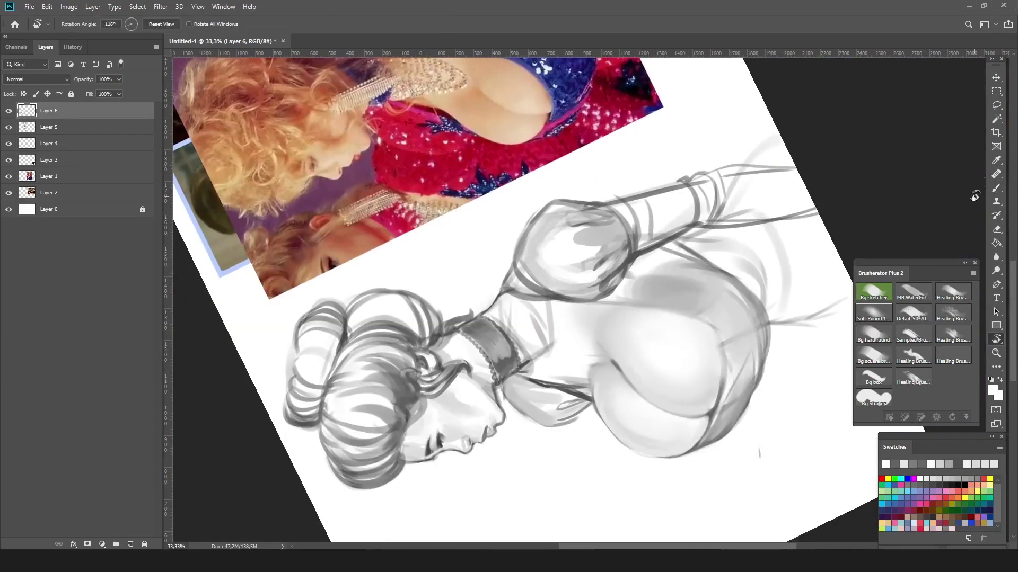
alt+click(713, 409)
alt+click(713, 410)
drag(713, 409, 561, 234)
alt+click(554, 237)
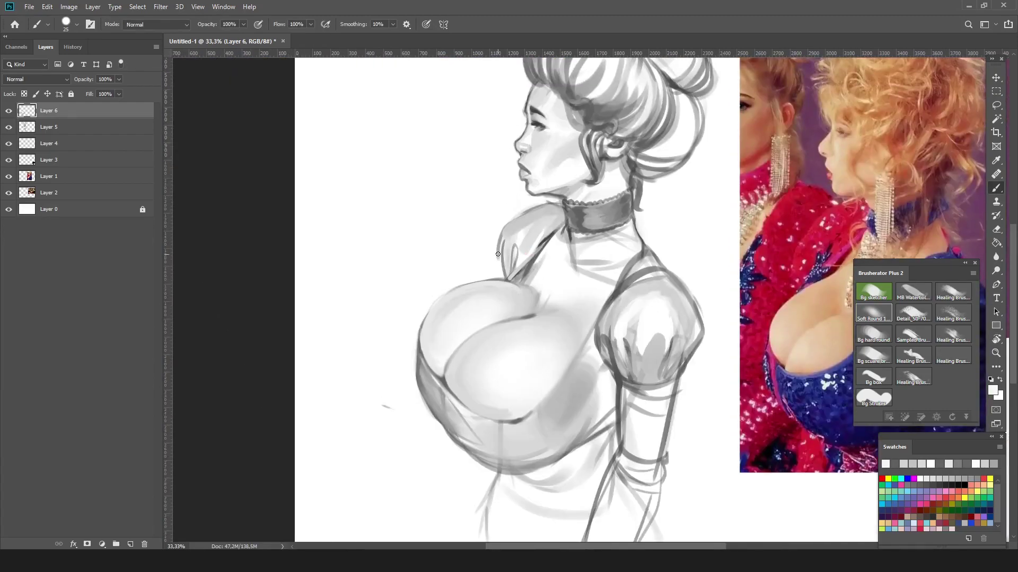
Blend the bust and the side of the bodice with sampled greys and a brush enlarged to 73 px.
key(ctrl+alt+h)
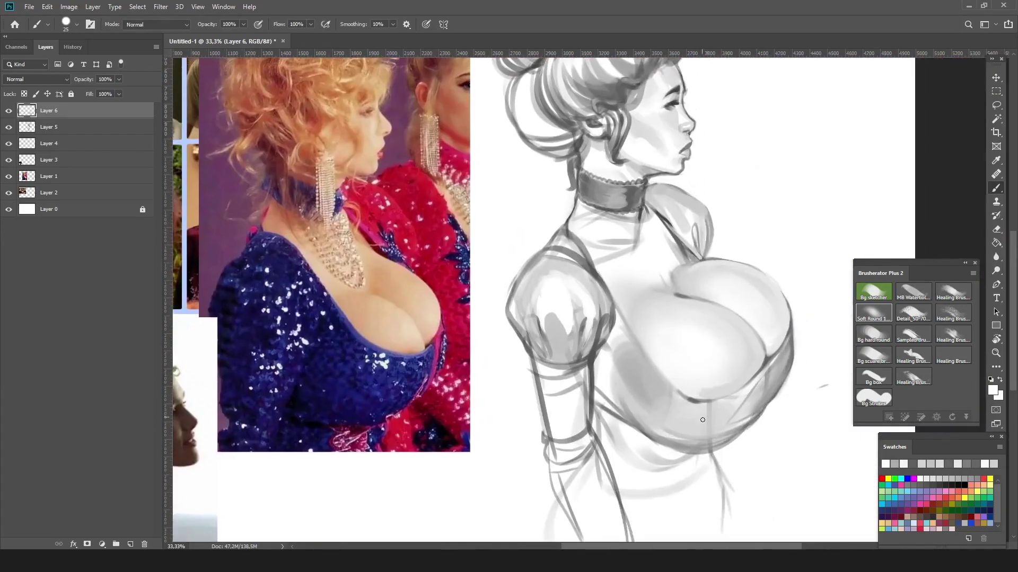
alt+click(625, 346)
alt+click(687, 388)
alt+click(683, 360)
key(bracketright)
key(bracketright)
key(bracketright)
key(bracketright)
key(bracketright)
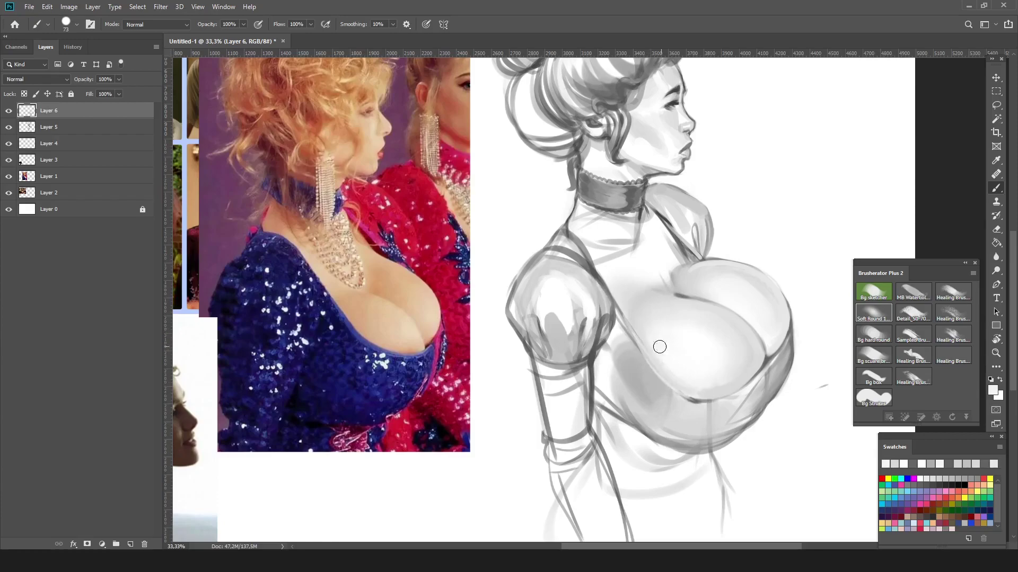
Define the near neckline edge along the bust with a sampled grey and a smaller brush.
alt+click(657, 374)
key(bracketleft)
key(bracketleft)
key(bracketleft)
key(bracketleft)
Shade the bodice rim and the fabric beneath the bust with sampled greys and a 37 px brush.
key(r)
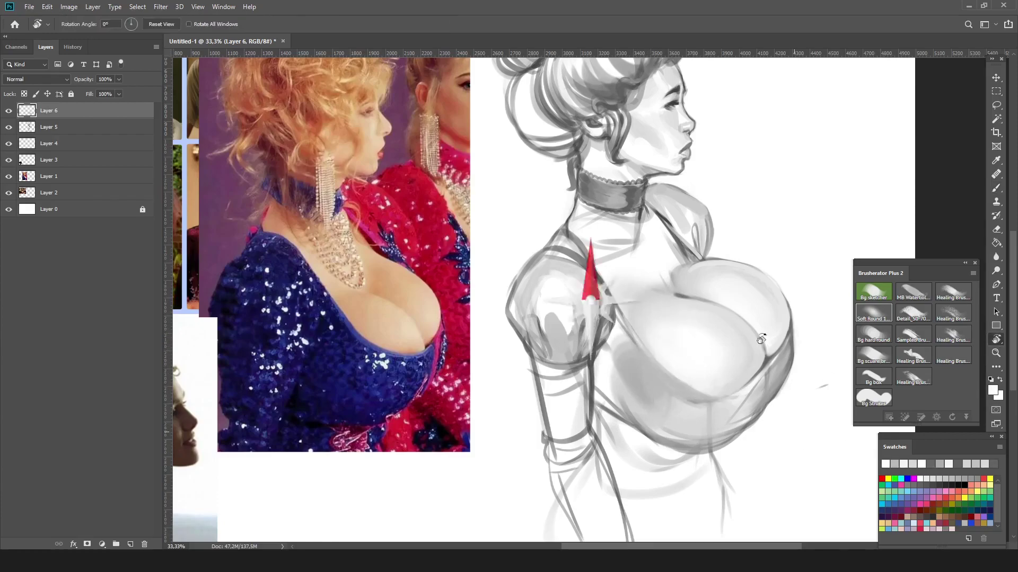
drag(800, 443, 609, 222)
alt+click(631, 220)
alt+click(609, 214)
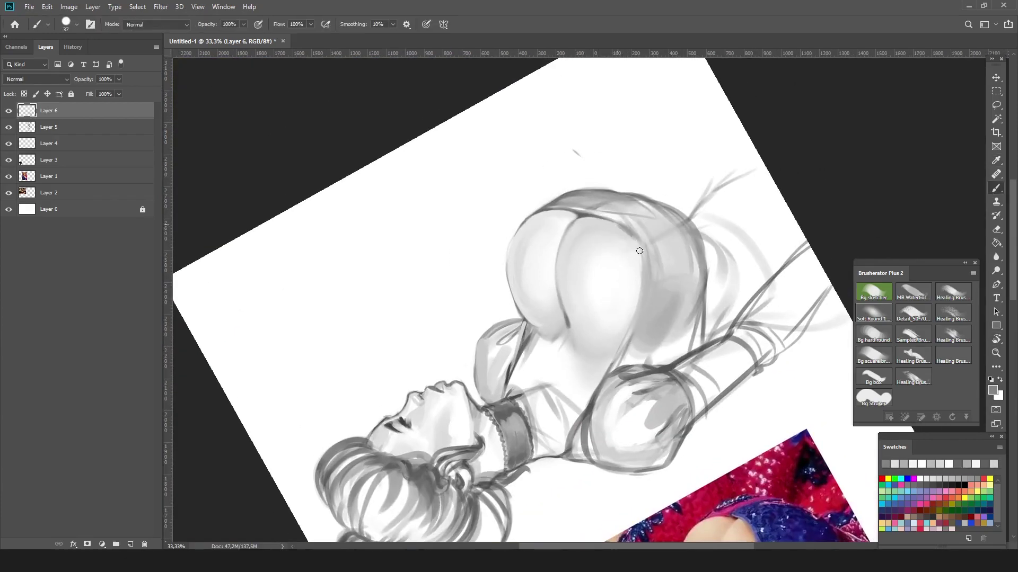
alt+click(613, 261)
mouse_move(634, 241)
mouse_down()
mouse_move(631, 277)
mouse_move(639, 241)
mouse_move(586, 264)
mouse_up()
alt+click(639, 240)
alt+click(586, 263)
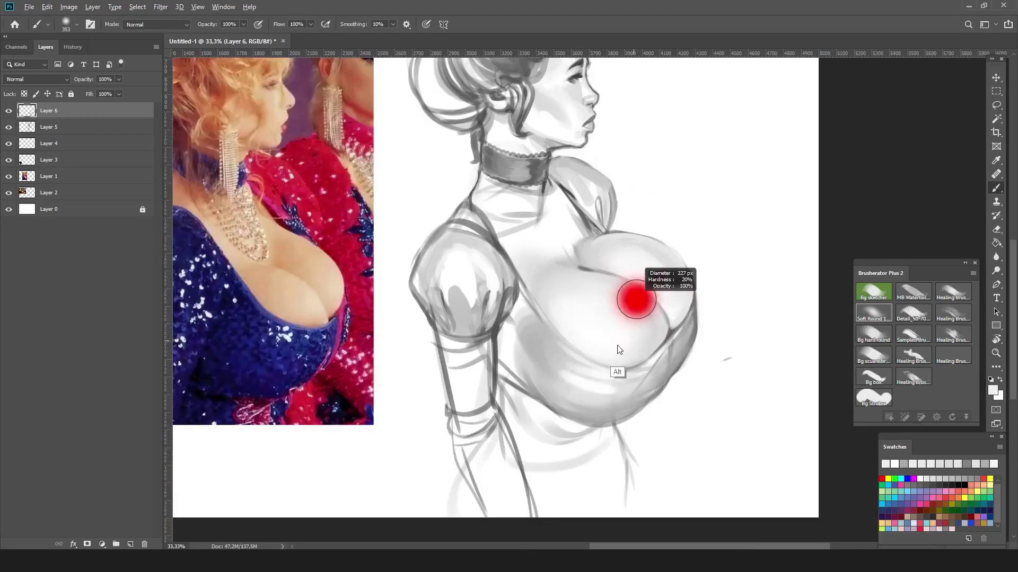
Soften the bust highlights with a large soft brush and sharpen the cleavage and outer edge with a 17 px brush.
drag(617, 347, 649, 337)
alt+click(666, 337)
alt+click(666, 336)
alt+click(679, 296)
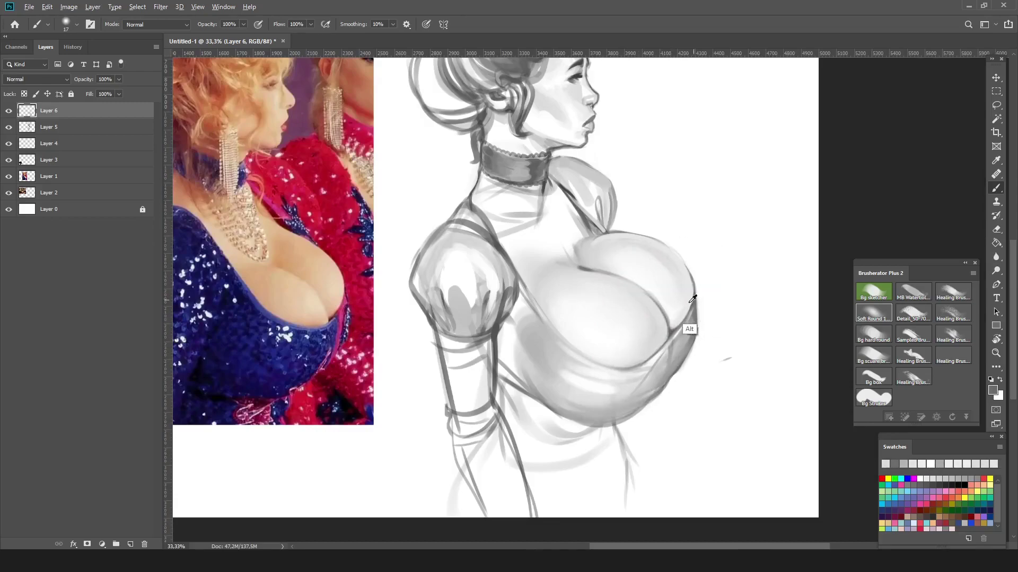
Shade the upper chest and the base of the neck in light grey with a 95 px soft brush.
mouse_move(545, 252)
mouse_down()
mouse_move(556, 275)
mouse_move(538, 275)
mouse_up()
alt+click(579, 269)
drag(578, 217, 567, 217)
drag(527, 256, 572, 266)
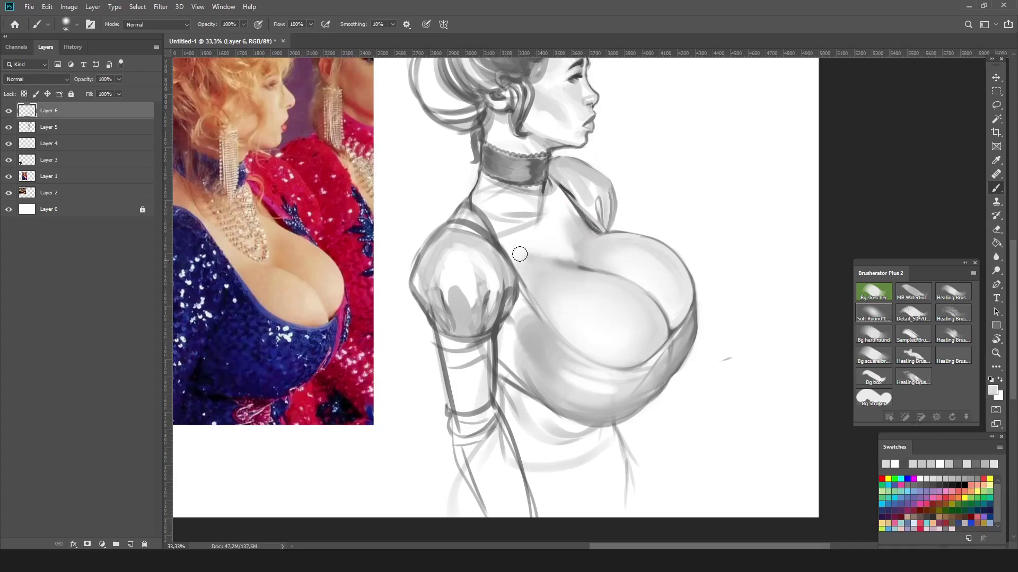
drag(487, 195, 557, 239)
Blend the chest, cleavage and shoulder area with sampled light greys.
alt+click(571, 175)
mouse_move(598, 307)
mouse_down()
mouse_move(611, 276)
mouse_move(636, 287)
mouse_move(567, 275)
mouse_up()
alt+click(625, 258)
alt+click(630, 289)
alt+click(555, 236)
mouse_move(554, 237)
mouse_down()
mouse_move(605, 222)
mouse_move(548, 225)
mouse_up()
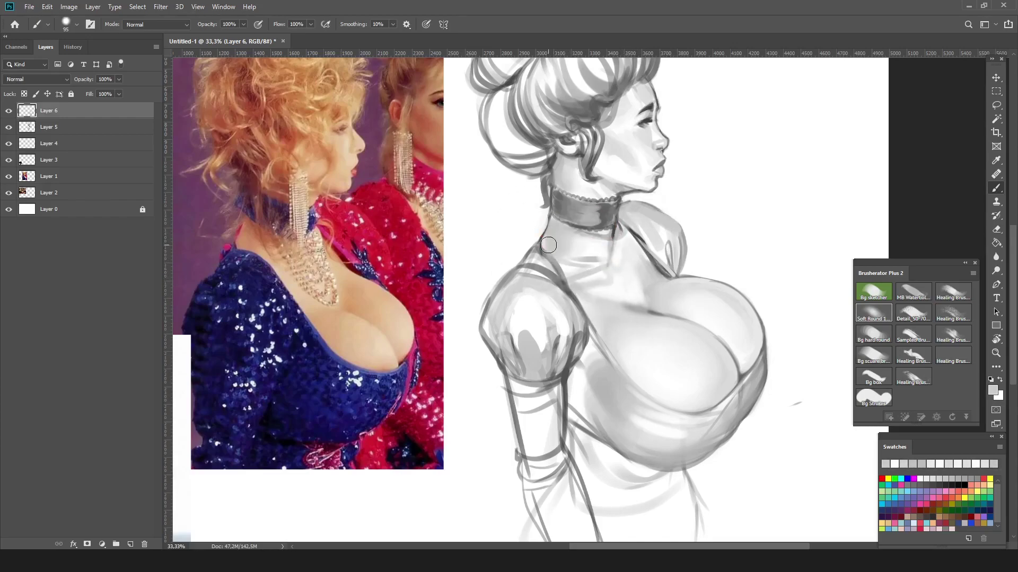
Model the neck and collarbone with sampled greys and a 41 px brush.
key(h)
mouse_move(463, 278)
mouse_down()
mouse_move(451, 261)
mouse_move(450, 286)
mouse_up()
alt+click(448, 249)
drag(477, 238, 452, 272)
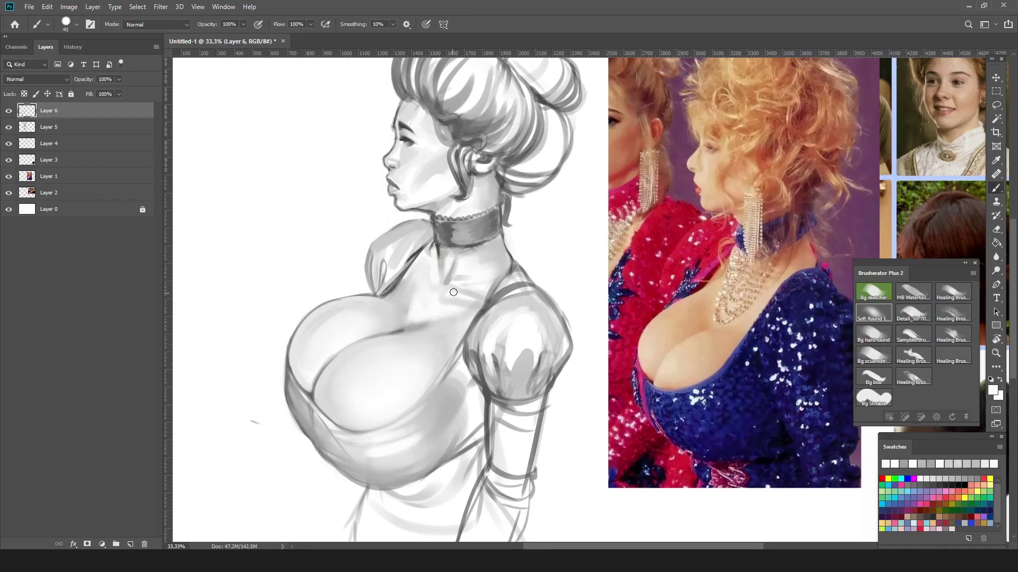
Darken the bodice underside and draw the curved waistband with a 59 px brush.
drag(567, 184, 618, 220)
mouse_move(473, 169)
mouse_down()
mouse_move(472, 205)
mouse_move(455, 83)
mouse_up()
drag(504, 426, 397, 421)
mouse_move(493, 379)
mouse_down()
mouse_move(400, 418)
mouse_move(515, 365)
mouse_move(504, 371)
mouse_up()
mouse_move(445, 403)
mouse_down()
mouse_move(509, 382)
mouse_move(508, 365)
mouse_move(493, 392)
mouse_up()
Strengthen the near sleeve and forearm contour with a slightly smaller dark grey brush.
key(ctrl+shift+h)
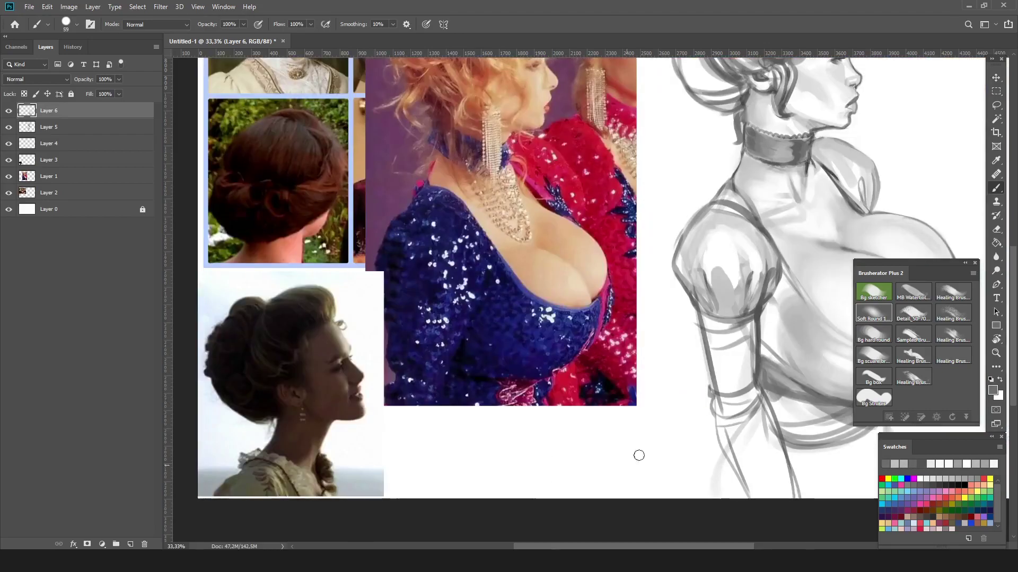
drag(594, 475, 400, 485)
key(bracketleft)
key(bracketleft)
drag(569, 318, 604, 506)
Define the bodice's lower front edge and sketch the hip and flaring skirt folds below the waist.
drag(675, 411, 737, 365)
drag(698, 440, 744, 516)
drag(702, 460, 705, 517)
drag(665, 485, 669, 517)
alt+click(700, 431)
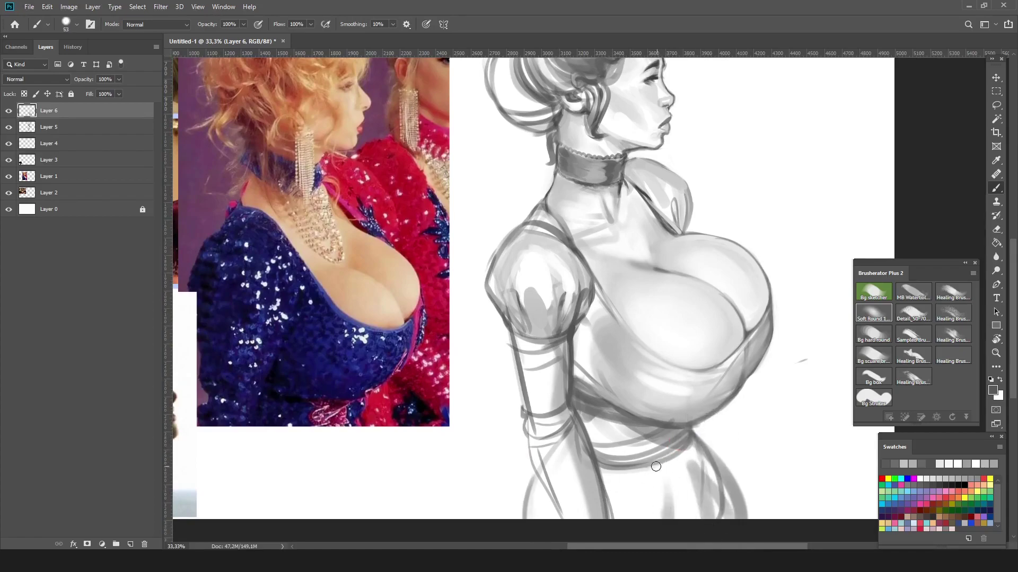
Shade the fitted sleeve just below the puff with a smaller brush and a sampled grey.
key(bracketleft)
key(bracketleft)
key(bracketleft)
mouse_move(528, 344)
mouse_down()
mouse_move(535, 419)
mouse_move(551, 432)
mouse_up()
alt+click(530, 344)
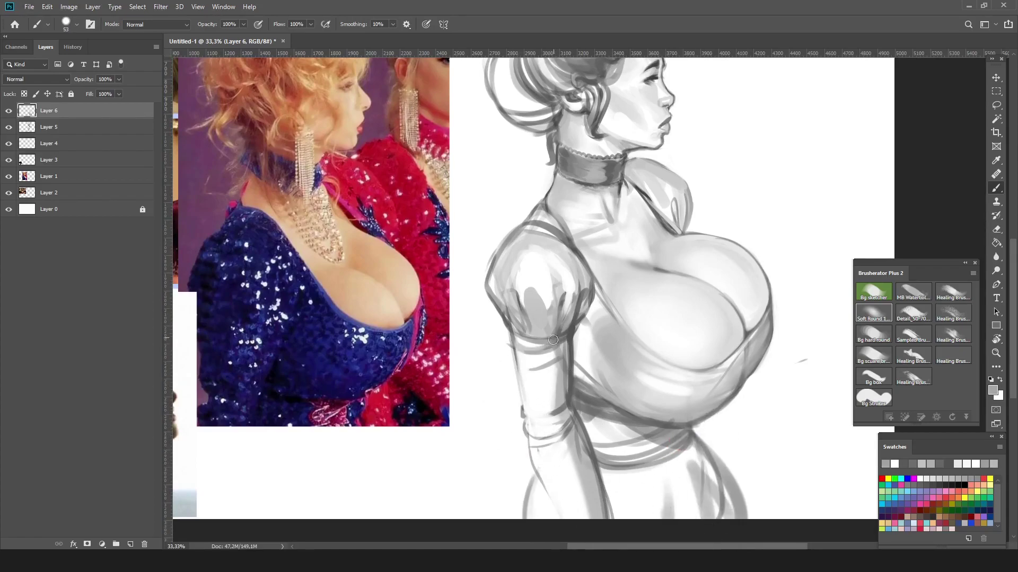
drag(559, 326, 549, 424)
drag(583, 382, 555, 385)
Model the fitted sleeve and the adjoining side of the bodice with sampled greys, using both broad and fine strokes.
key(bracketright)
key(bracketright)
key(bracketright)
key(bracketright)
key(bracketright)
drag(556, 307, 554, 517)
alt+click(590, 396)
key(bracketleft)
key(bracketleft)
key(bracketleft)
key(bracketleft)
drag(552, 334, 589, 372)
drag(557, 319, 545, 386)
Add a new Hard Light layer and lighten the bust with a very large soft brush of about 721 px.
alt+click(586, 333)
key(bracketright)
key(bracketright)
key(bracketright)
key(bracketright)
key(bracketright)
key(bracketright)
key(bracketright)
key(bracketright)
key(ctrl+shift+alt+n)
drag(616, 350, 636, 381)
click(36, 79)
click(32, 221)
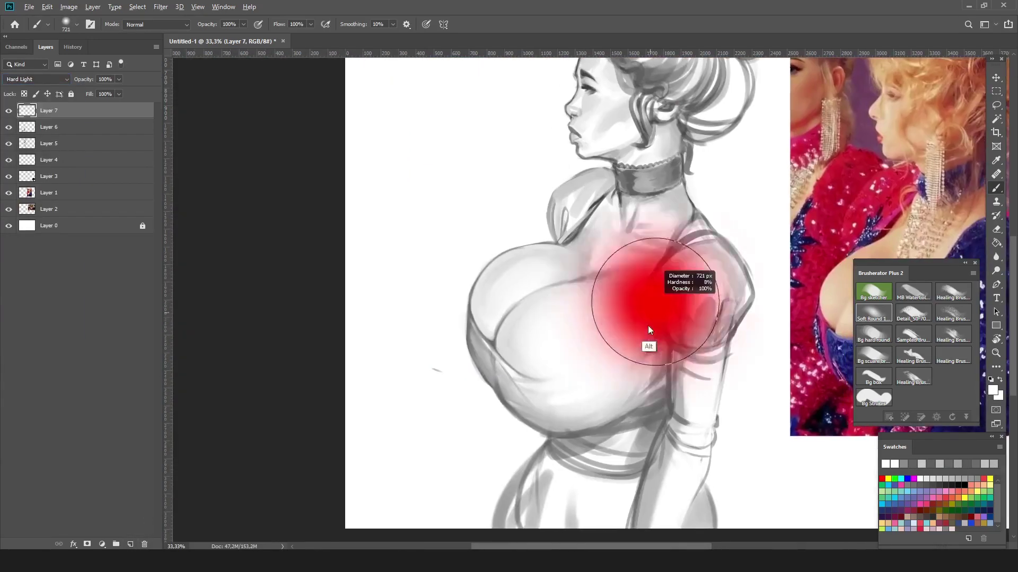
Flip the canvas and touch up the bodice's lower front with a sampled light grey and a 37 px brush.
key(h)
alt+click(520, 410)
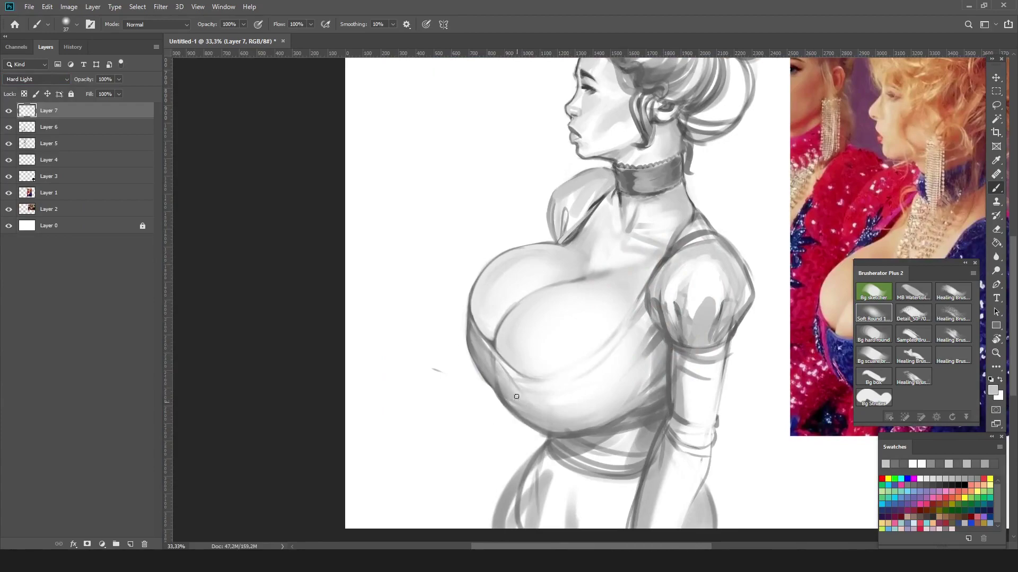
mouse_move(770, 413)
mouse_down()
mouse_move(708, 421)
mouse_move(694, 485)
mouse_up()
Darken the updo on a new layer with broad soft grey strokes and clean up with the Eraser.
key(ctrl+shift+alt+n)
mouse_move(679, 148)
mouse_down()
mouse_move(636, 212)
mouse_move(604, 180)
mouse_up()
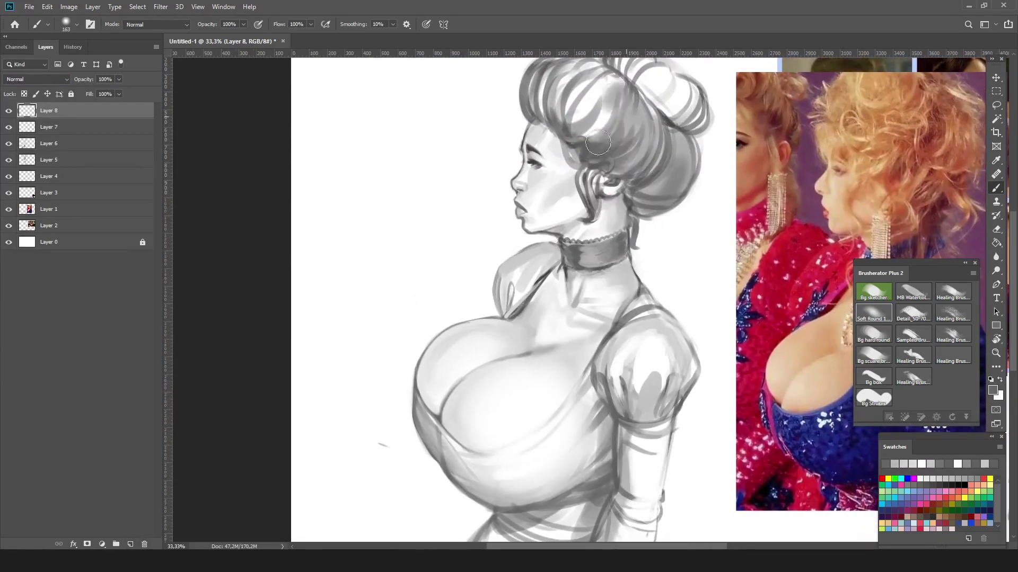
drag(620, 69, 669, 94)
drag(588, 156, 556, 245)
key(e)
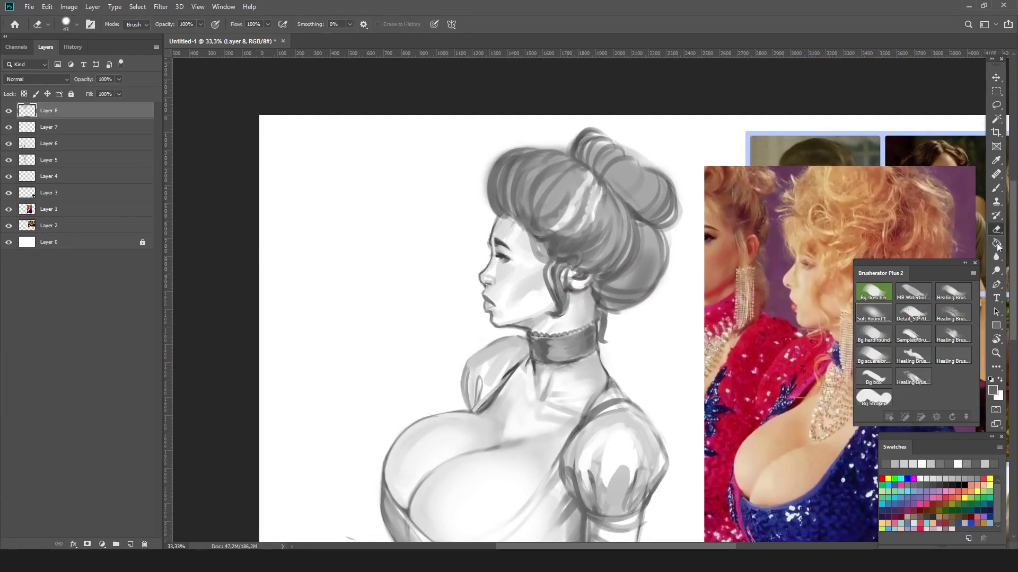
key(ctrl+shift+h)
scroll(779, 234, down, 5)
key(b)
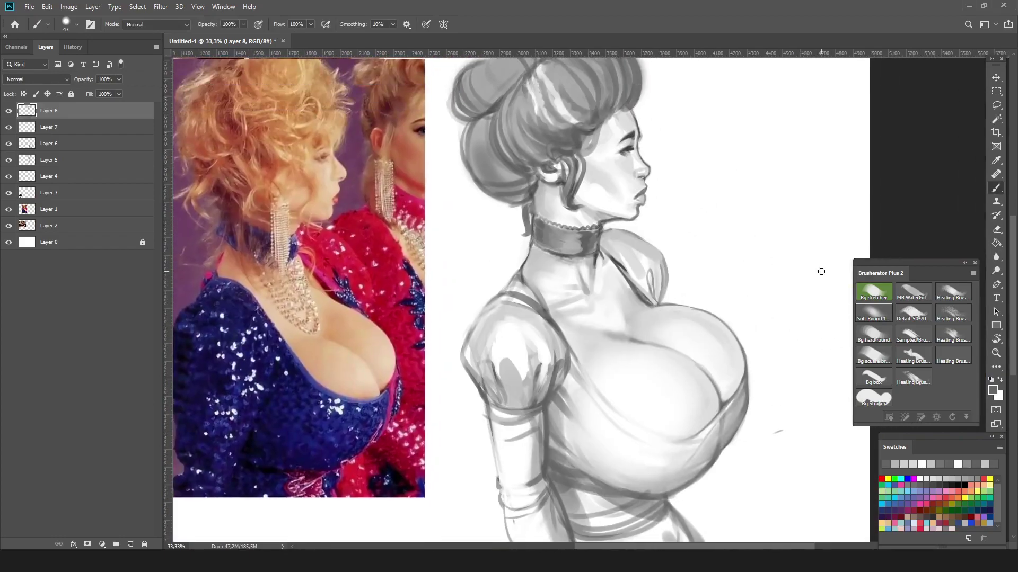
Copy the merged figure onto a new layer and adjust its shape in Liquify with a 597 px brush.
key(ctrl+minus)
key(ctrl+shift+alt+n)
key(m)
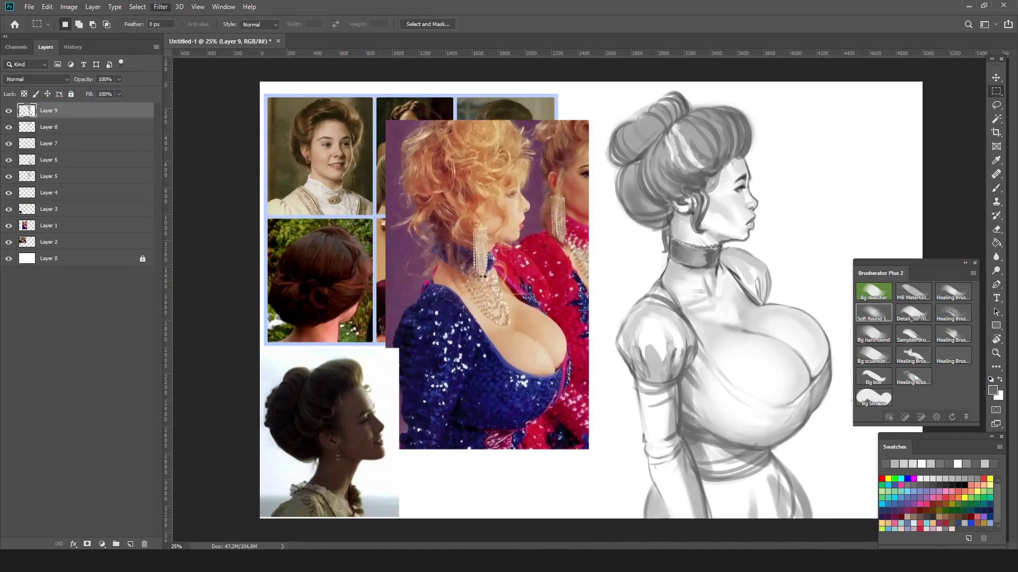
key(ctrl+shift+x)
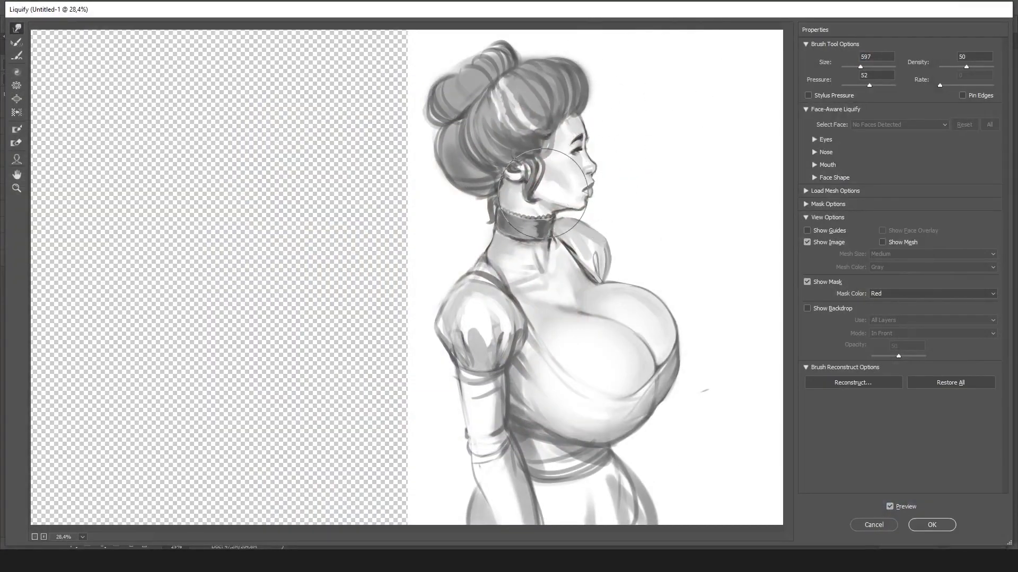
key(Return)
Flip the canvas, refine the nose and lips with a fine brush, and draw a drop earring hanging from the ear.
key(ctrl+shift+h)
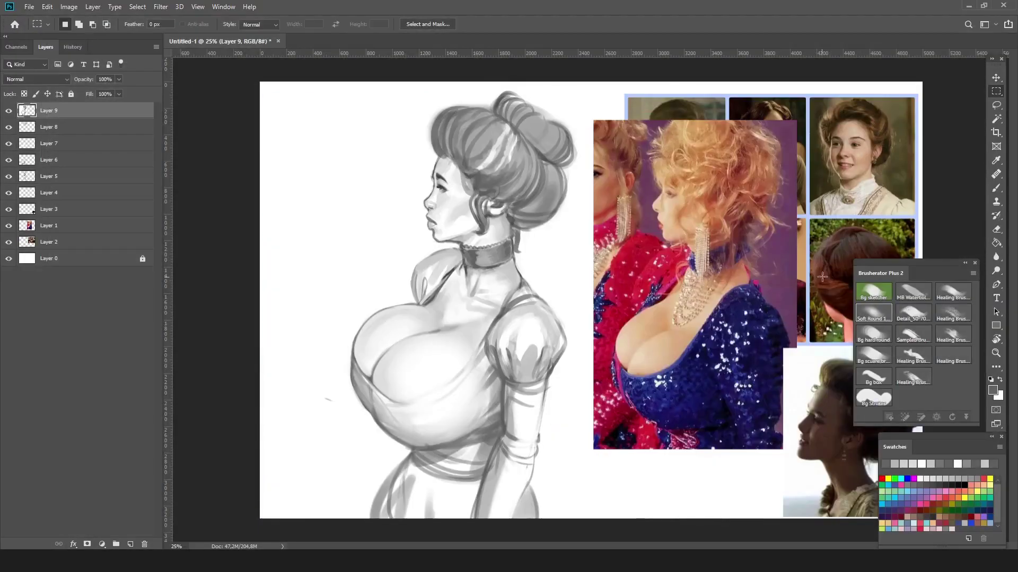
key(b)
scroll(398, 334, down, 1)
scroll(480, 305, up, 2)
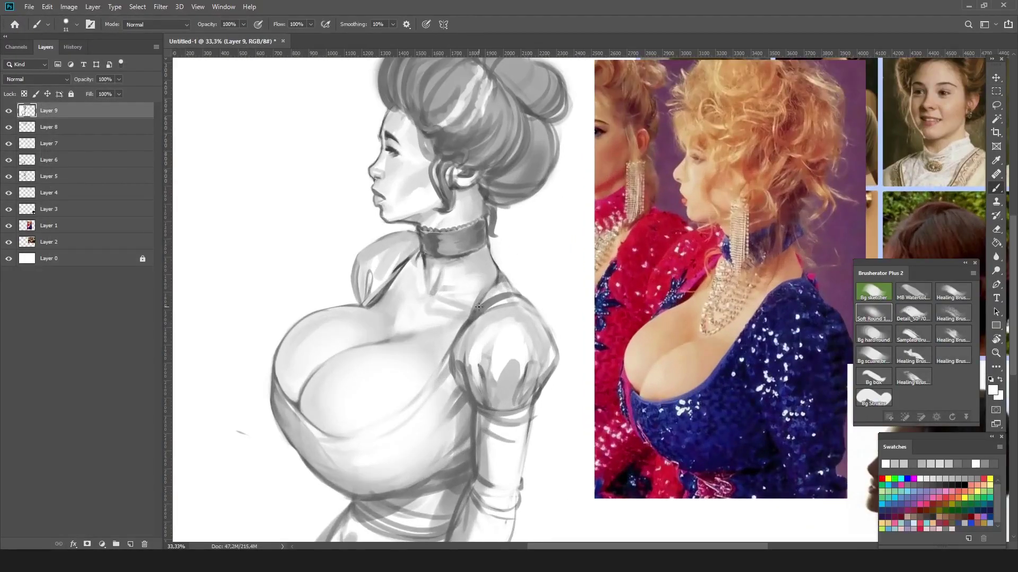
scroll(452, 214, up, 1)
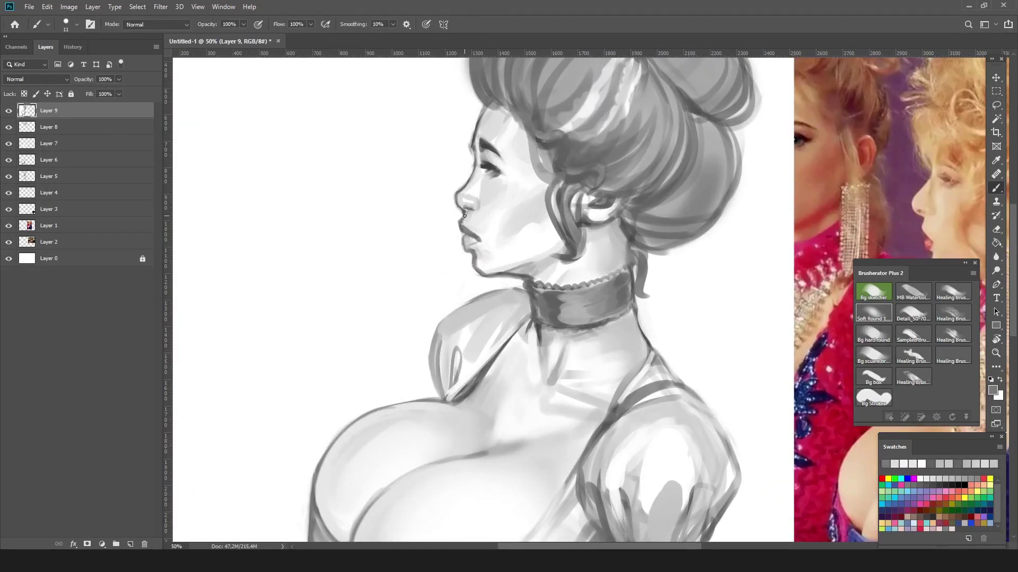
drag(461, 232, 431, 229)
alt+click(433, 229)
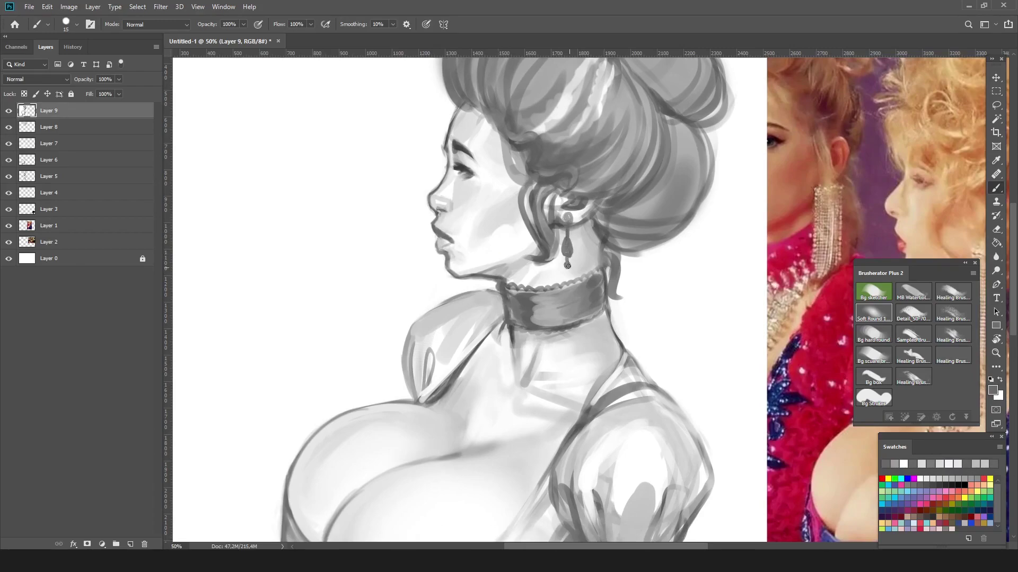
key(bracketright)
key(bracketright)
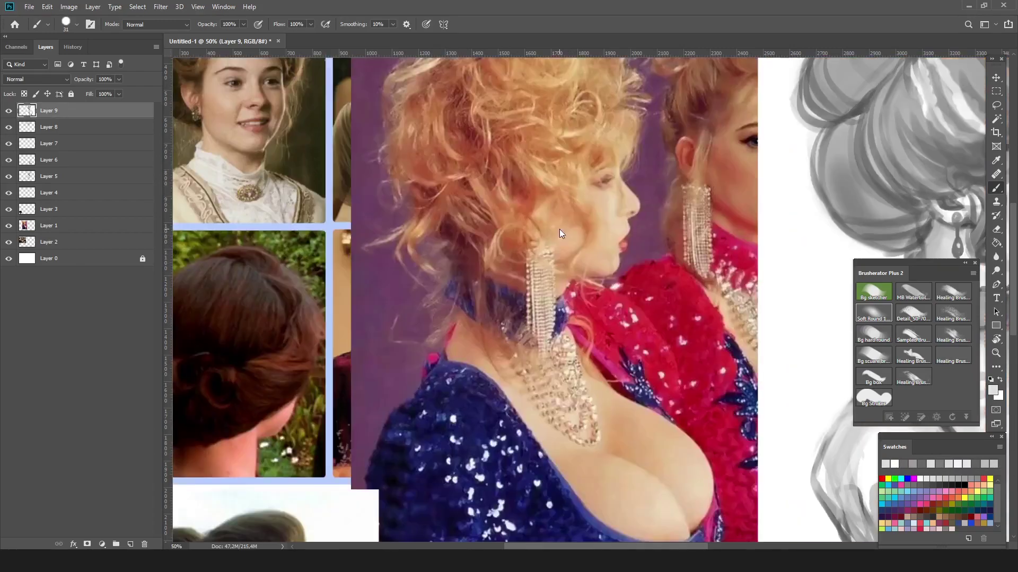
Flip the canvas and draw eyelashes on the eye, retouching the brow area with sampled tones.
key(h)
alt+click(738, 213)
drag(738, 213, 745, 231)
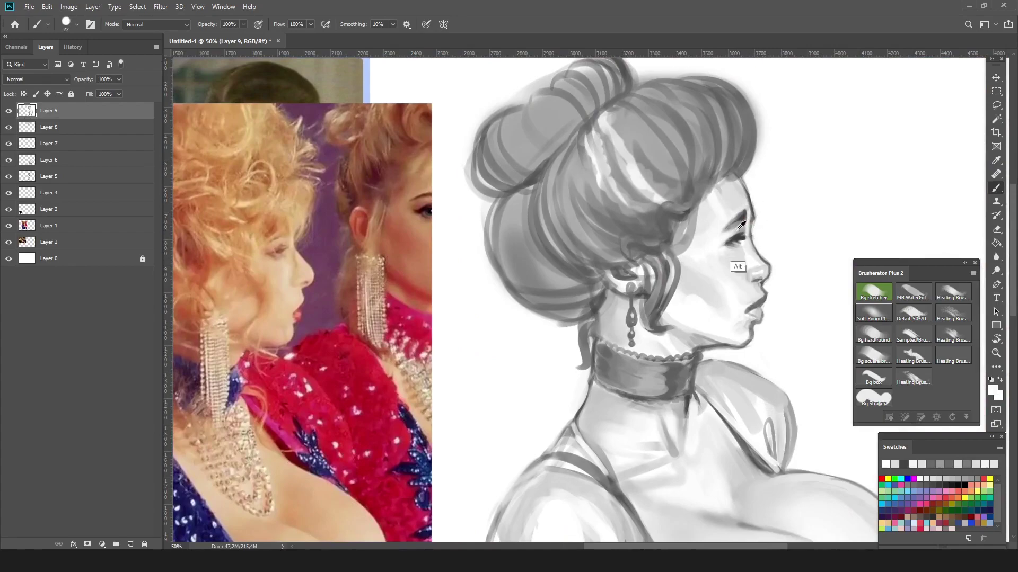
key(bracketright)
key(bracketright)
key(bracketright)
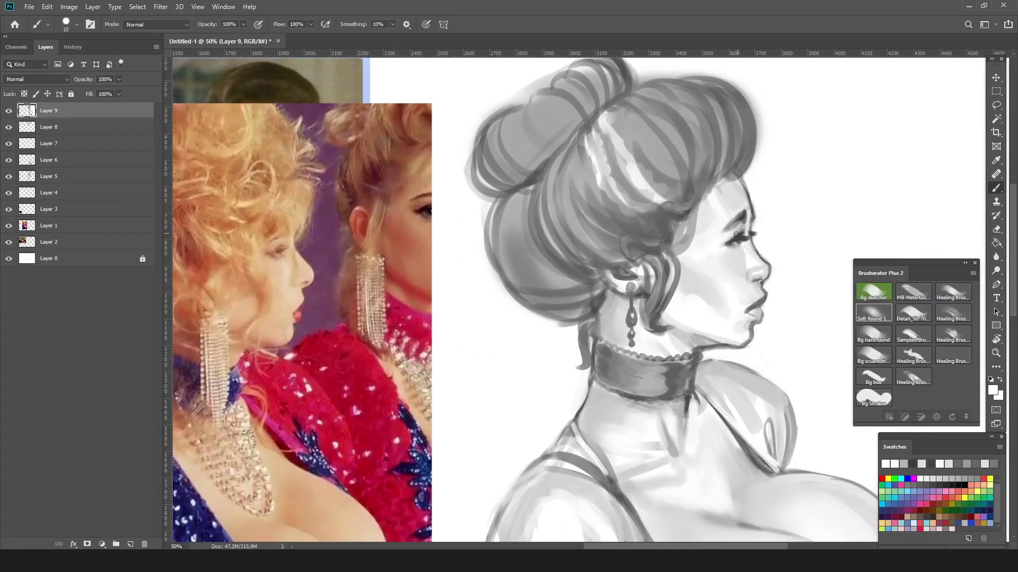
Refine the eyebrow, upper lid and lashes with sampled dark greys and an 11 px brush.
alt+click(739, 207)
key(bracketleft)
key(bracketleft)
key(bracketleft)
key(bracketleft)
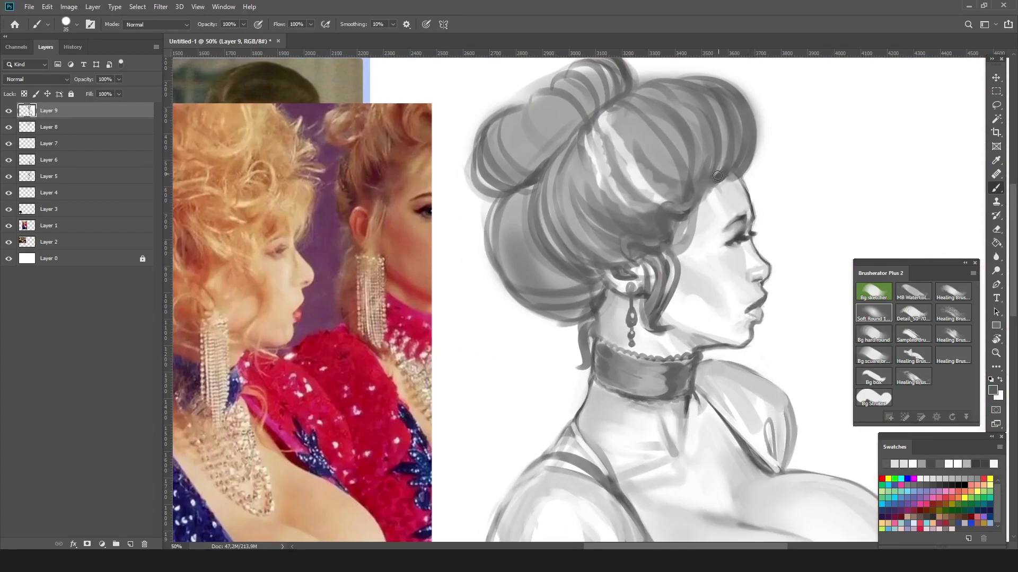
alt+click(764, 239)
key(bracketleft)
key(bracketleft)
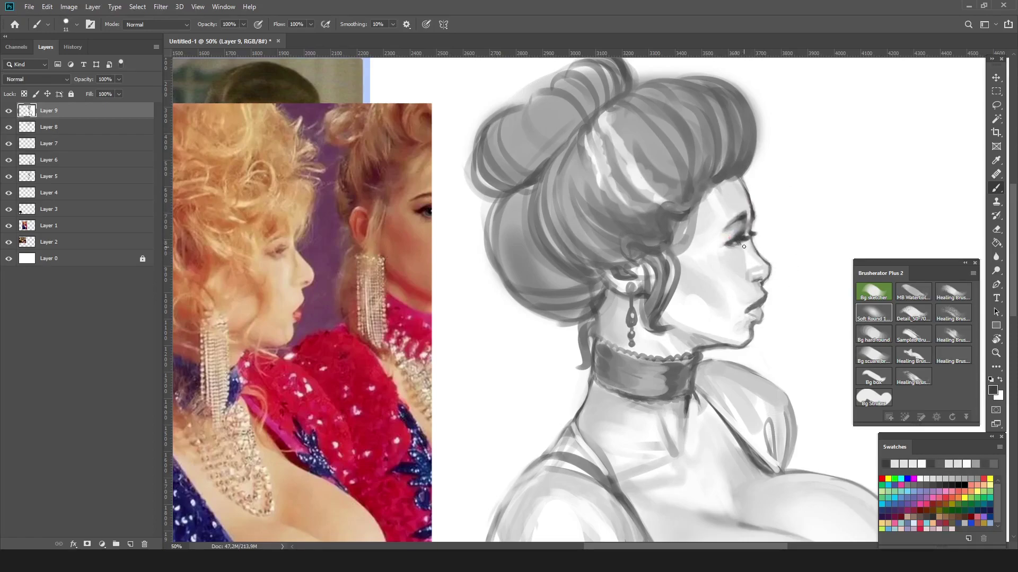
Shade the cheek and the side of the nose with sampled greys, varying the brush size.
alt+click(757, 249)
key(bracketright)
key(bracketright)
key(bracketright)
drag(721, 289, 734, 282)
key(bracketright)
key(bracketright)
alt+click(766, 278)
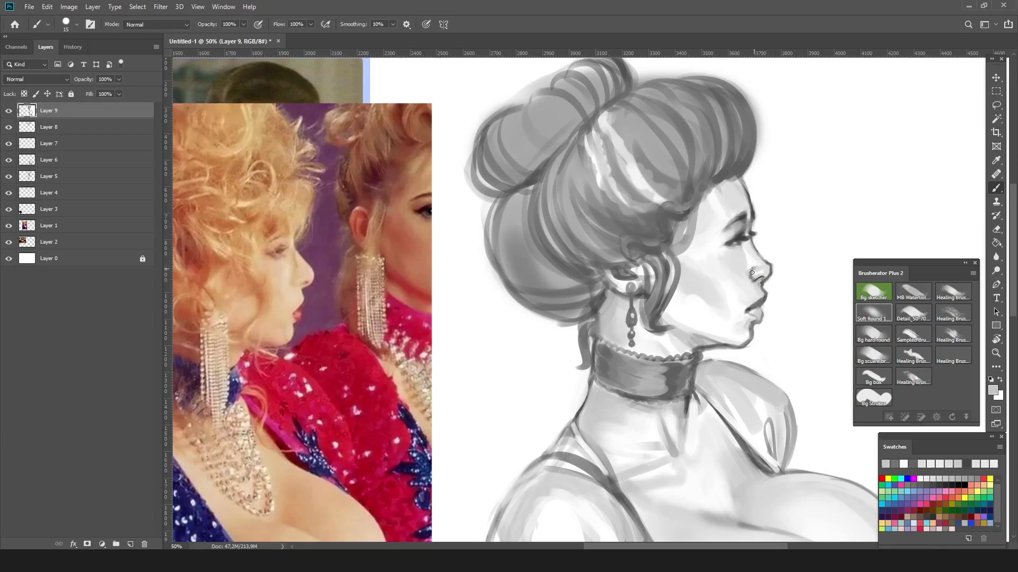
Refine the lips and upper-lip profile with a 15 px brush and add a beauty mark on the cheek.
key(ctrl+shift+h)
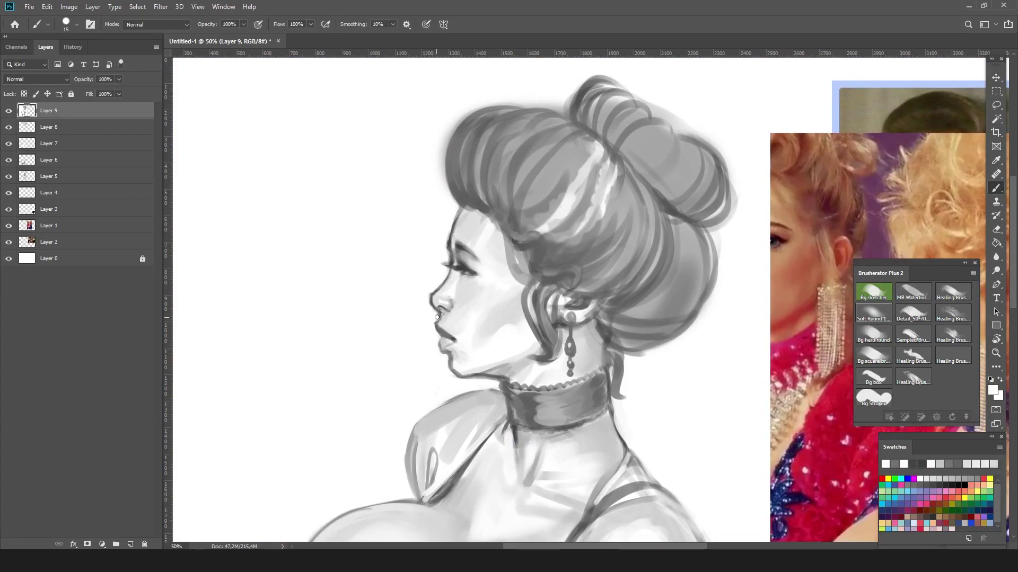
scroll(445, 301, up, 1)
scroll(446, 301, right, 1)
key(ctrl+shift+h)
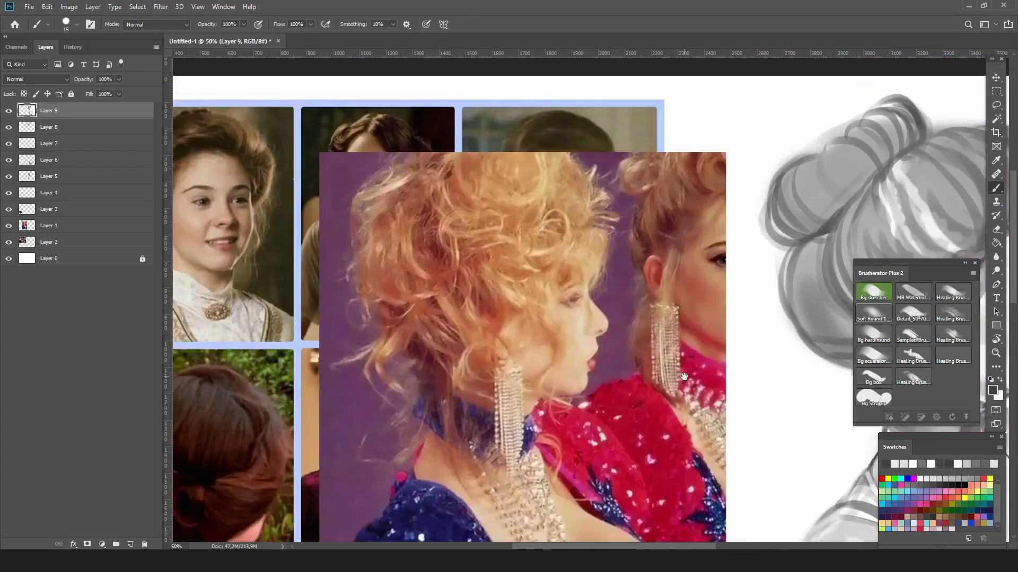
alt+click(795, 317)
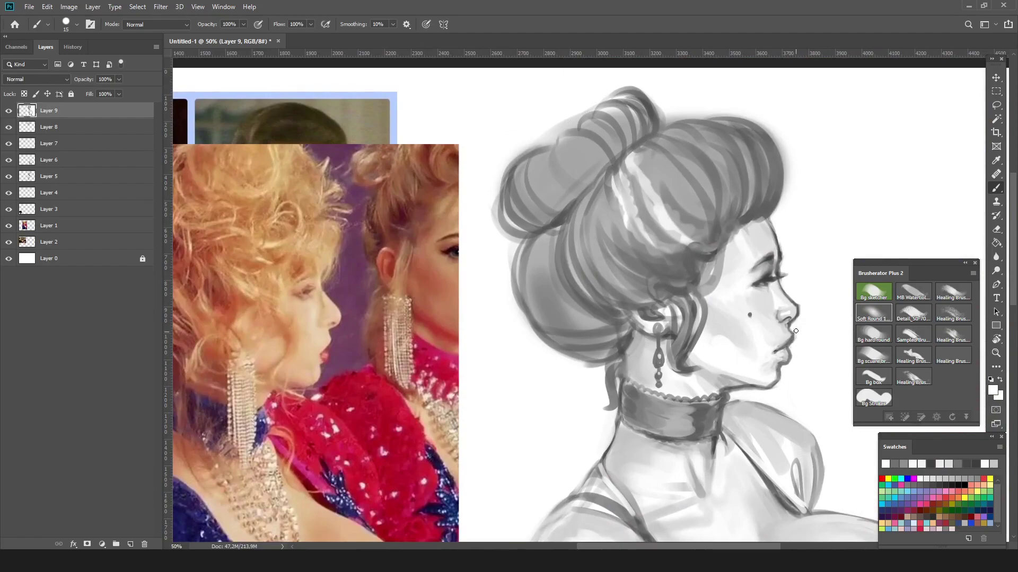
scroll(811, 291, down, 4)
scroll(811, 291, right, 1)
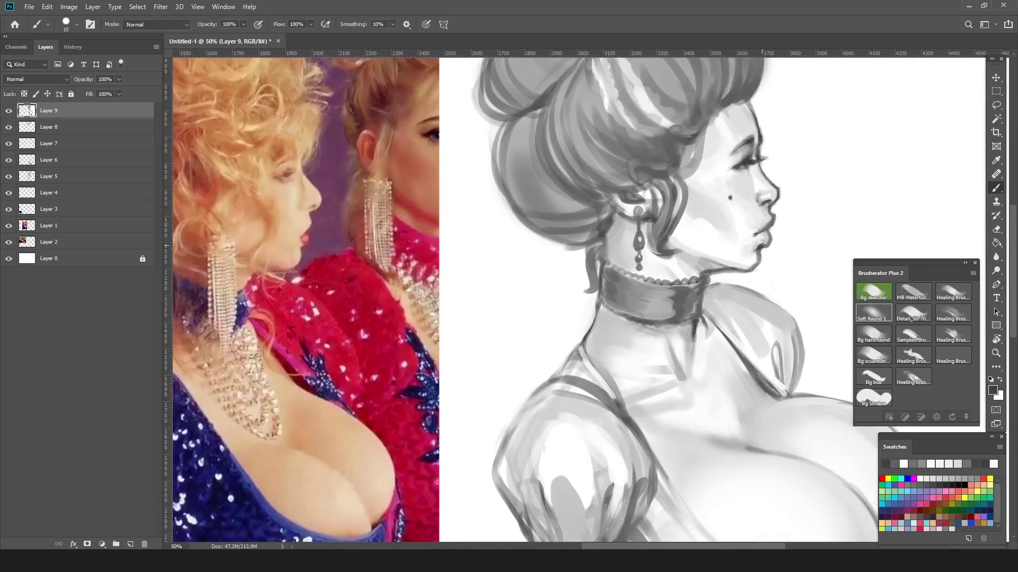
Flip the canvas at full-figure view and retouch the face profile with sampled greys and a 31 px brush.
scroll(769, 247, down, 5)
key(ctrl+minus)
key(ctrl+minus)
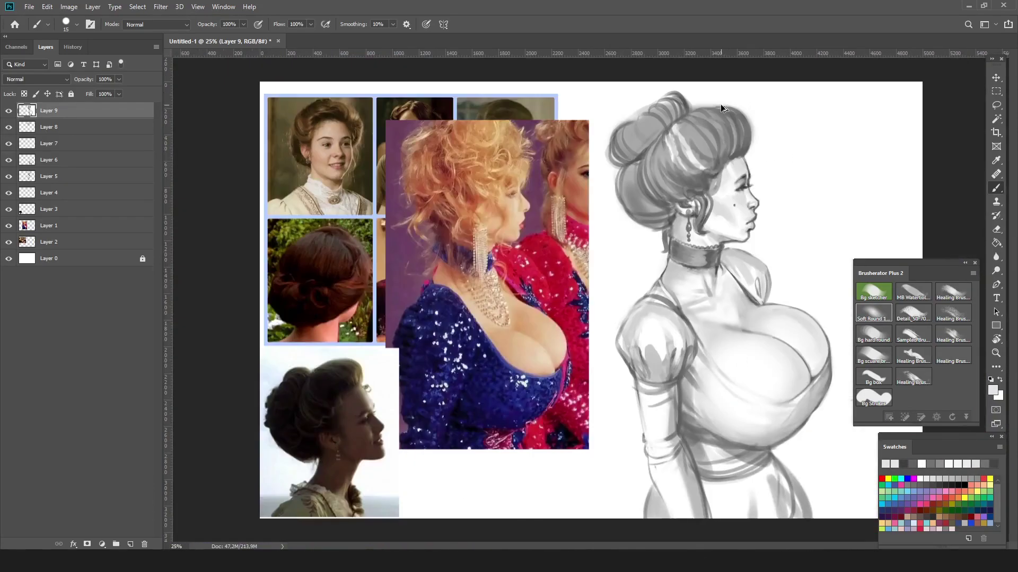
key(h)
key(bracketright)
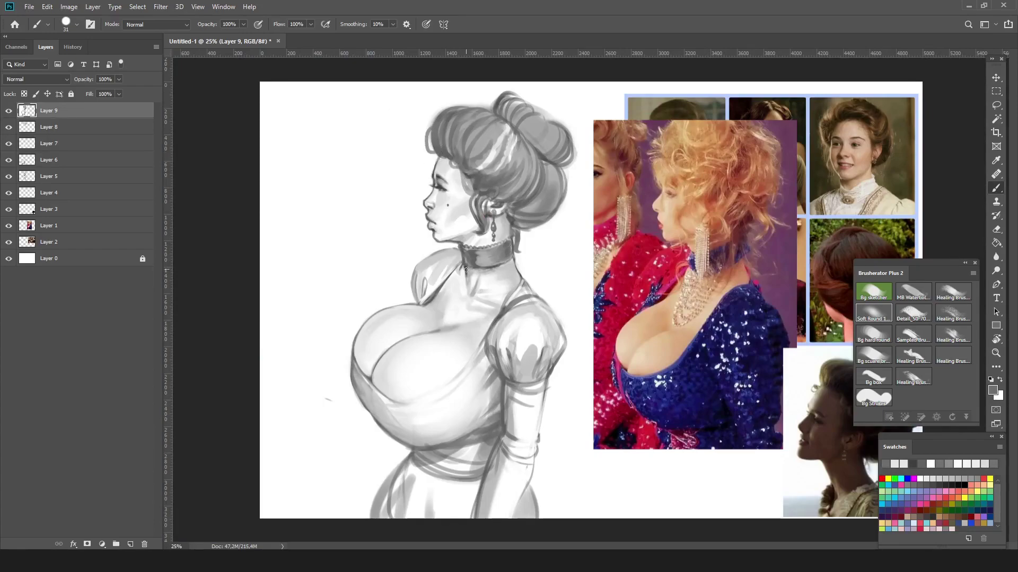
key(ctrl+plus)
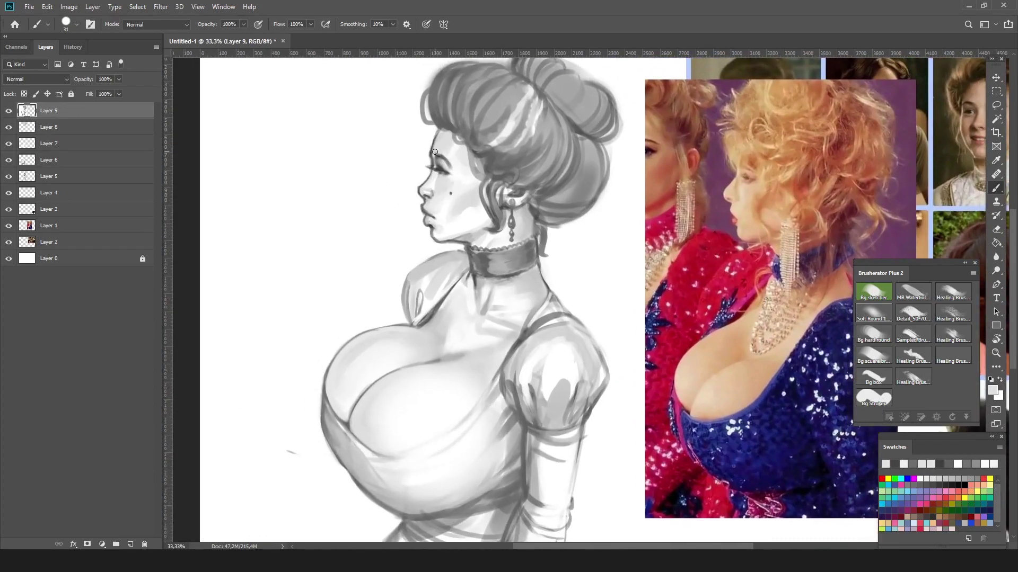
alt+click(441, 218)
Enlarge the updo's front roll and bun with extra locks and add loose curls at the nape using a 19 px brush.
key(h)
key(ctrl+plus)
key(bracketleft)
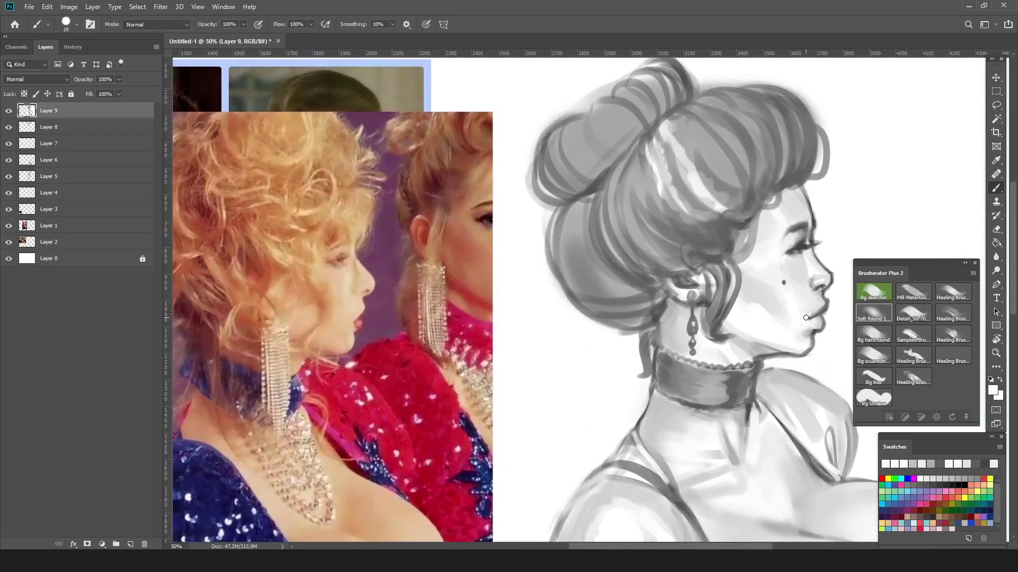
drag(836, 309, 834, 303)
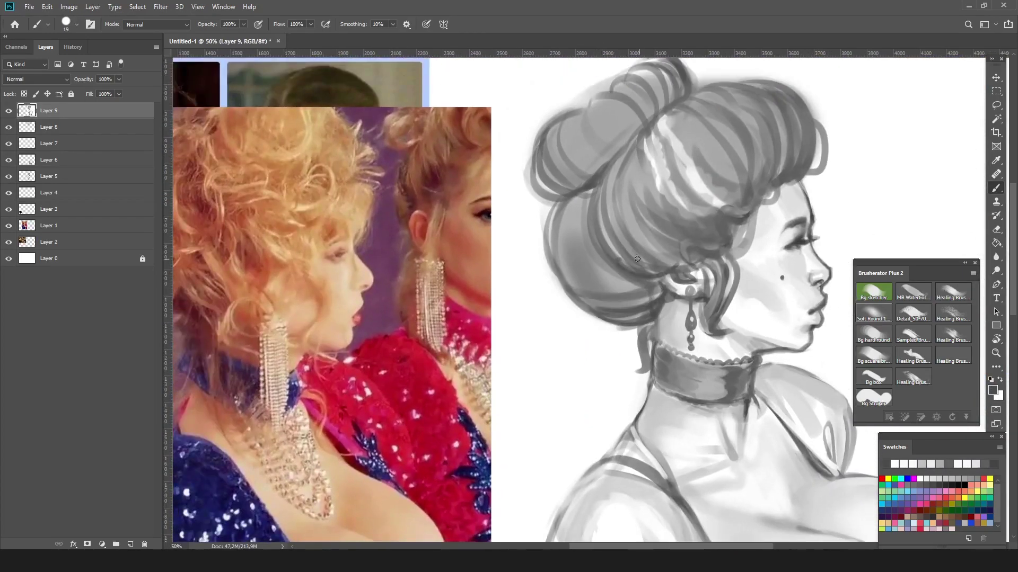
mouse_move(732, 194)
mouse_down()
mouse_move(771, 93)
mouse_move(811, 175)
mouse_up()
drag(806, 96, 824, 175)
drag(673, 349, 658, 302)
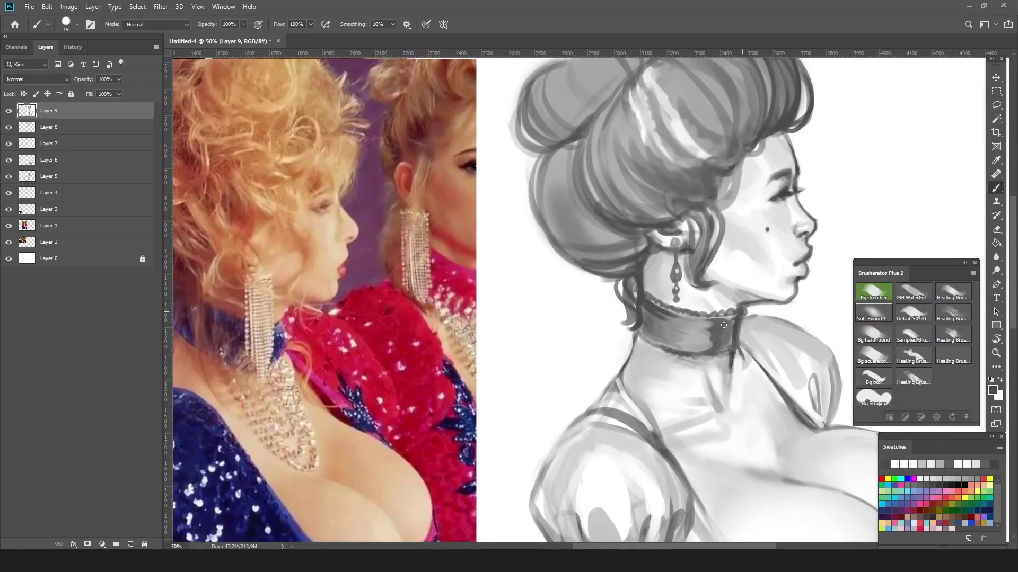
Flip the canvas and define the neckline edge beside the neck and the far sleeve's fold with a 19 px brush.
key(h)
key(ctrl+minus)
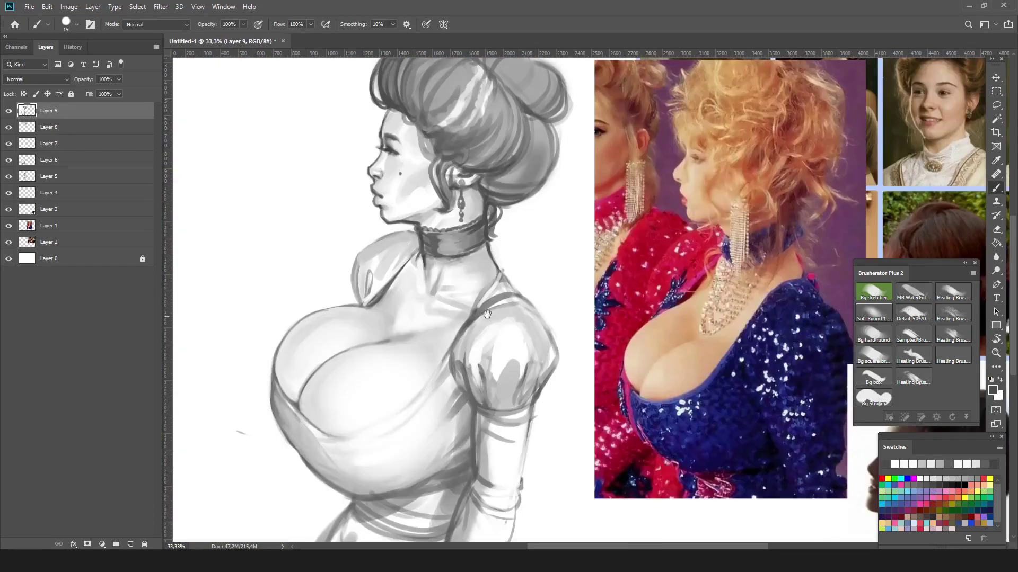
drag(547, 355, 554, 377)
drag(681, 347, 666, 277)
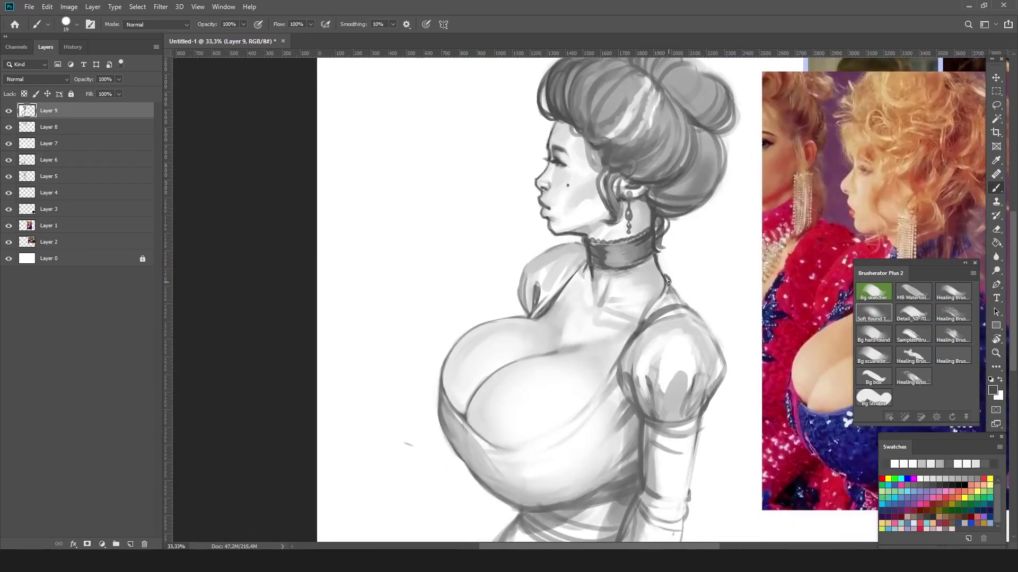
alt+click(666, 281)
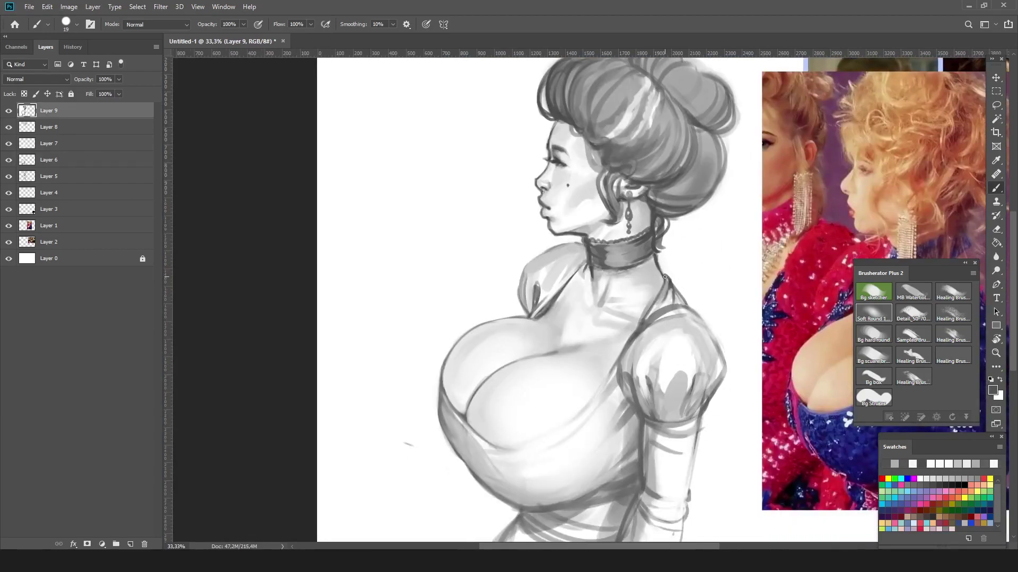
alt+click(586, 250)
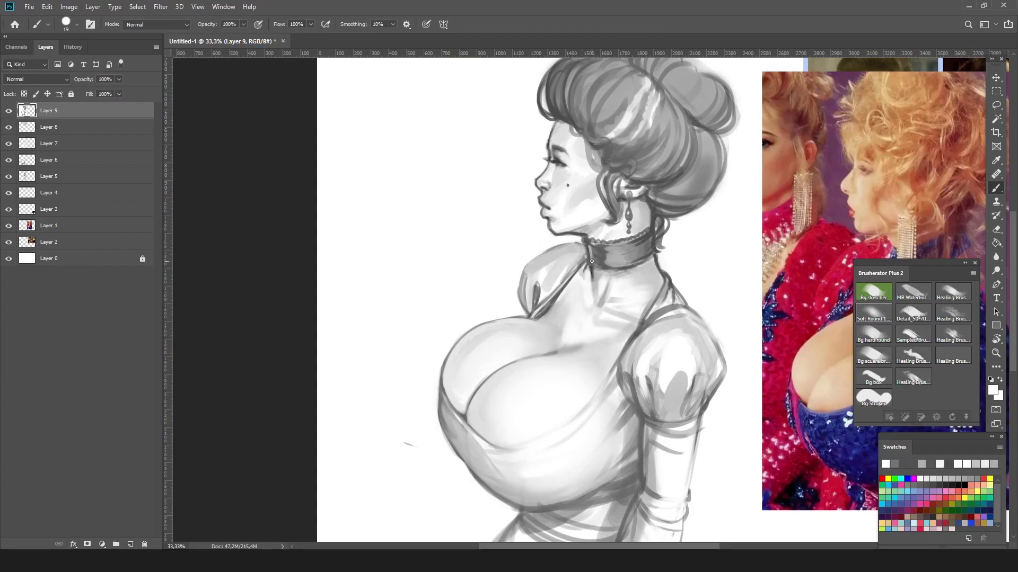
drag(652, 296, 665, 253)
Strengthen the near puffed sleeve and bodice outlines in dark grey and draw gathered folds at the puff's lower edge.
alt+click(651, 353)
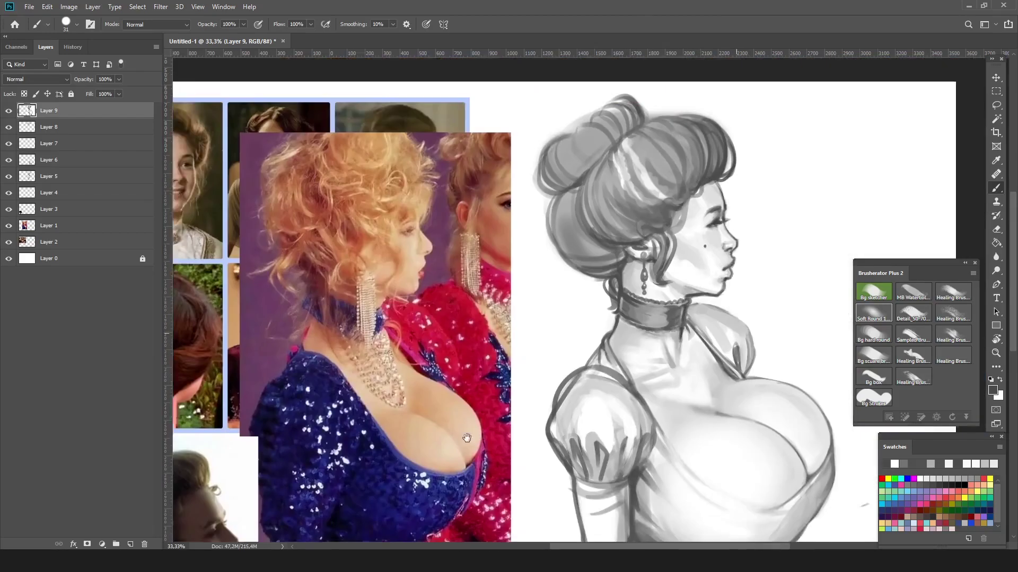
key(h)
alt+click(706, 275)
scroll(706, 275, down, 3)
Add a layer, dot small beauty marks on the chest and try a scalloped lace edge across the bodice with a 19 px brush.
key(bracketleft)
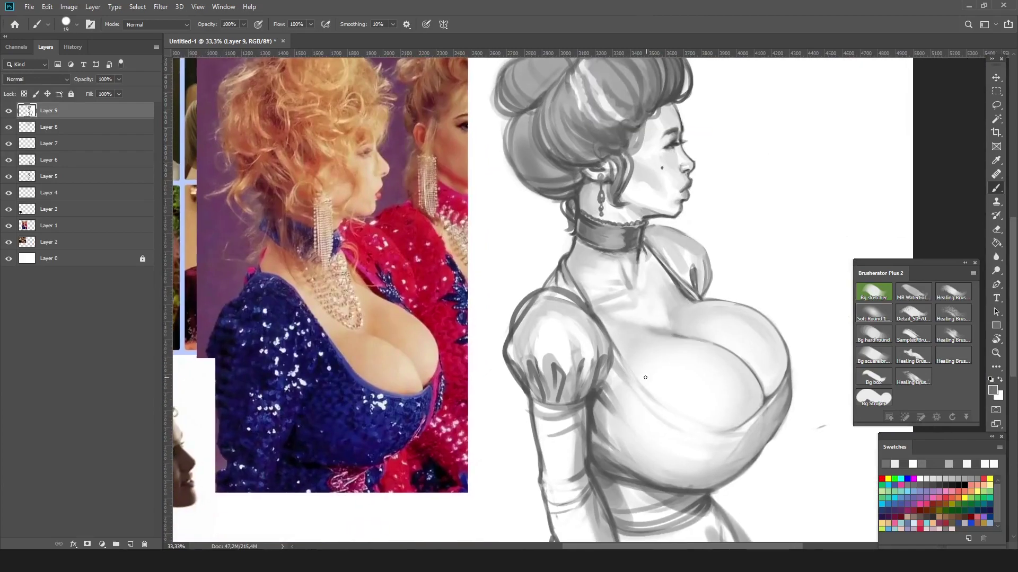
scroll(665, 470, down, 2)
key(ctrl+shift+alt+n)
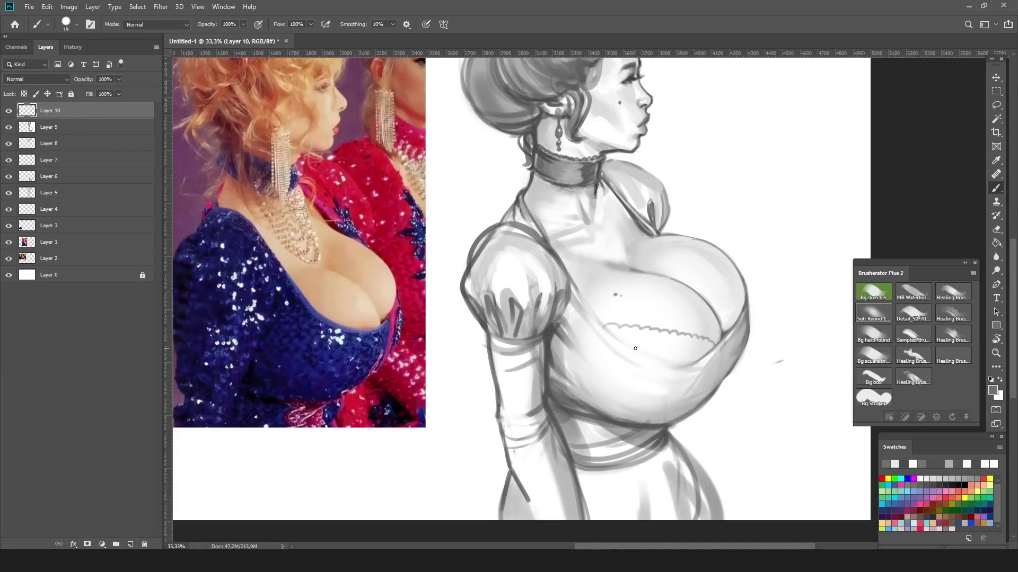
key(ctrl+z)
key(ctrl+z)
key(e)
Add another layer, flip the canvas and draw the neckline edge across the near side of the bust with a 19 px brush.
key(ctrl+shift+alt+n)
key(ctrl+shift+h)
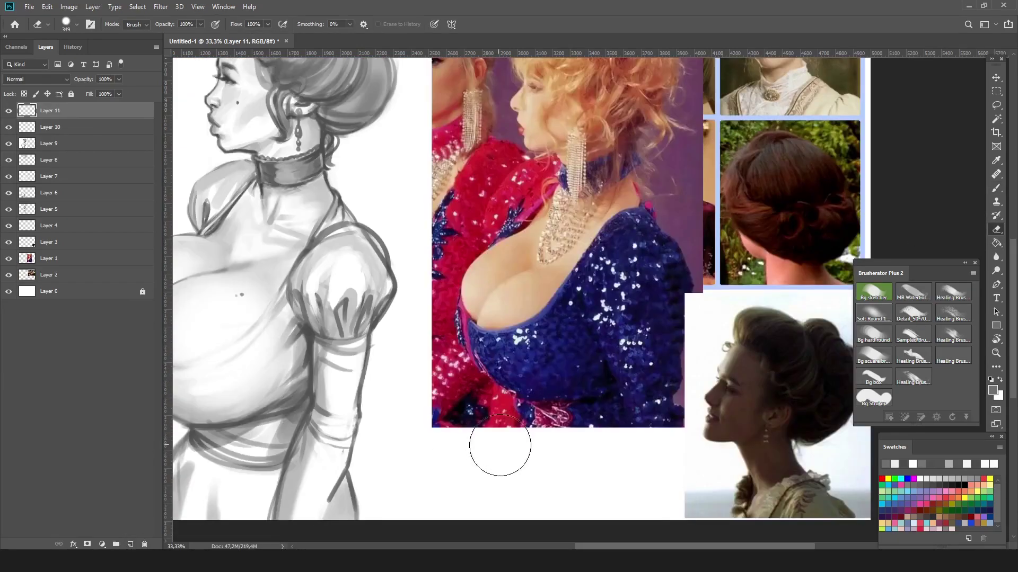
scroll(495, 443, left, 3)
key(b)
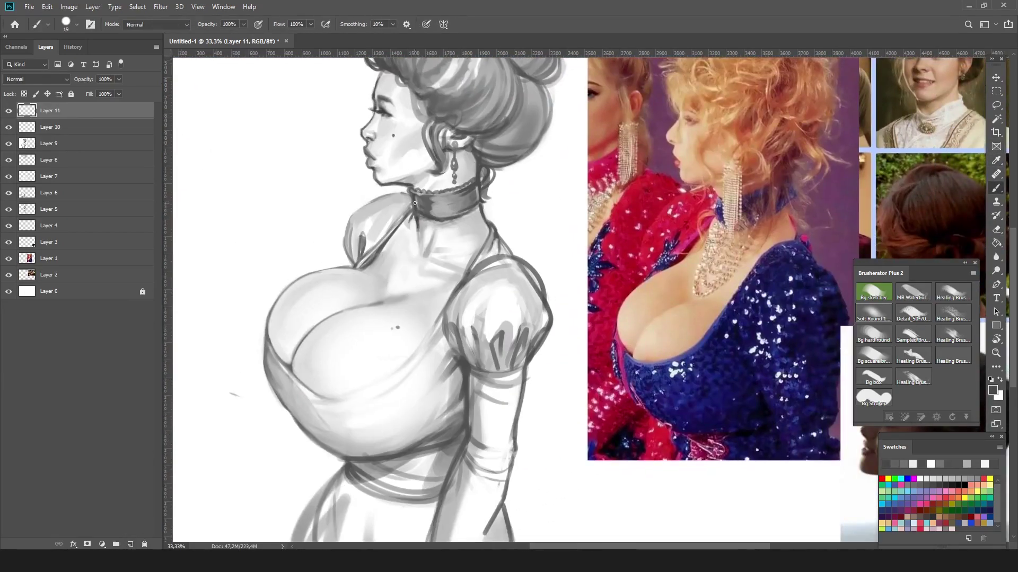
scroll(519, 363, left, 3)
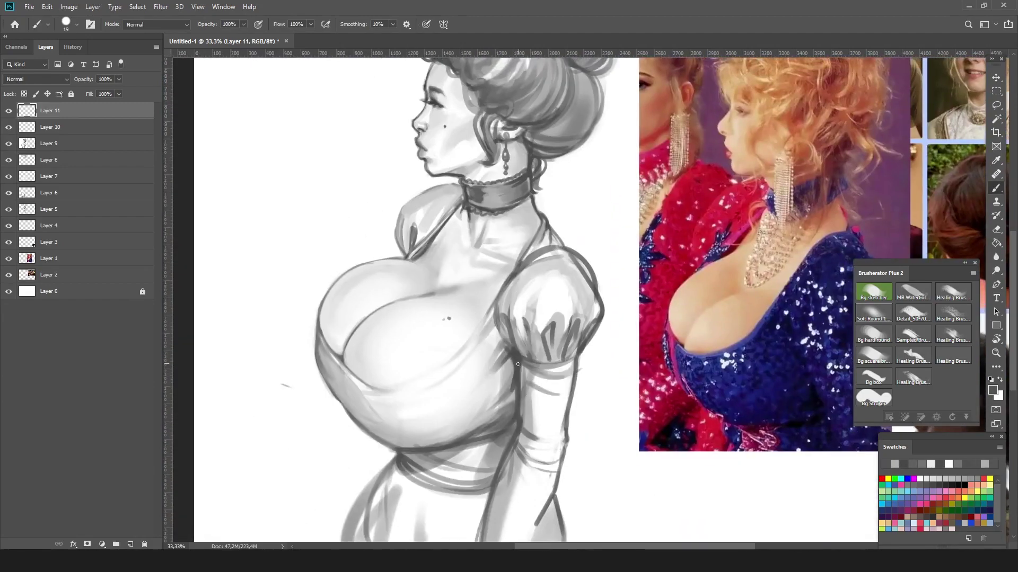
scroll(566, 366, down, 2)
scroll(461, 416, up, 3)
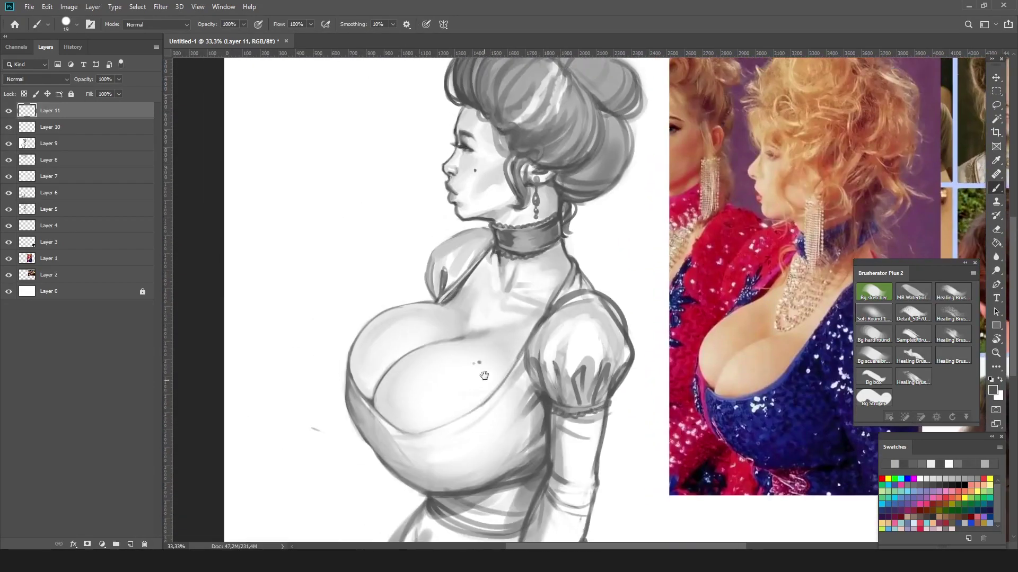
scroll(513, 265, left, 1)
Retouch the jaw and face profile with a sampled grey and a smaller brush.
alt+click(513, 265)
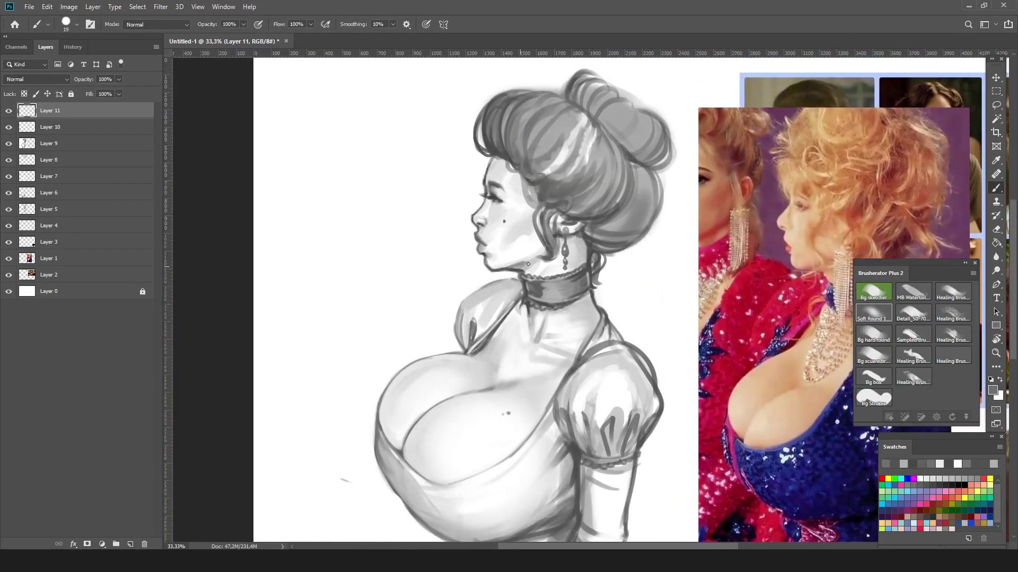
key(bracketleft)
key(bracketleft)
key(bracketleft)
key(bracketleft)
click(479, 237)
Flip the canvas and clean up the far bust's upper contour beside the sleeve with sampled greys and white, using 25 and 49 px brushes.
key(ctrl+shift+h)
scroll(583, 297, right, 2)
key(bracketleft)
key(bracketleft)
drag(755, 293, 564, 279)
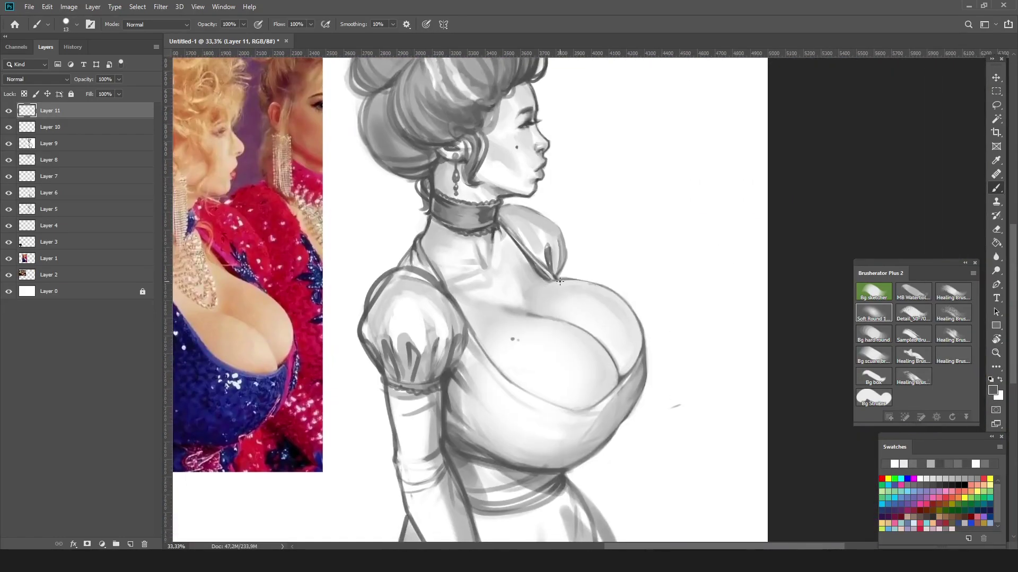
alt+click(557, 284)
key(bracketright)
key(bracketright)
alt+click(610, 270)
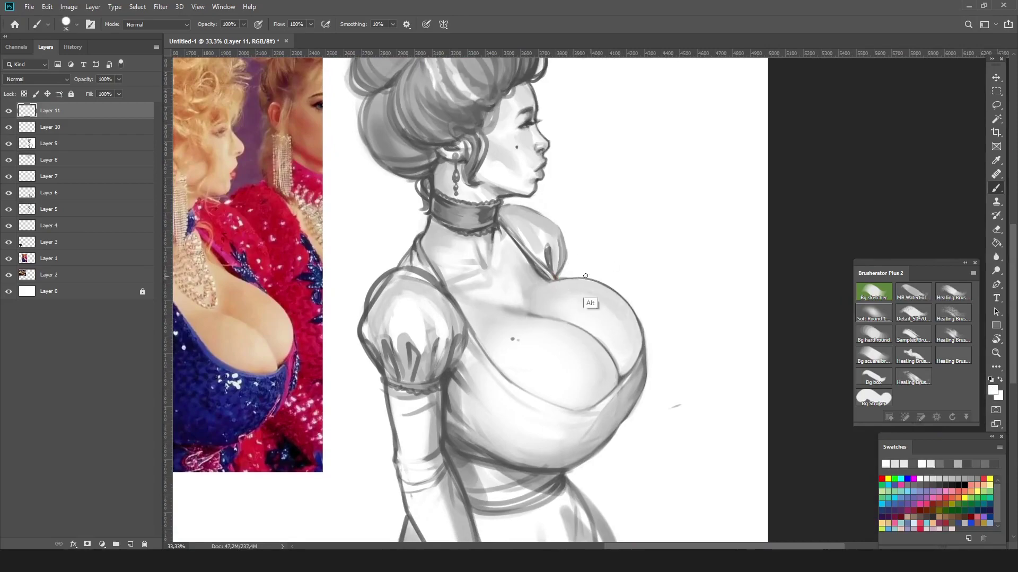
drag(619, 298, 619, 297)
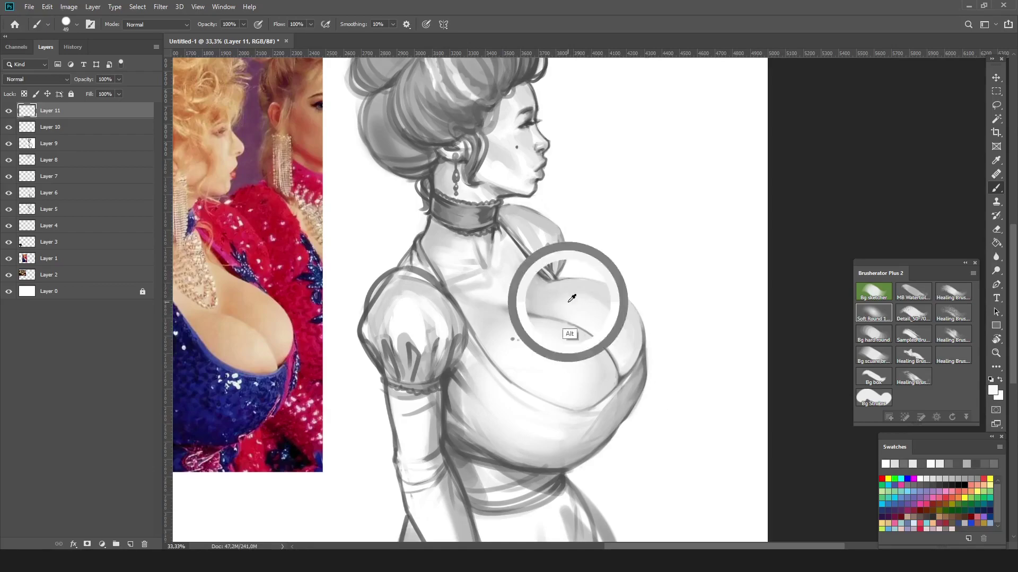
mouse_move(559, 336)
mouse_down()
mouse_move(672, 268)
mouse_move(718, 354)
mouse_up()
Flip the canvas and draw a scalloped lace trim along the far part of the neckline with 25 and 19 px brushes.
key(ctrl+shift+h)
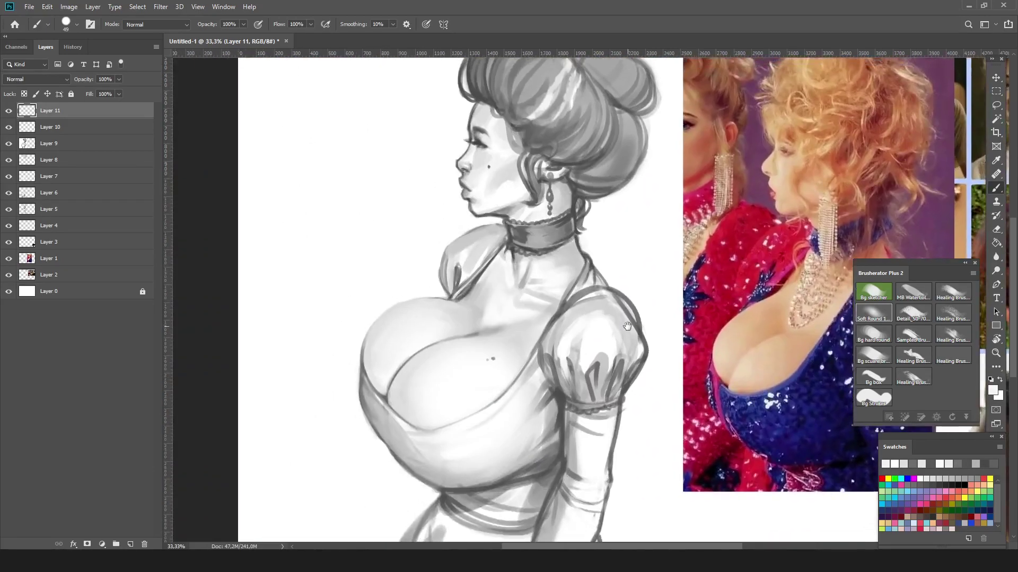
key(bracketleft)
key(bracketleft)
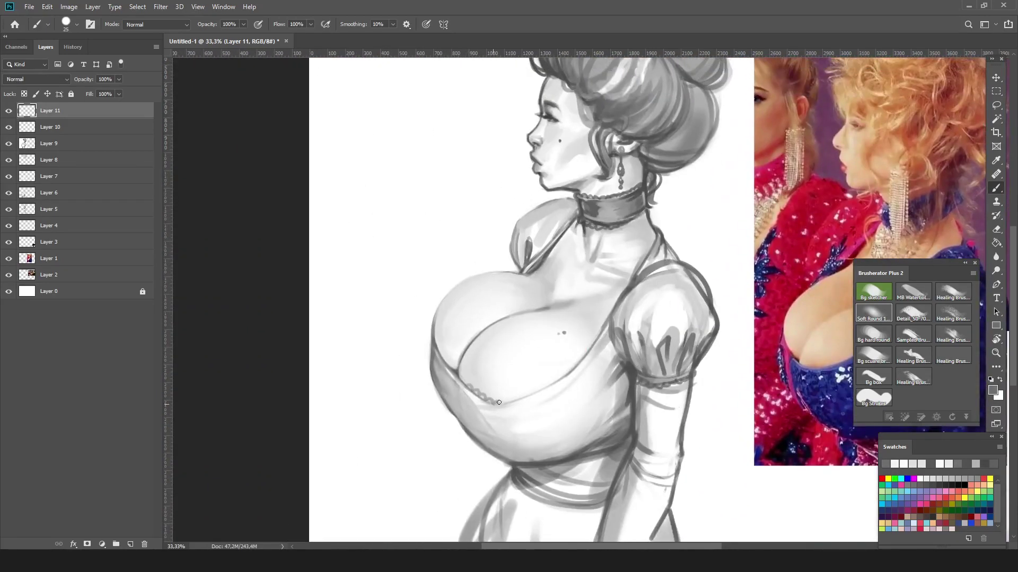
alt+click(433, 332)
key(bracketright)
key(bracketright)
key(bracketright)
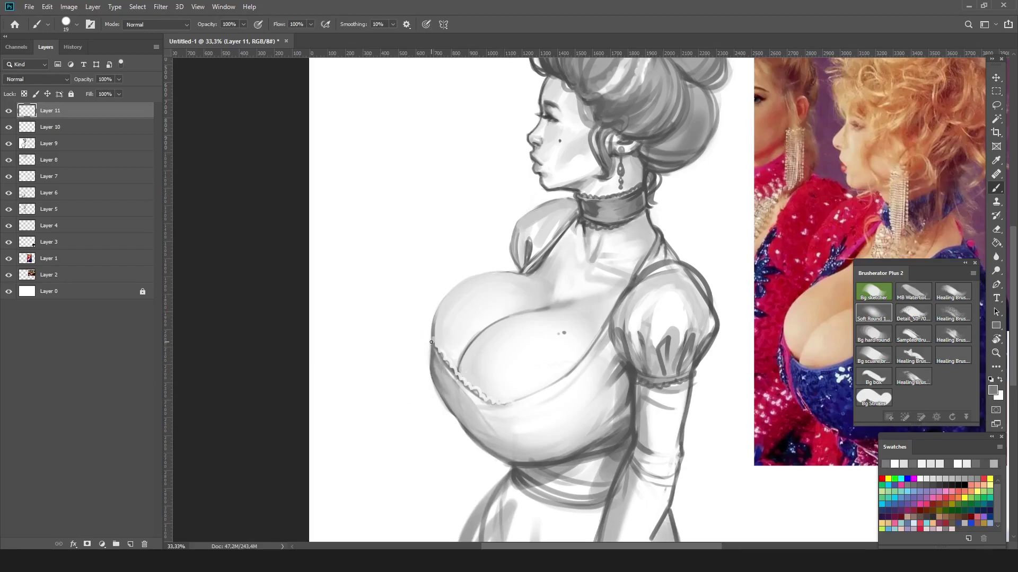
Refine the lip contour in close-up at 66.7% using a very small brush with sampled light and dark tones.
drag(799, 343, 715, 292)
scroll(646, 239, up, 1)
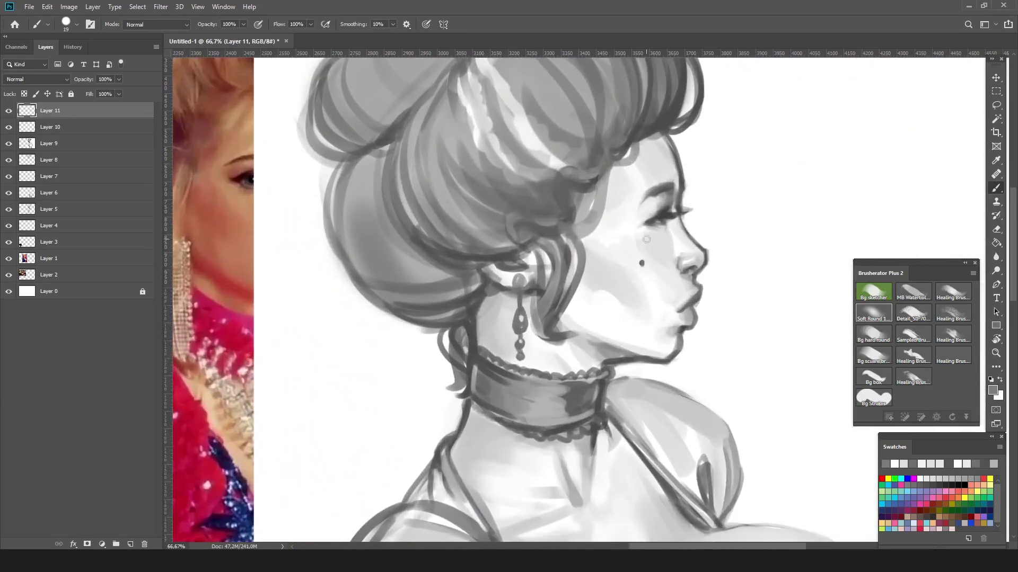
key(bracketleft)
key(bracketleft)
key(bracketleft)
key(bracketleft)
alt+click(699, 286)
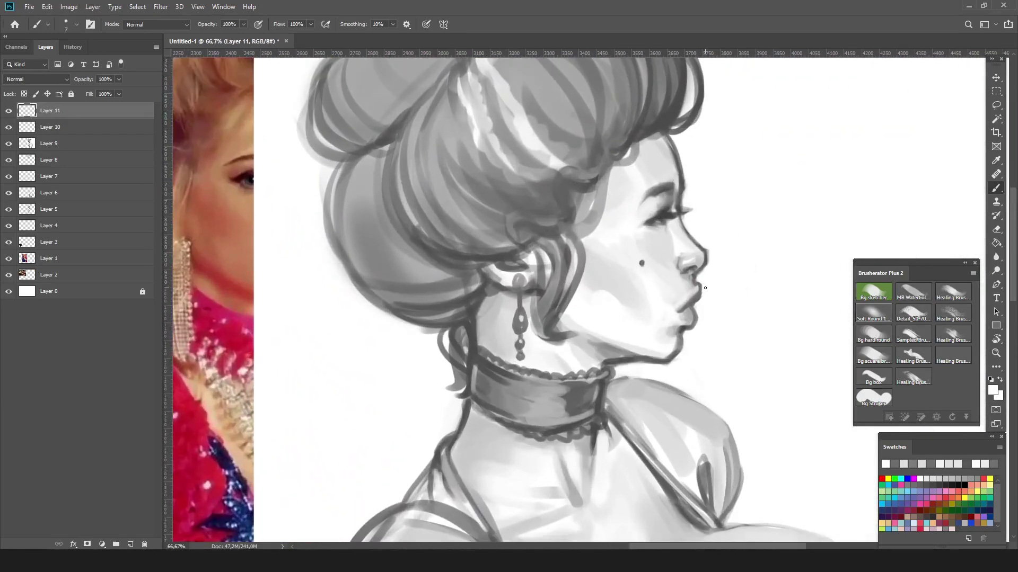
alt+click(693, 277)
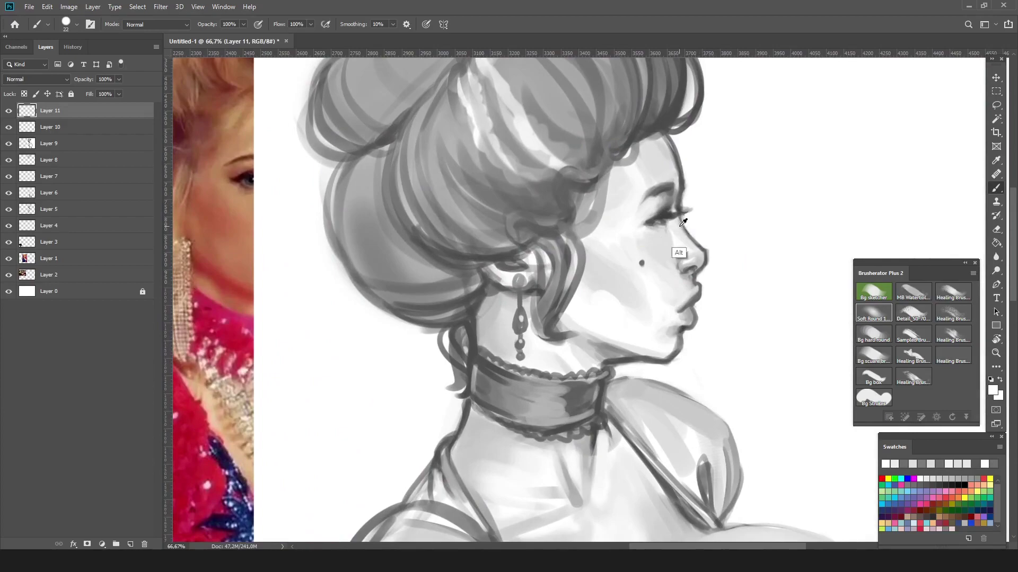
Retouch the area around the eye and cheek with sampled greys and a larger brush.
alt+click(655, 215)
key(bracketright)
key(bracketright)
key(bracketright)
scroll(657, 148, down, 1)
drag(657, 149, 426, 265)
alt+click(426, 265)
scroll(426, 264, up, 2)
Refine the eye and the bridge of the nose with sampled tones and a 10 px brush.
key(bracketleft)
key(bracketleft)
key(bracketleft)
scroll(556, 205, up, 1)
alt+click(557, 205)
alt+click(550, 189)
key(bracketleft)
key(bracketleft)
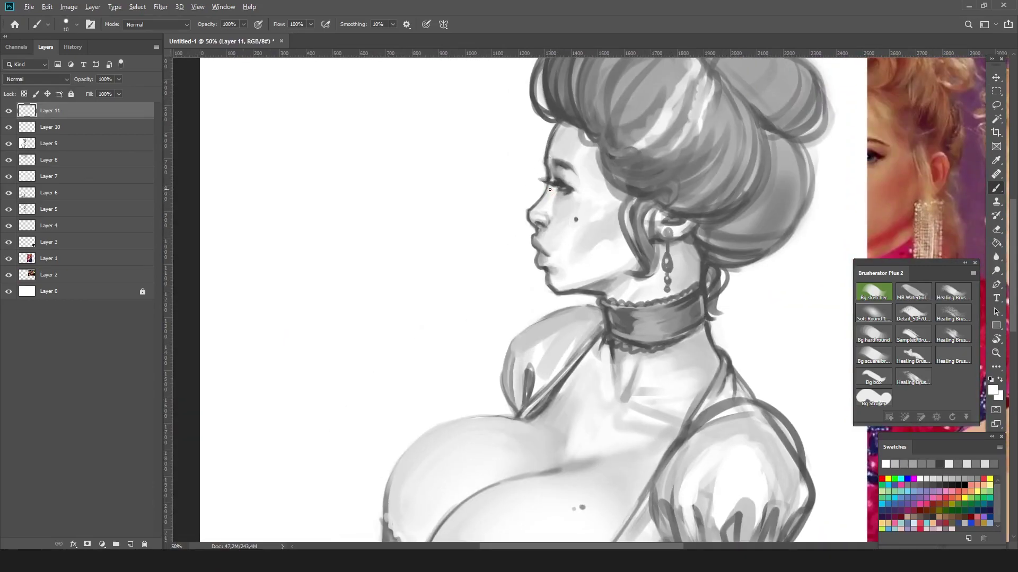
Redefine the nose, brow and lip contours with sampled greys and a 10 px brush, checking the profile in flipped view.
key(h)
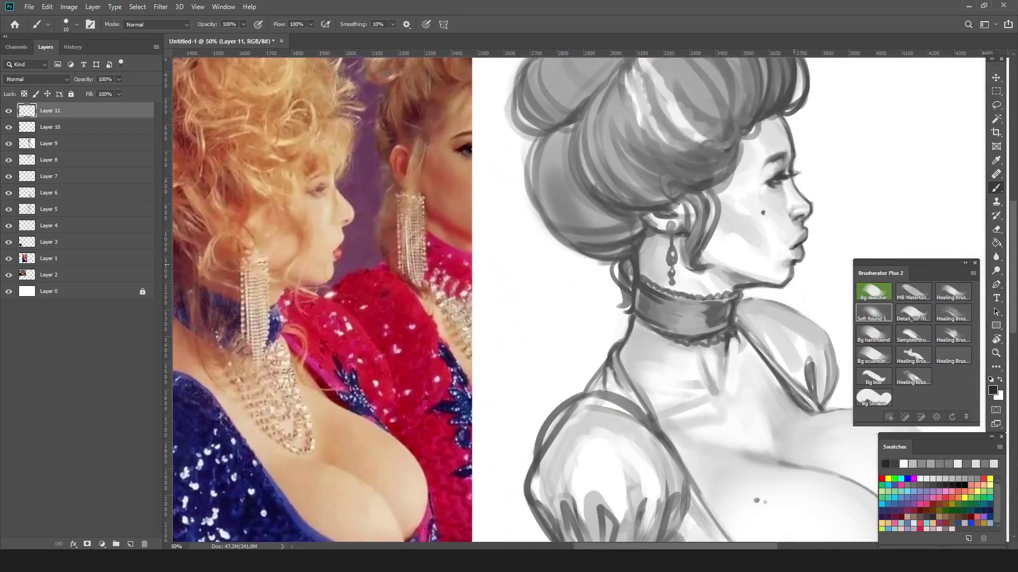
alt+click(802, 215)
alt+click(802, 216)
key(h)
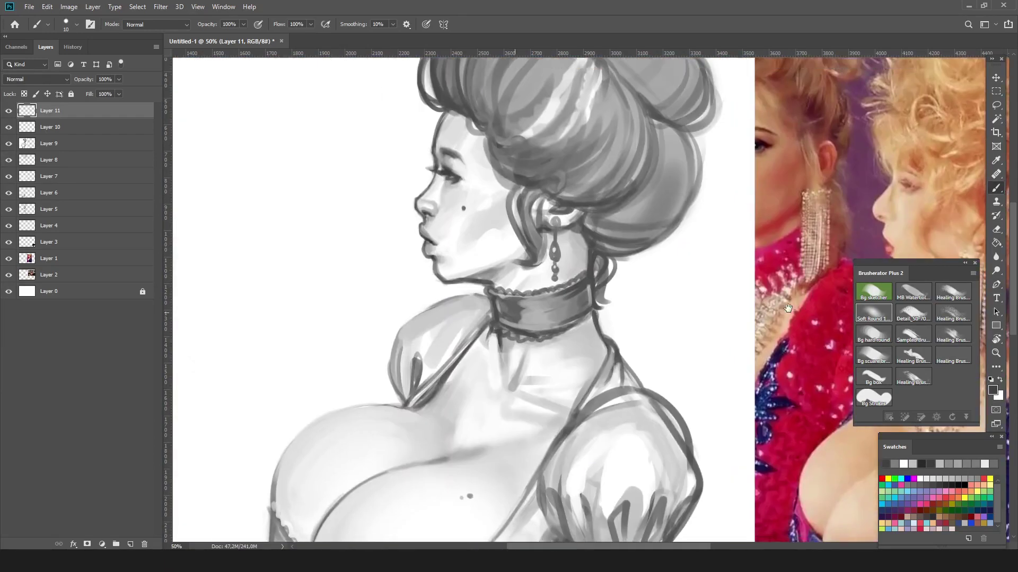
alt+click(435, 180)
alt+right_click(431, 158)
alt+click(431, 247)
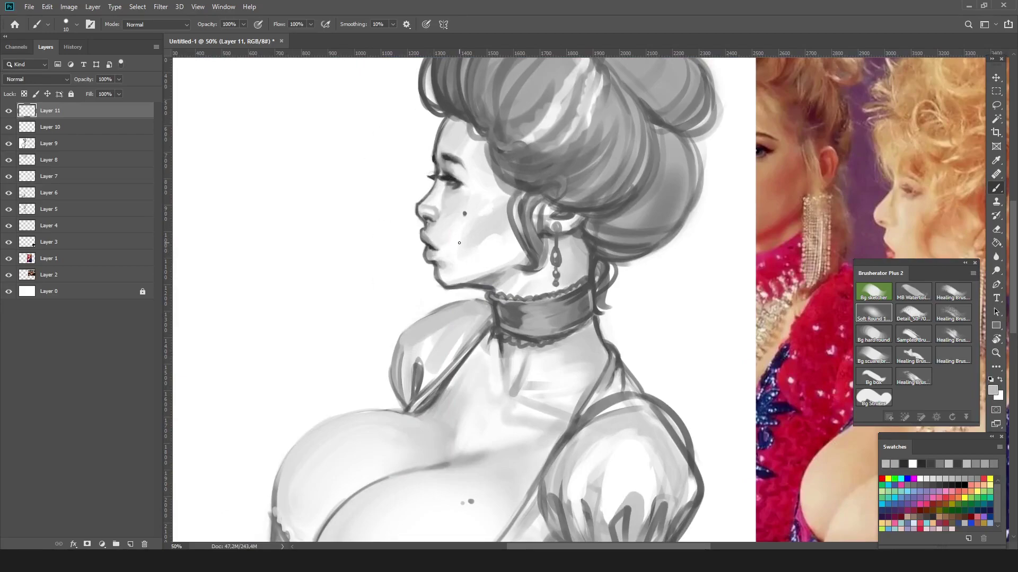
Flip the canvas, darken the hairline at the temple with a 22 px brush and smooth the lips, cheek and temple with sampled light greys.
key(h)
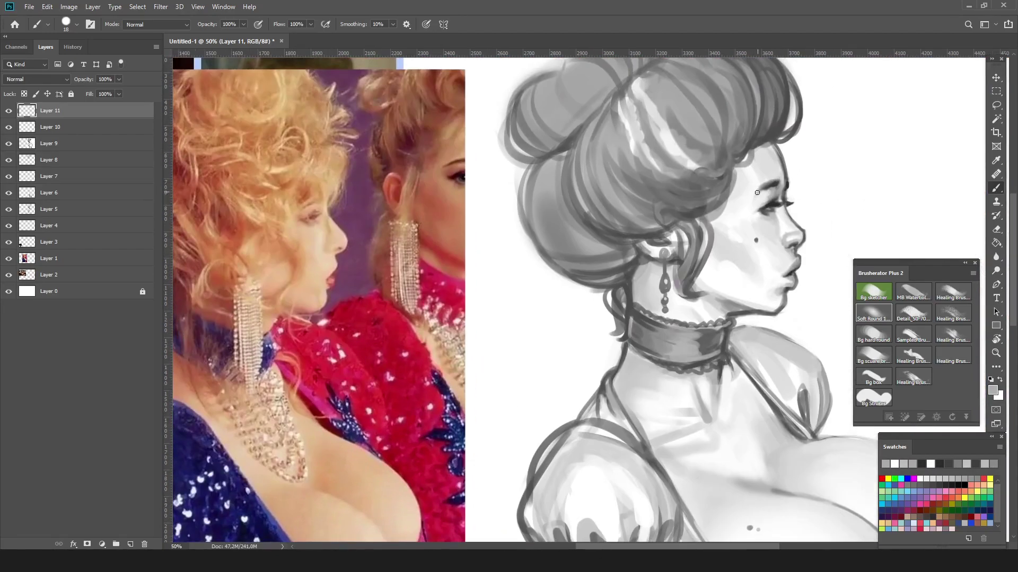
scroll(781, 224, up, 2)
alt+click(691, 205)
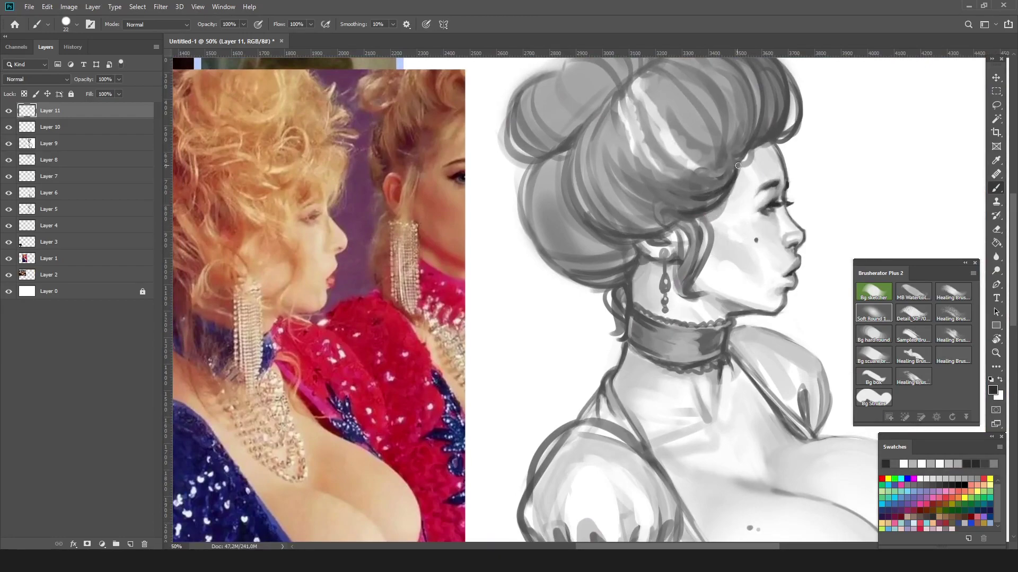
alt+click(782, 272)
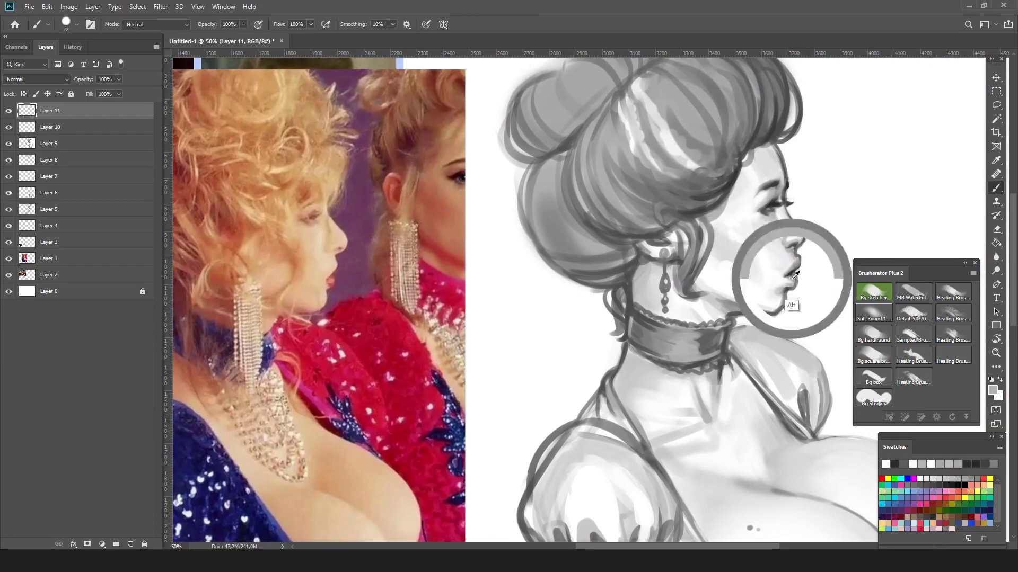
alt+click(791, 277)
alt+click(789, 285)
alt+click(767, 256)
alt+click(742, 223)
alt+click(752, 188)
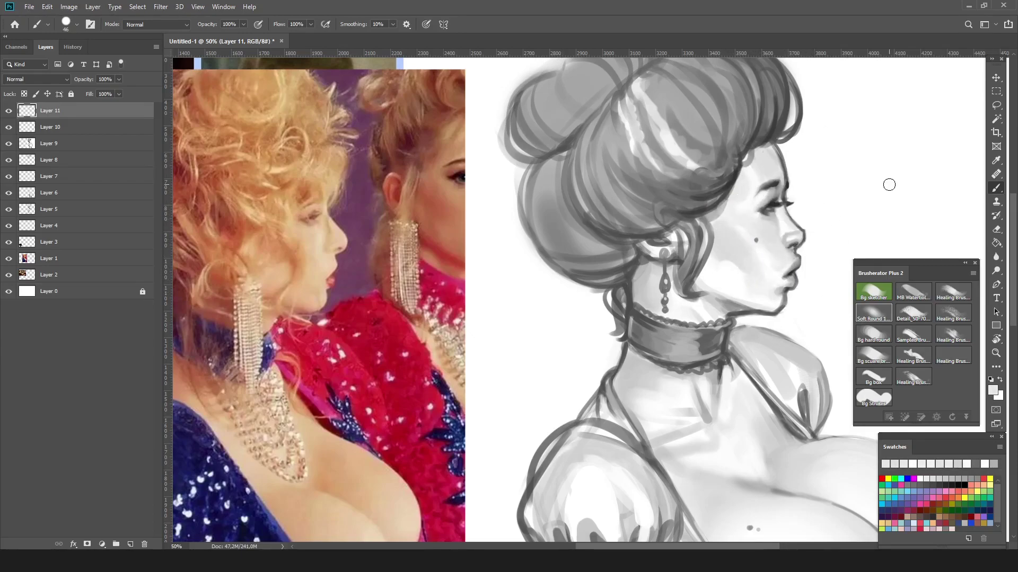
Flip the canvas, shade the hollow of the cheek with a large brush and strengthen the jawline in dark grey.
key(h)
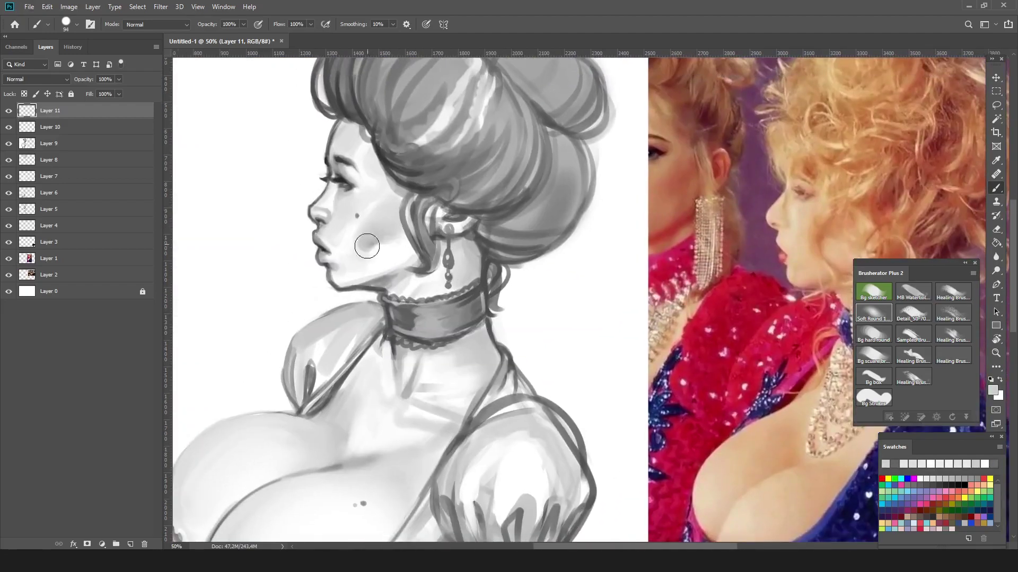
mouse_move(381, 237)
mouse_down()
mouse_move(536, 330)
mouse_move(532, 264)
mouse_up()
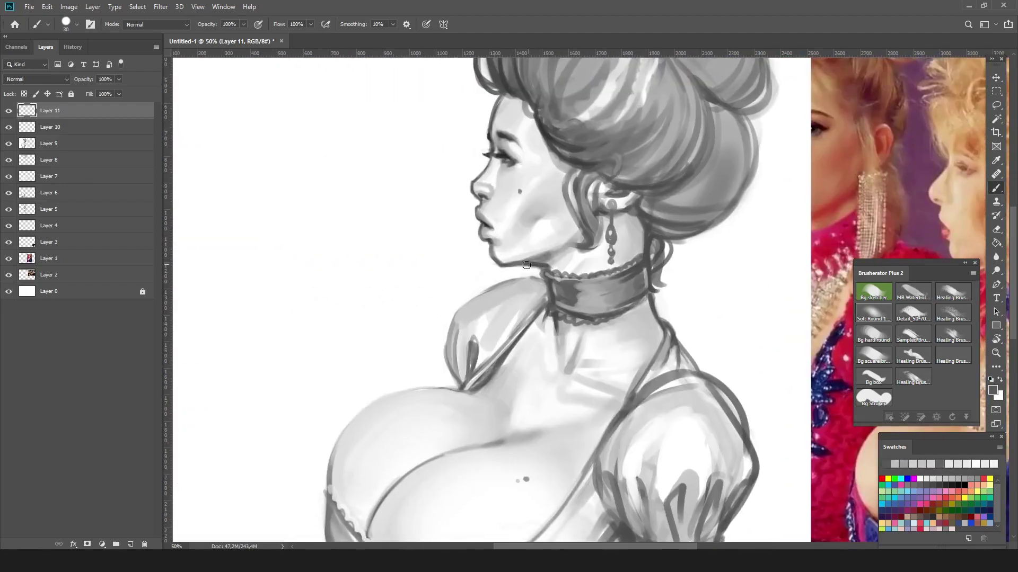
key(ctrl+minus)
Blend white highlights and light grey shading over the bust above the lace trim with 97 and 43 px brushes.
alt+click(299, 391)
drag(341, 382, 359, 382)
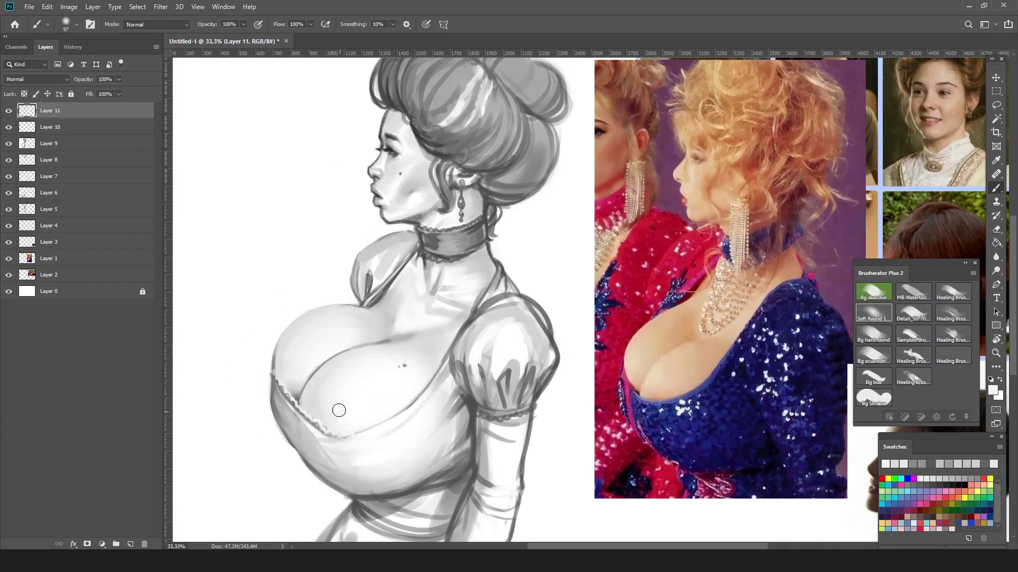
alt+click(305, 393)
drag(375, 354, 365, 353)
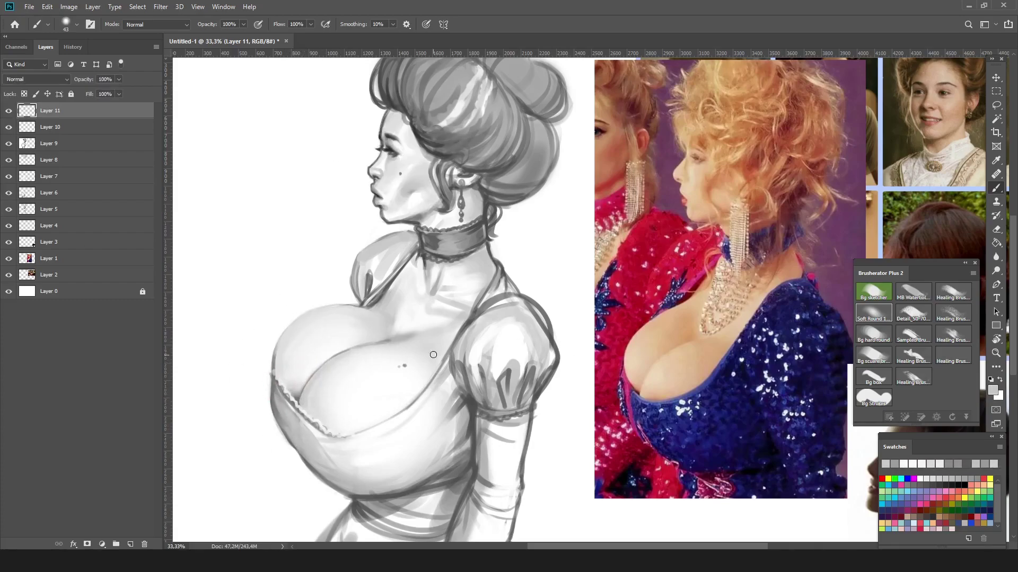
Flip the canvas and soften the shading and upper contour of the bust with sampled light greys.
key(h)
alt+click(564, 336)
mouse_move(564, 336)
mouse_down()
mouse_move(613, 386)
mouse_move(629, 336)
mouse_move(644, 349)
mouse_up()
alt+click(596, 354)
alt+click(629, 336)
alt+click(564, 318)
drag(563, 318, 659, 359)
mouse_move(541, 289)
mouse_down()
mouse_move(536, 336)
mouse_move(588, 260)
mouse_move(537, 265)
mouse_up()
alt+click(556, 276)
alt+click(561, 286)
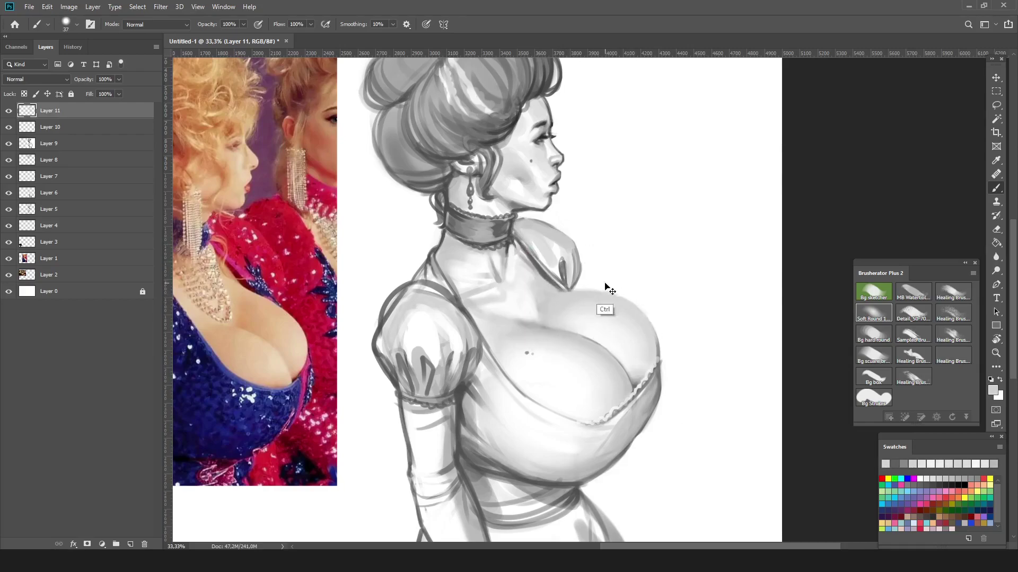
Flip and rotate the canvas, and blend soft grey shading over the upper chest and between the breasts with a large soft brush.
key(h)
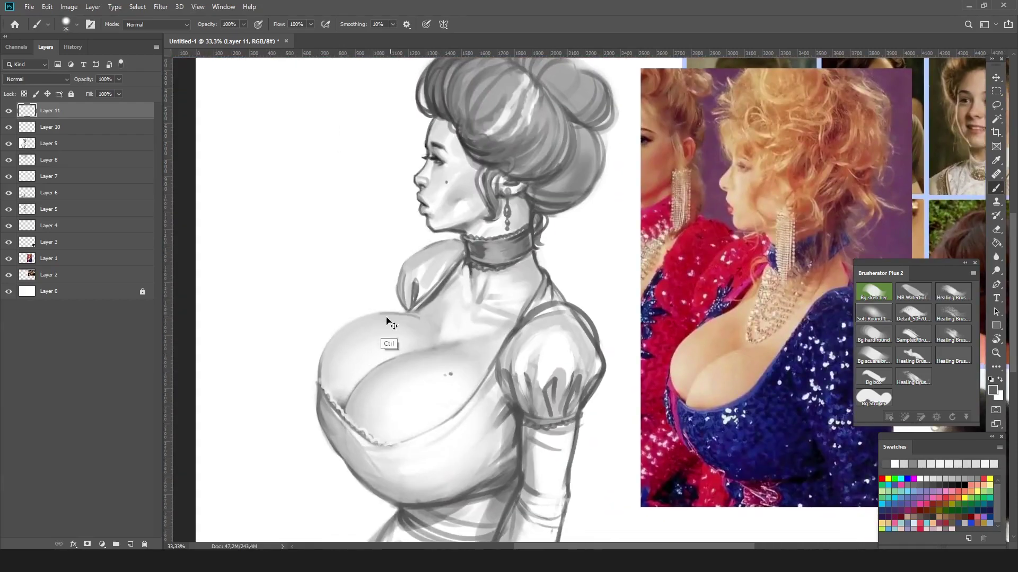
key(r)
mouse_move(854, 407)
mouse_down()
mouse_move(536, 409)
mouse_move(551, 409)
mouse_up()
alt+click(536, 408)
drag(536, 375, 534, 399)
alt+click(537, 366)
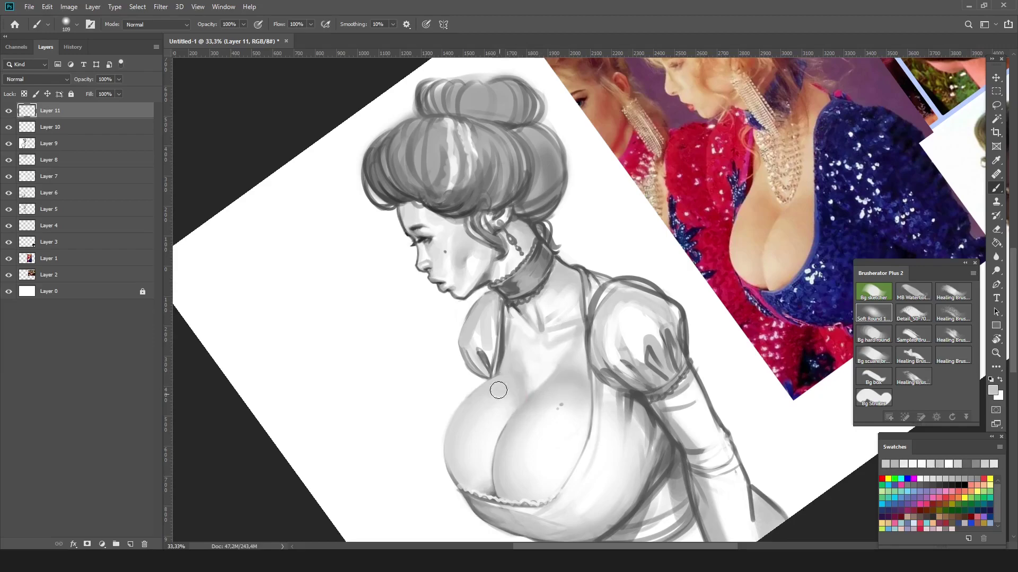
alt+click(512, 421)
drag(545, 379, 551, 380)
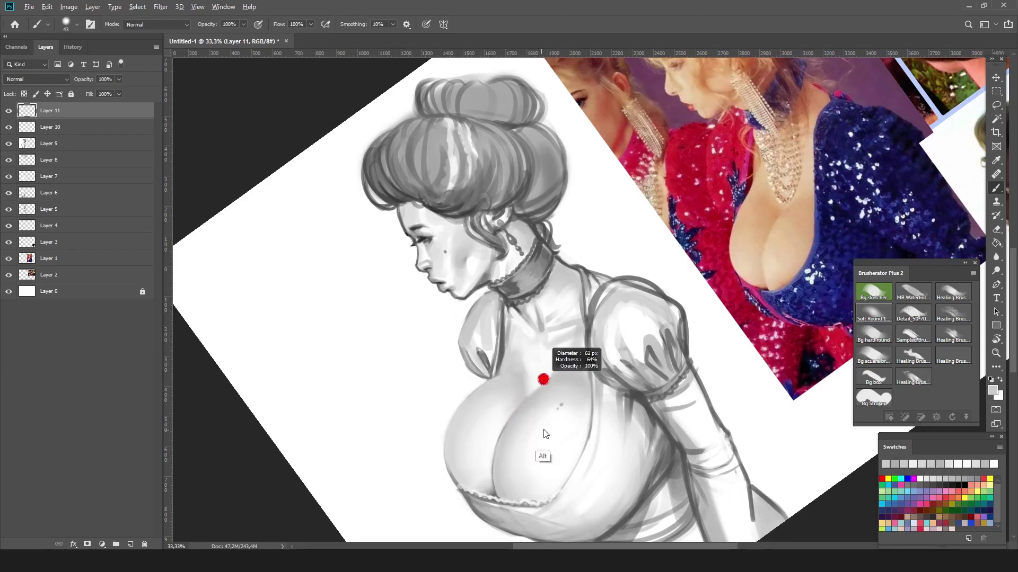
Shade the neck and collarbone area beneath the choker with sampled dark and mid greys.
alt+click(508, 315)
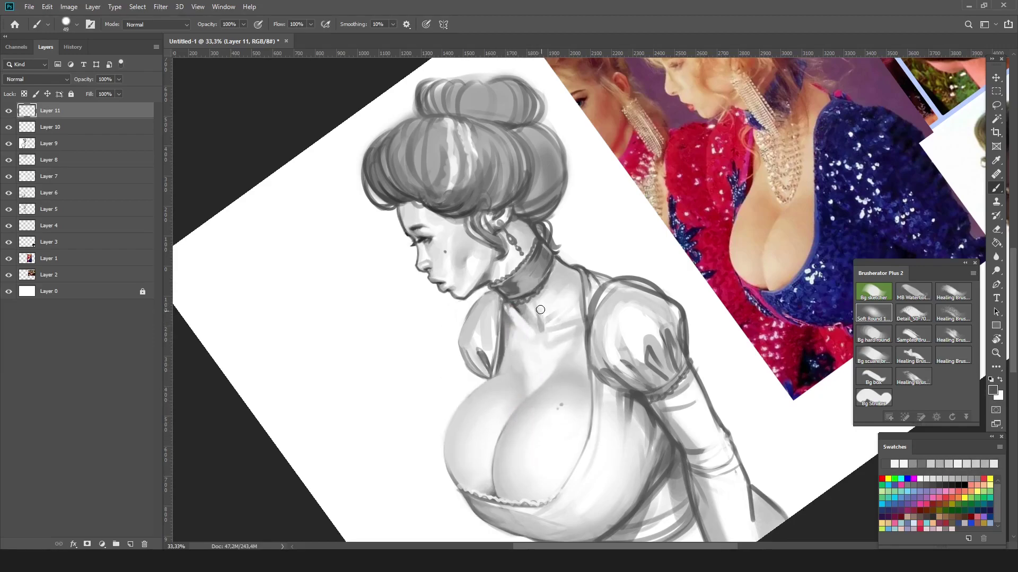
alt+click(563, 291)
key(Escape)
alt+click(512, 287)
alt+click(513, 287)
alt+click(515, 277)
alt+click(511, 265)
Lighten the skin beside the near neckline and shoulder with a 37 px brush and restore the upright canvas view.
key(bracketleft)
key(bracketleft)
key(bracketleft)
alt+click(572, 310)
alt+click(556, 360)
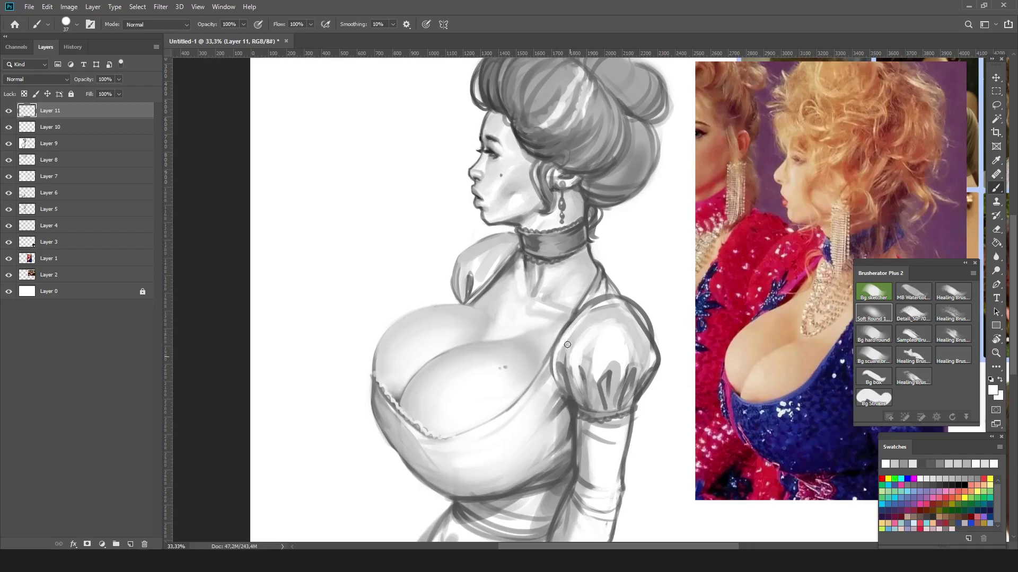
scroll(555, 355, down, 3)
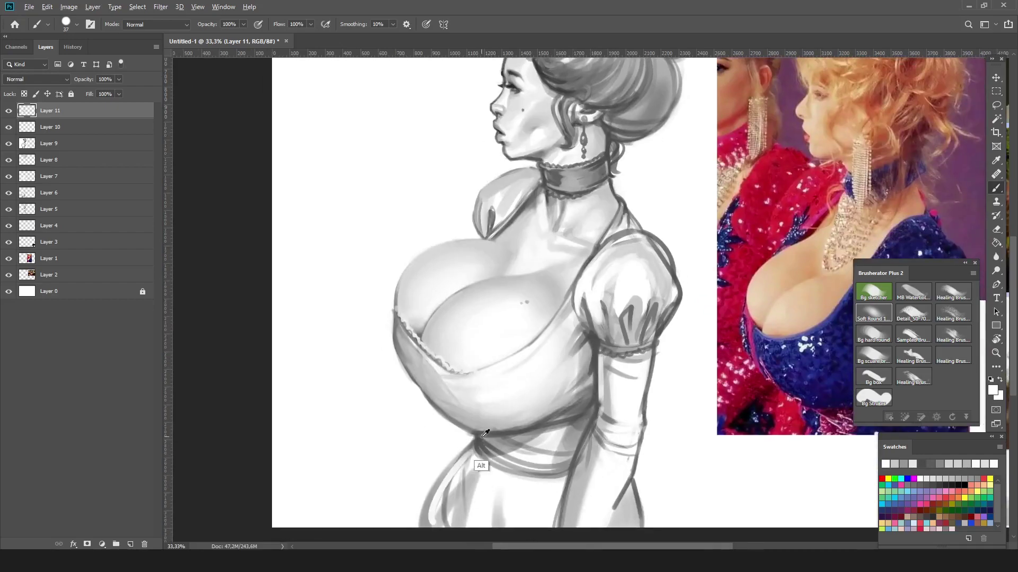
Refine the shading along the far edge of the bust and the cleavage near the neckline with sampled greys.
alt+click(402, 330)
alt+click(395, 339)
alt+click(401, 289)
alt+click(403, 299)
alt+click(403, 305)
alt+click(428, 335)
alt+click(439, 313)
alt+click(464, 321)
Flip the canvas and shade the lace trim and outer edge of the bodice with a 31 px brush and sampled greys.
key(ctrl+shift+h)
drag(638, 393, 669, 381)
alt+click(662, 419)
drag(663, 419, 665, 378)
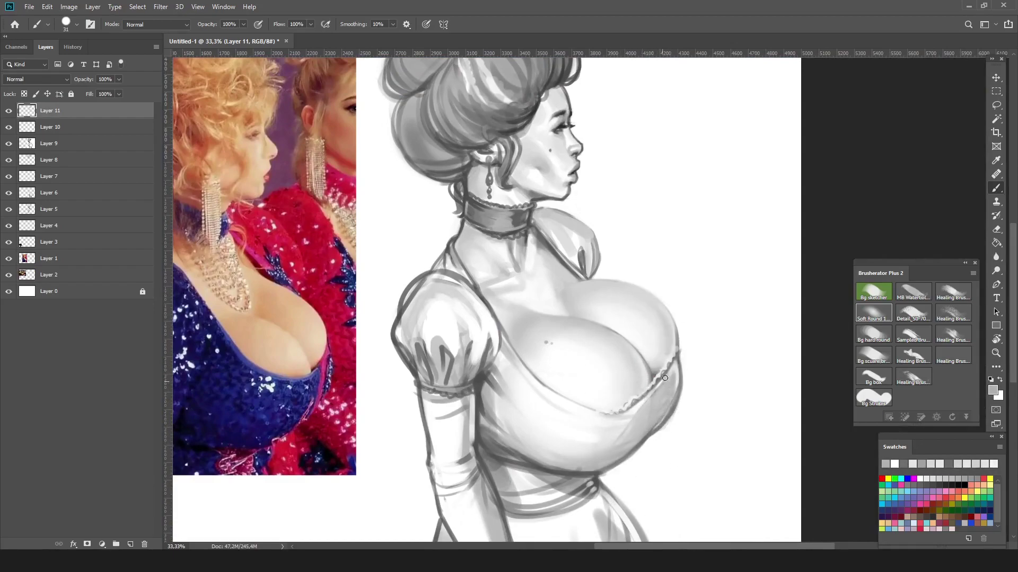
alt+click(647, 434)
drag(647, 435, 677, 365)
Blend the lower bodice and the area along the lace neckline with sampled light and mid greys.
alt+click(628, 459)
drag(629, 459, 612, 448)
alt+click(593, 430)
alt+click(653, 429)
drag(617, 410, 652, 397)
alt+click(608, 427)
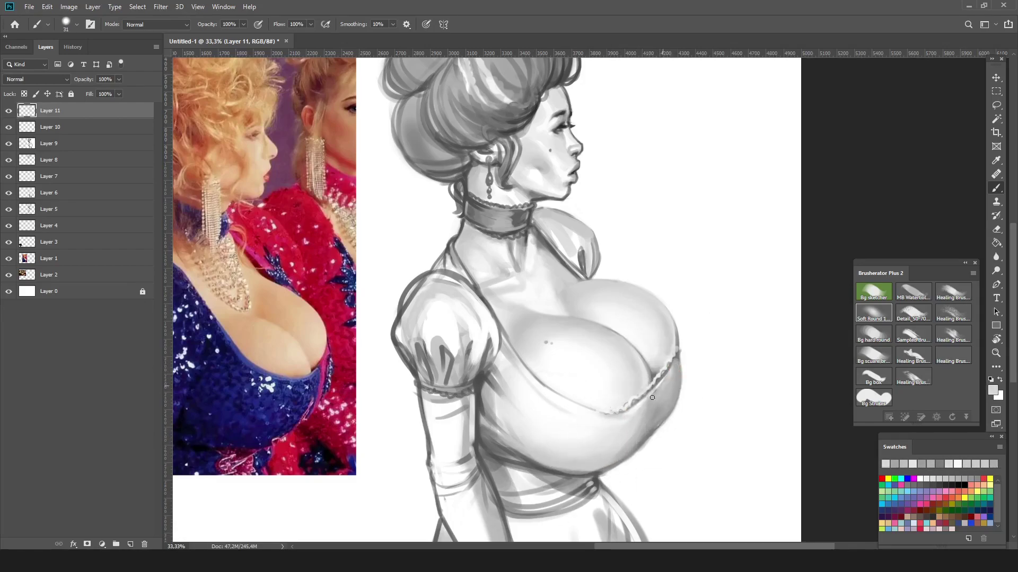
alt+click(675, 377)
Add a new layer and darken the accents of the facial features with a small soft brush, checking the figure mirrored.
key(h)
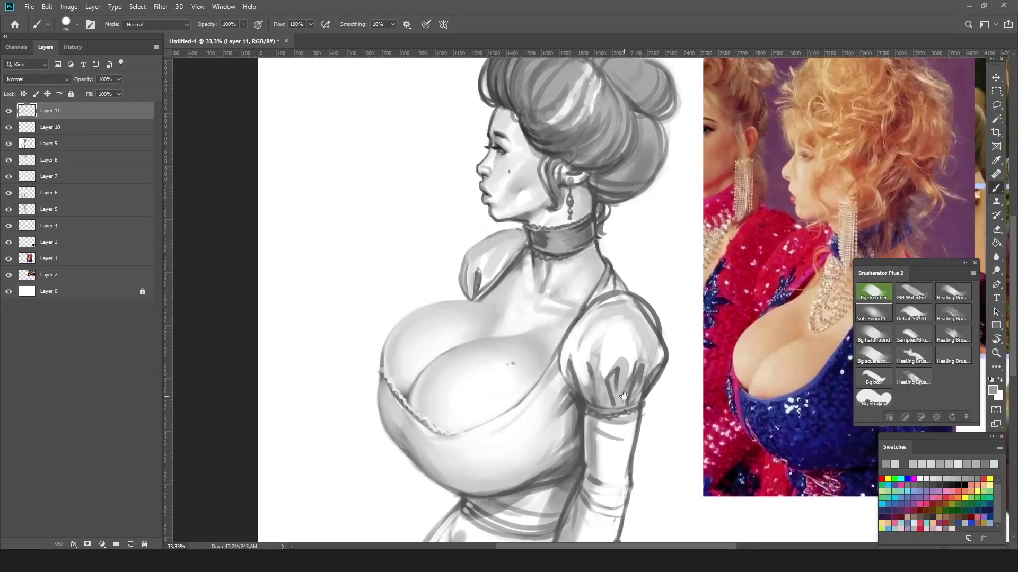
scroll(513, 264, up, 5)
scroll(516, 359, down, 2)
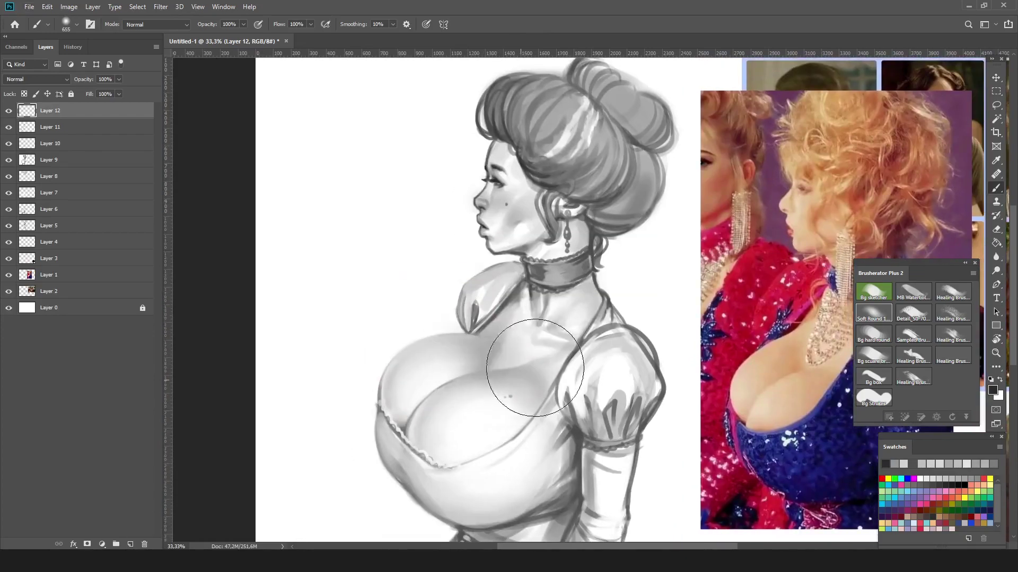
scroll(518, 382, down, 4)
scroll(530, 265, up, 3)
key(h)
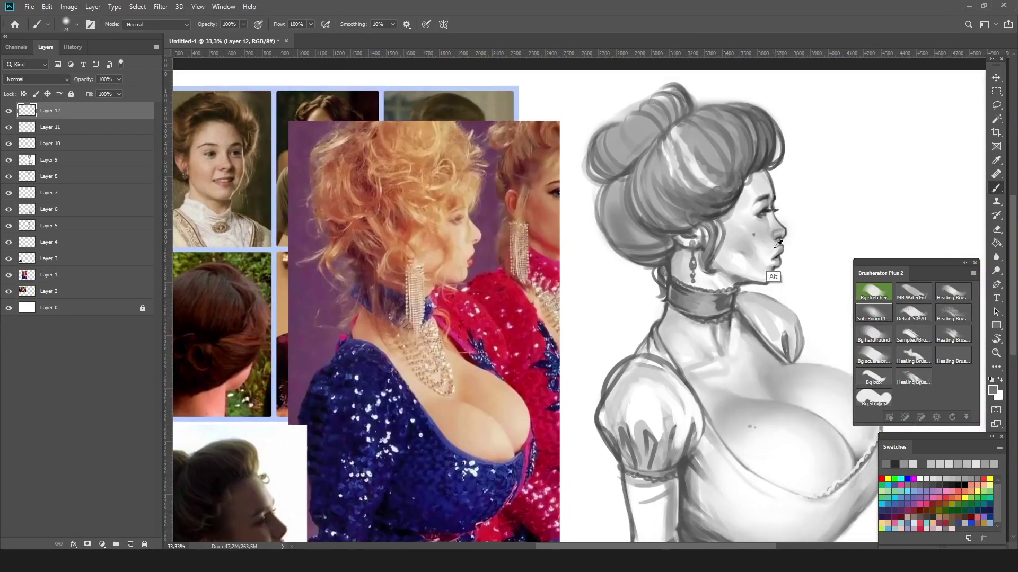
scroll(777, 254, right, 2)
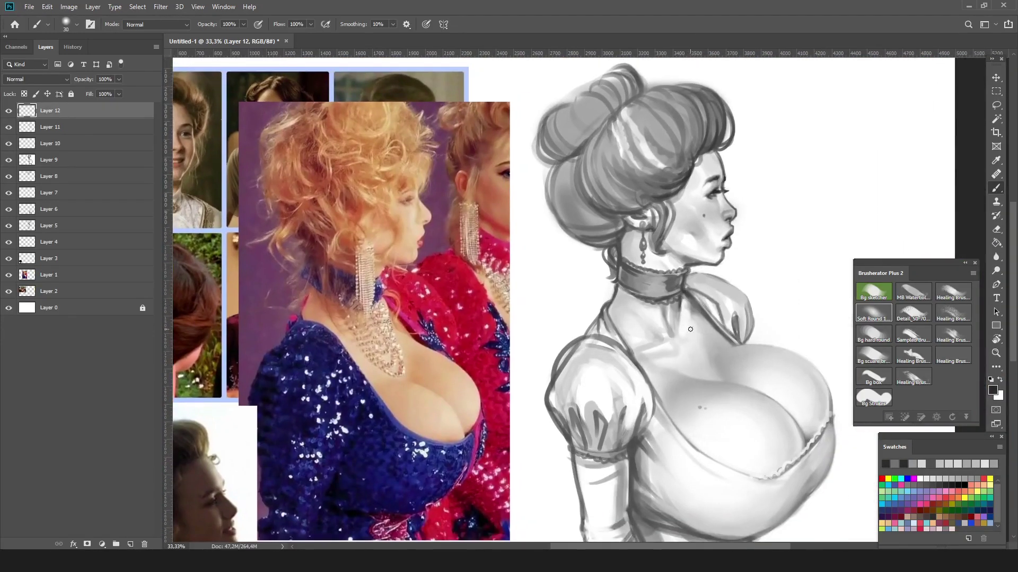
Clean up the near sleeve's outline and the underside of the bust with white and sampled greys.
key(x)
scroll(663, 340, down, 2)
scroll(628, 368, left, 3)
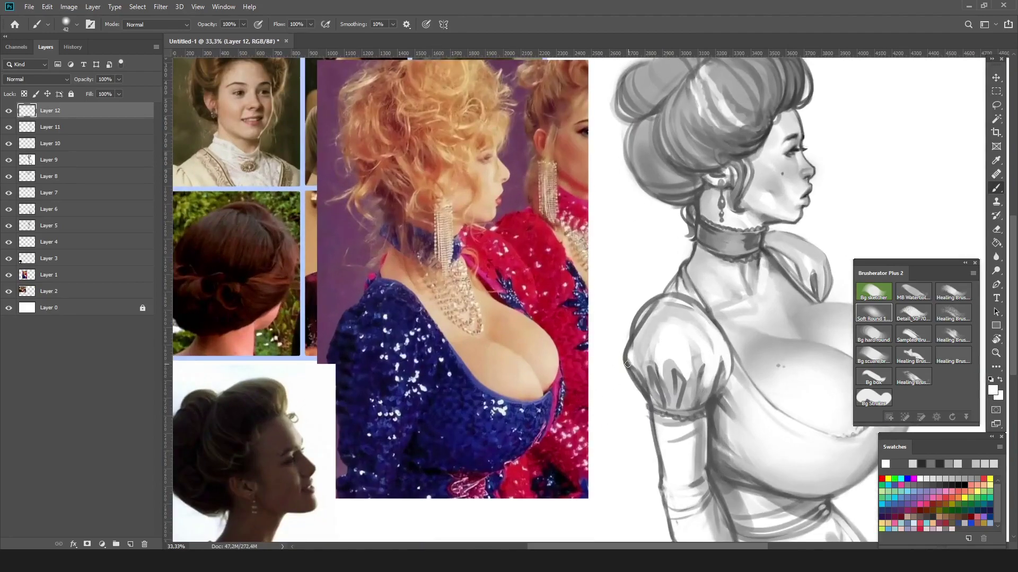
key(ctrl+minus)
alt+click(658, 413)
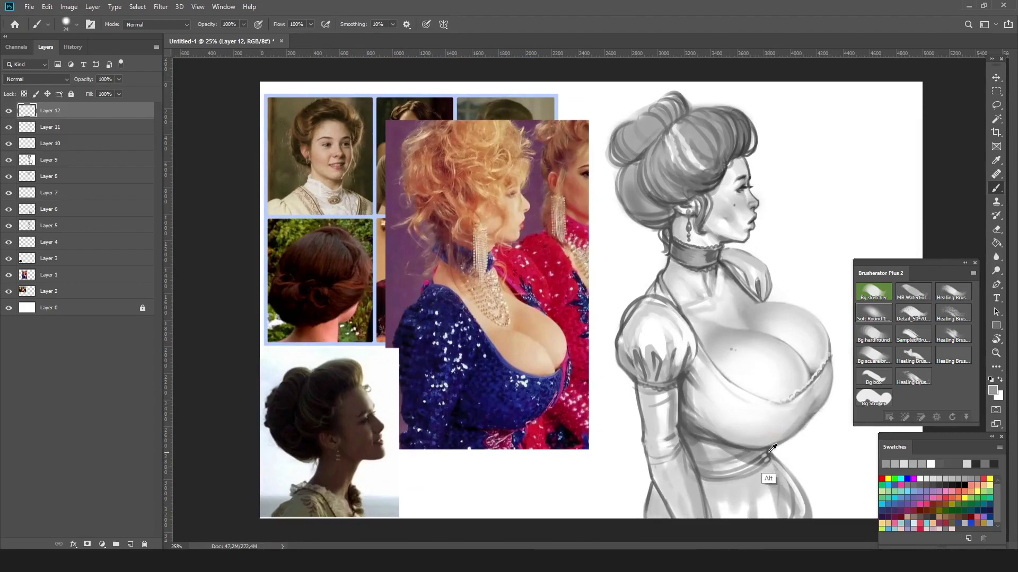
drag(771, 449, 817, 418)
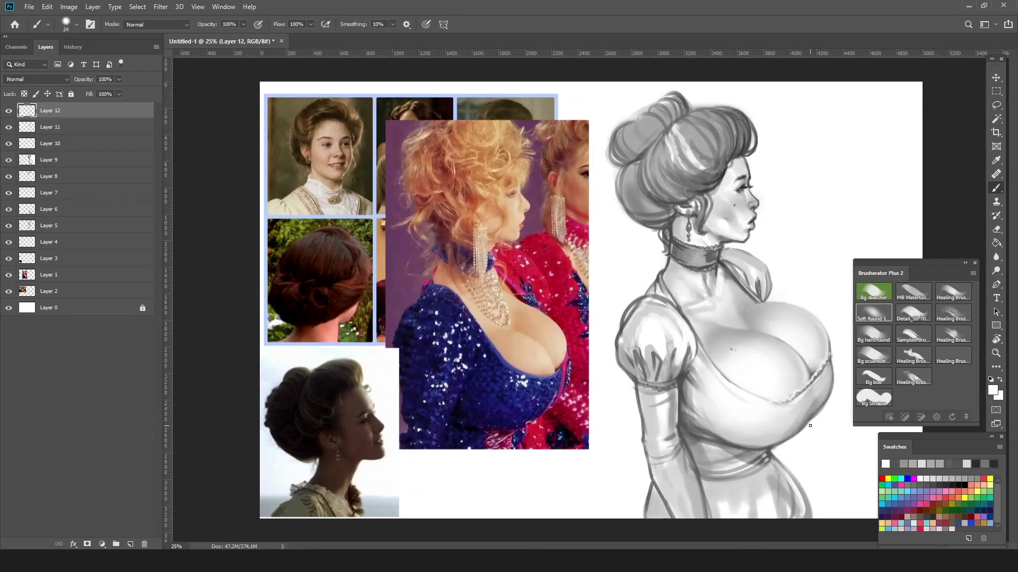
alt+click(775, 443)
Rotate the canvas, darken the bun and updo with soft shading, and return to an upright, mirrored view.
key(r)
drag(995, 188, 995, 208)
key(b)
mouse_move(652, 228)
mouse_down()
mouse_move(742, 175)
mouse_move(706, 189)
mouse_up()
alt+click(725, 165)
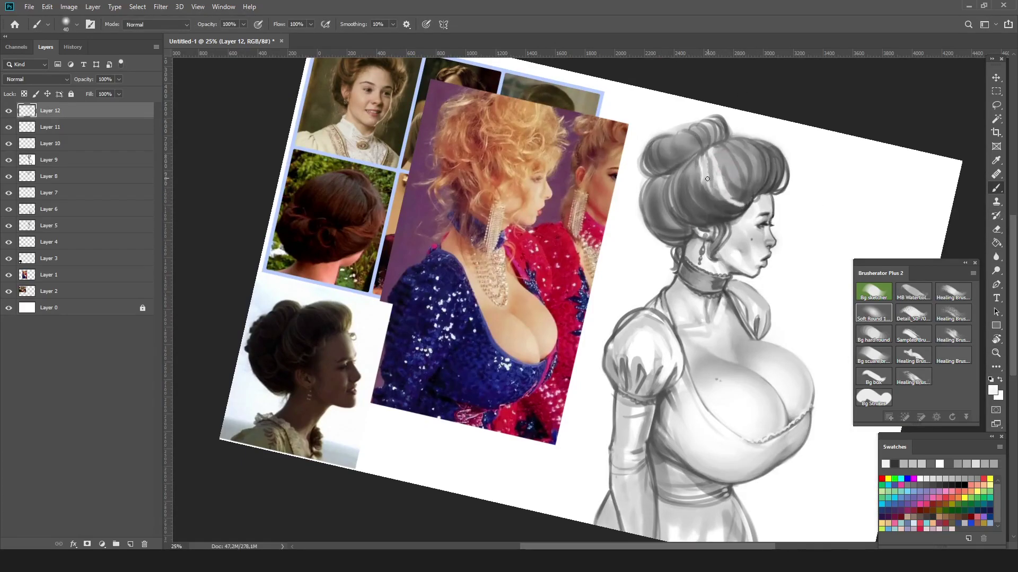
key(r)
drag(795, 147, 997, 197)
key(ctrl+shift+h)
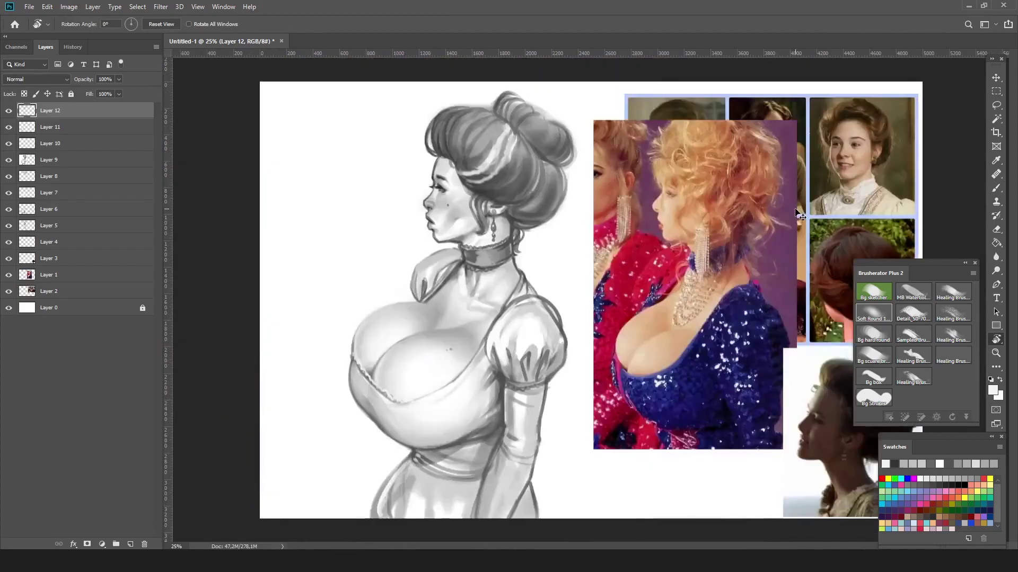
Refine the eye, eyebrow and facial contour with a 22 px brush in black, white and sampled greys.
key(ctrl+plus)
key(b)
key(x)
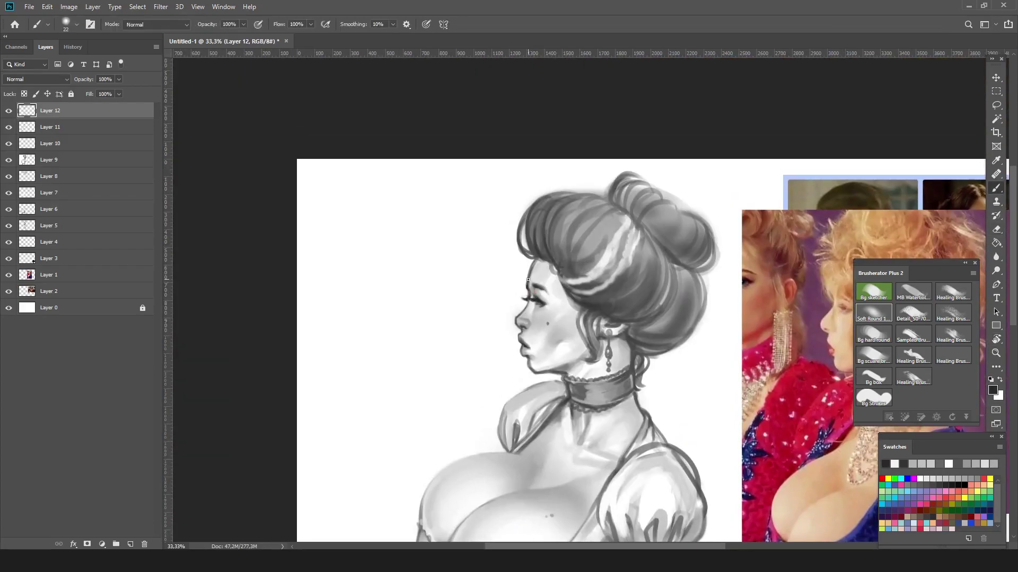
scroll(559, 313, down, 3)
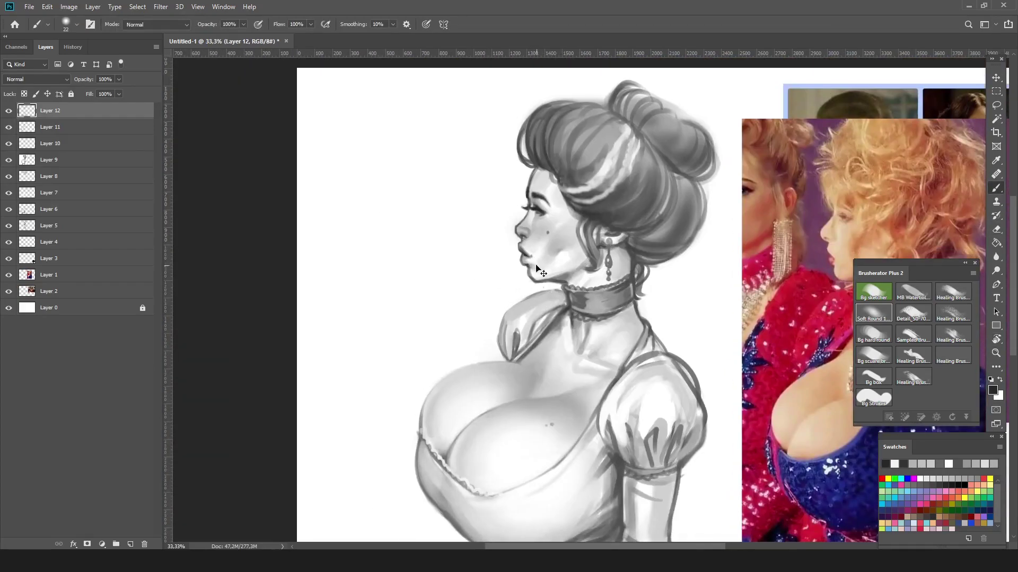
key(ctrl+shift+h)
key(ctrl+plus)
key(x)
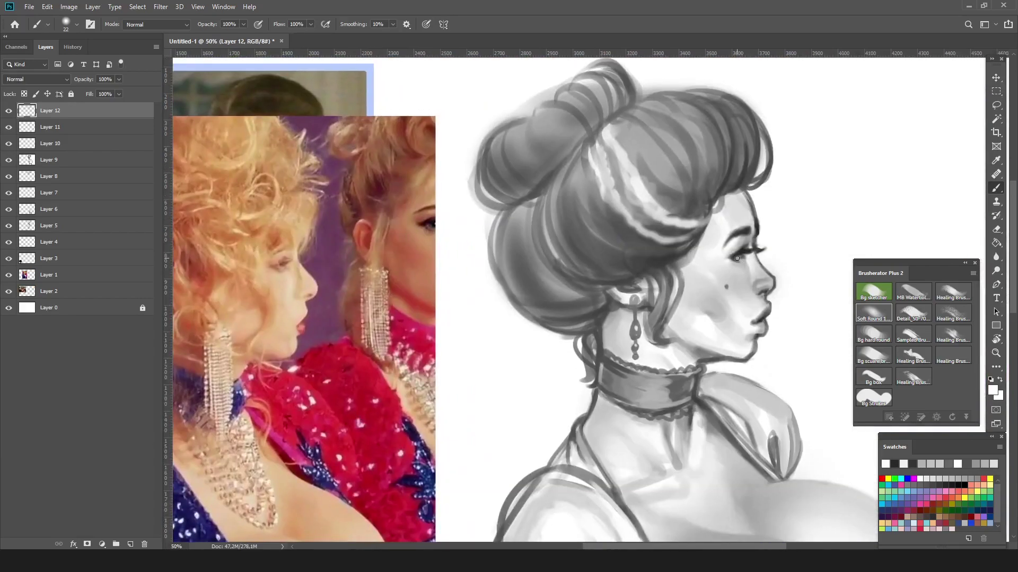
key(h)
drag(744, 266, 667, 240)
key(x)
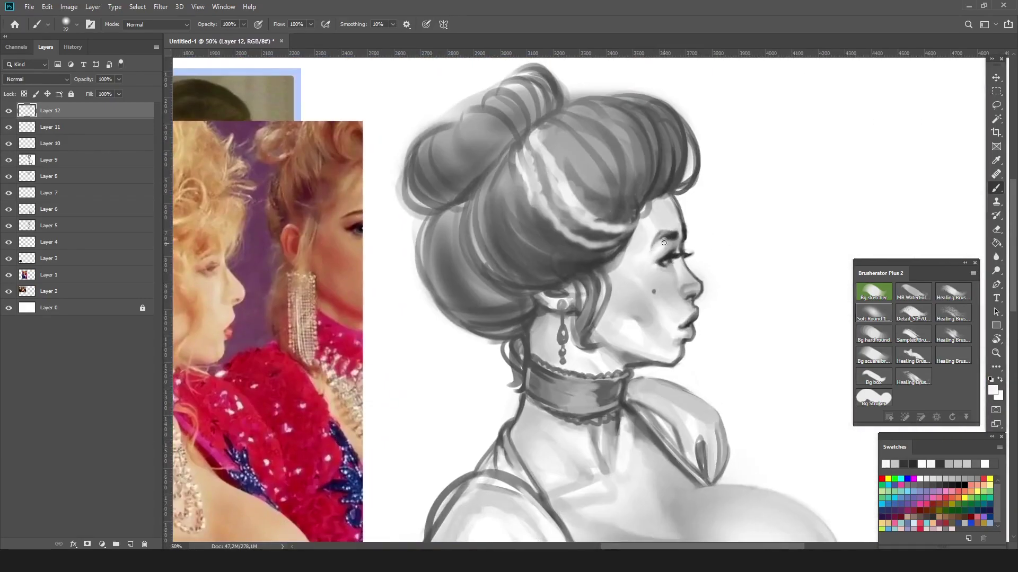
alt+click(672, 299)
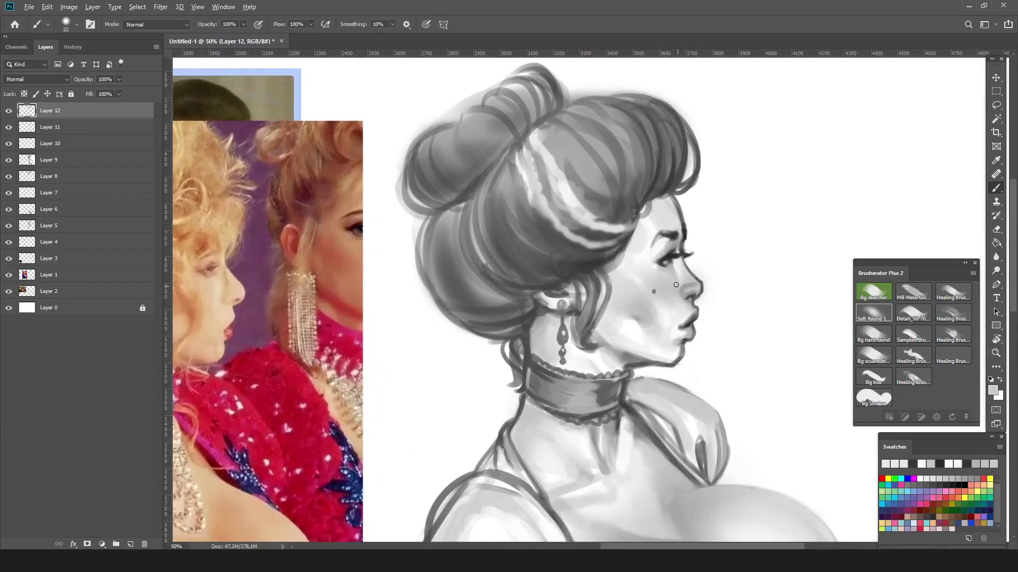
Flip the canvas back and soften the jaw and neck area above the choker with light grey.
key(ctrl+minus)
key(ctrl+minus)
key(ctrl+shift+h)
key(ctrl+plus)
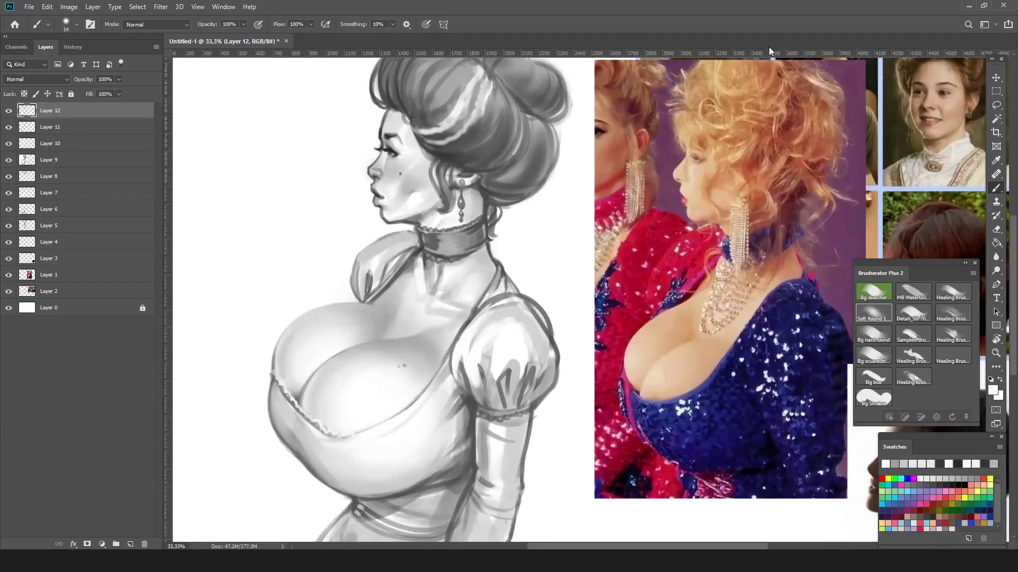
drag(486, 216, 501, 253)
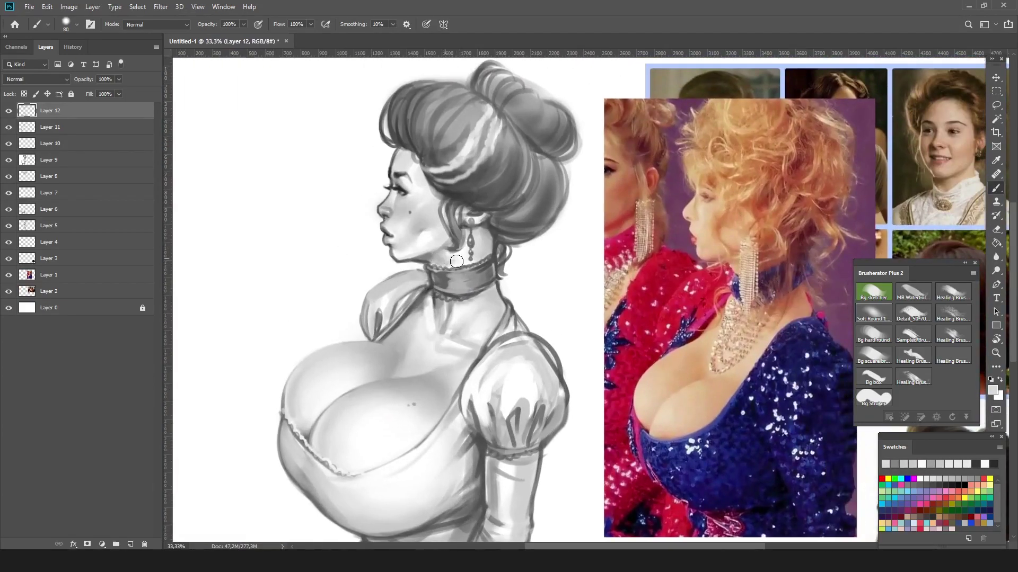
Darken the whole dress with a mid-grey tone and erase it from the lace neckline and the fabric highlights.
key(ctrl+minus)
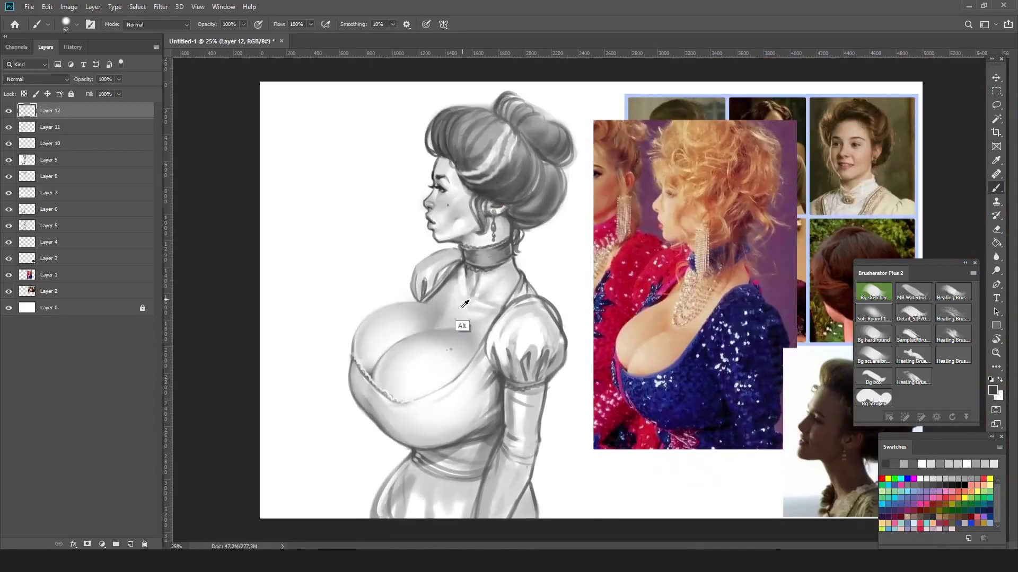
mouse_move(378, 512)
mouse_down()
mouse_move(445, 450)
mouse_move(527, 444)
mouse_move(527, 297)
mouse_move(477, 398)
mouse_move(376, 411)
mouse_move(419, 281)
mouse_move(451, 250)
mouse_up()
key(e)
drag(345, 366, 367, 367)
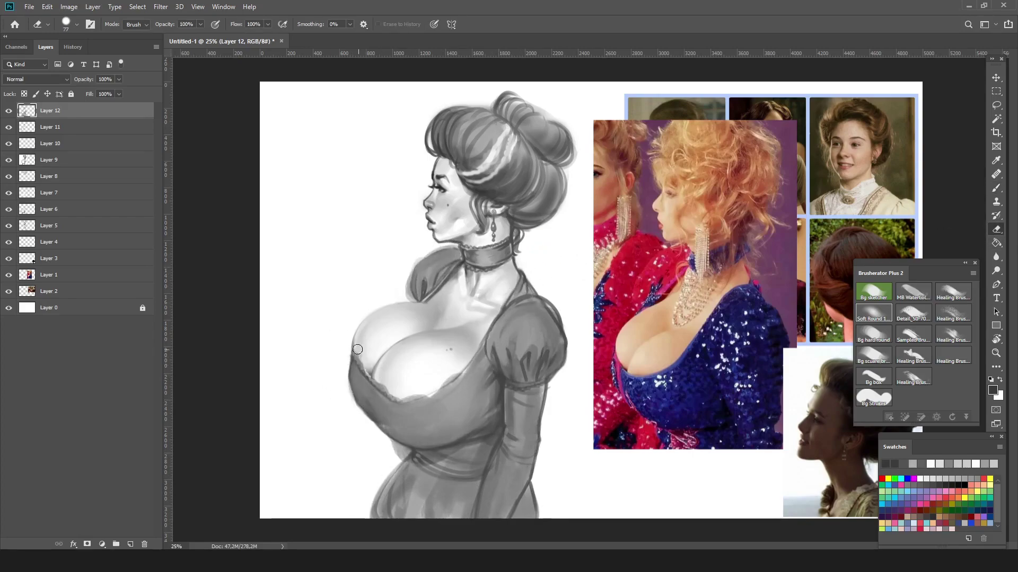
mouse_move(402, 396)
mouse_down()
mouse_move(444, 387)
mouse_move(393, 389)
mouse_move(442, 380)
mouse_move(514, 347)
mouse_up()
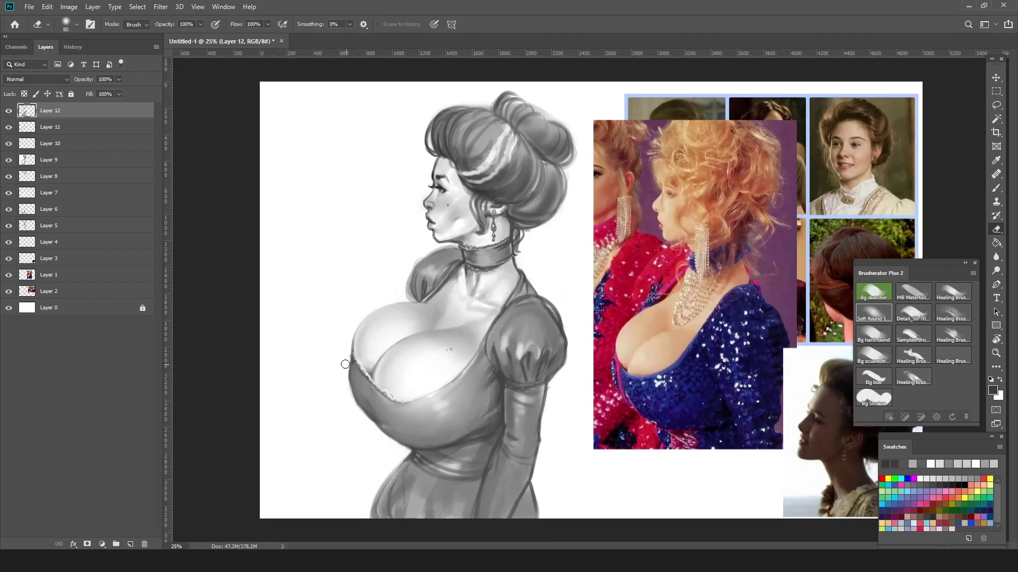
Flip the canvas, add a new layer, and touch up the dress edges and near sleeve with white and sampled greys.
key(h)
key(ctrl+shift+alt+n)
key(alt+bracketleft)
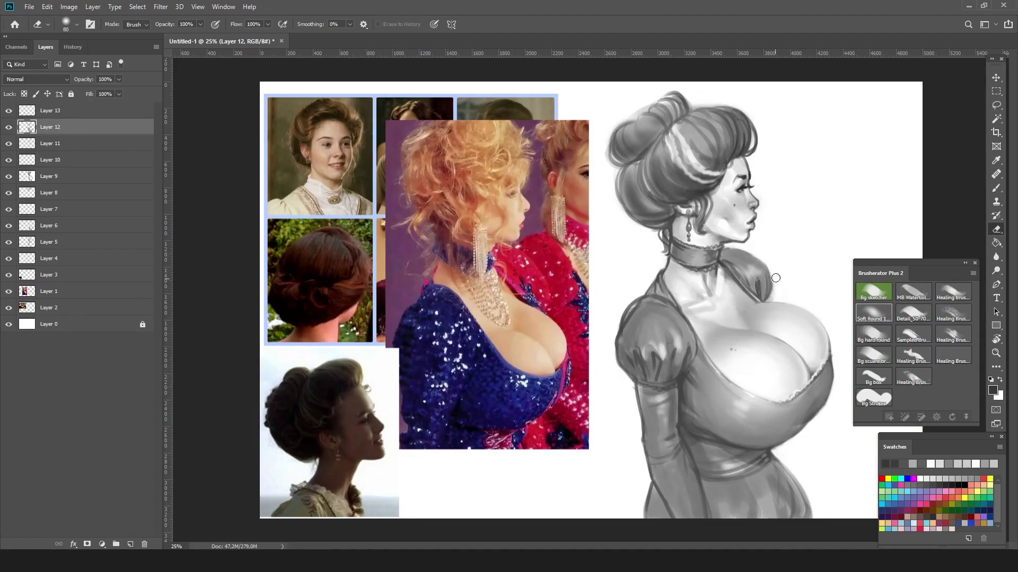
key(alt+bracketright)
key(b)
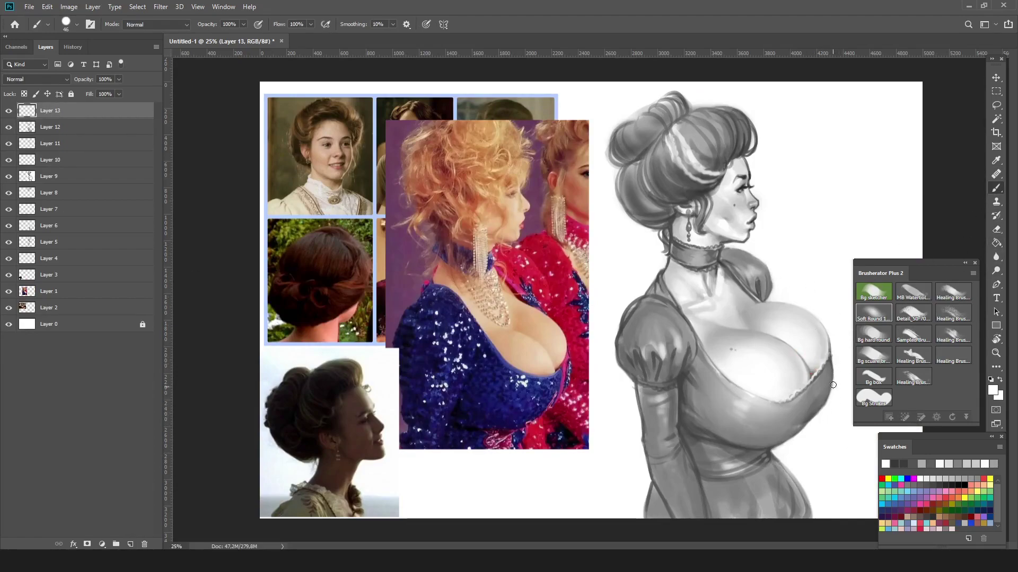
alt+click(645, 305)
alt+click(647, 307)
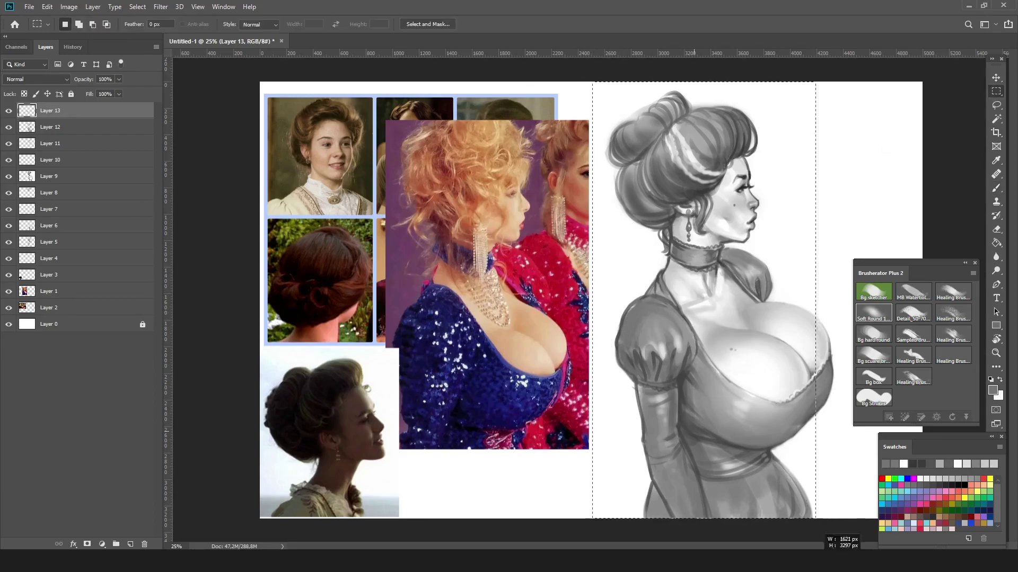
Reshape the updo on the merged figure with Liquify at brush size 709 and pressure 52, and check it mirrored.
click(161, 7)
click(182, 91)
drag(512, 176, 524, 170)
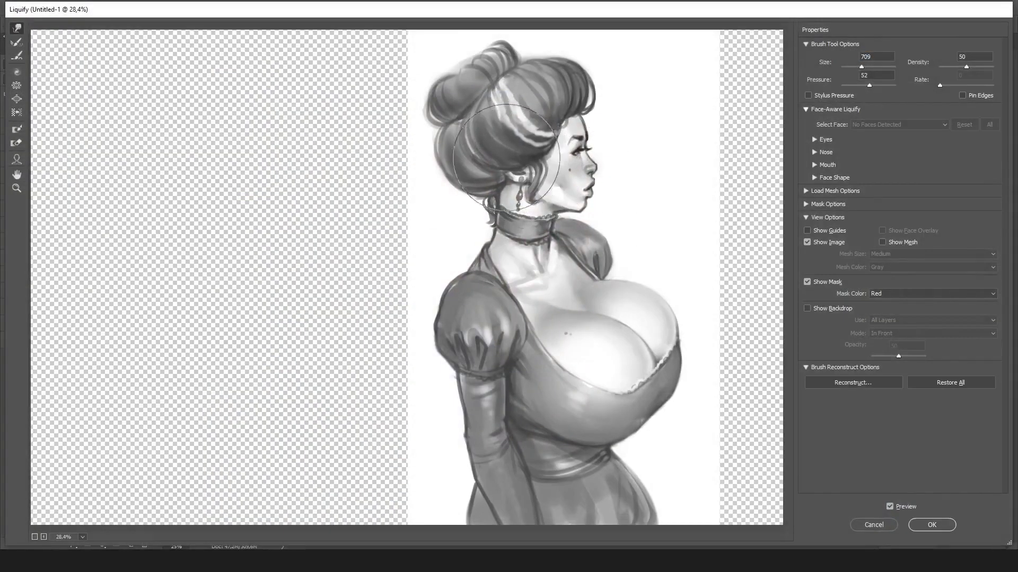
key(Return)
key(ctrl+alt+h)
key(ctrl+alt+h)
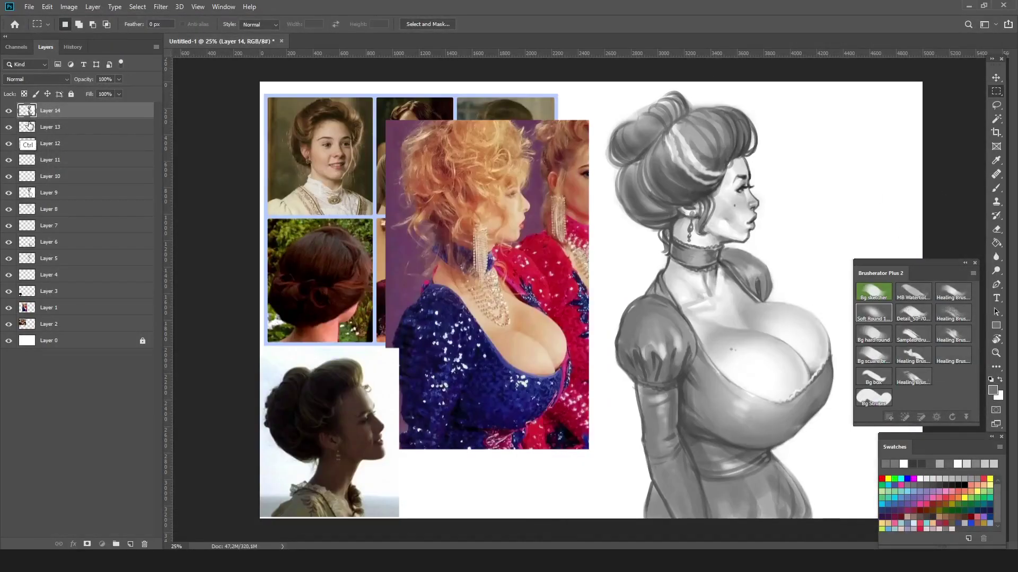
Add a Curves adjustment layer over the figure that deepens the shadows and brightens the midtones.
key(ctrl+m)
key(Escape)
click(102, 544)
click(119, 418)
drag(159, 413, 154, 422)
drag(124, 466, 117, 467)
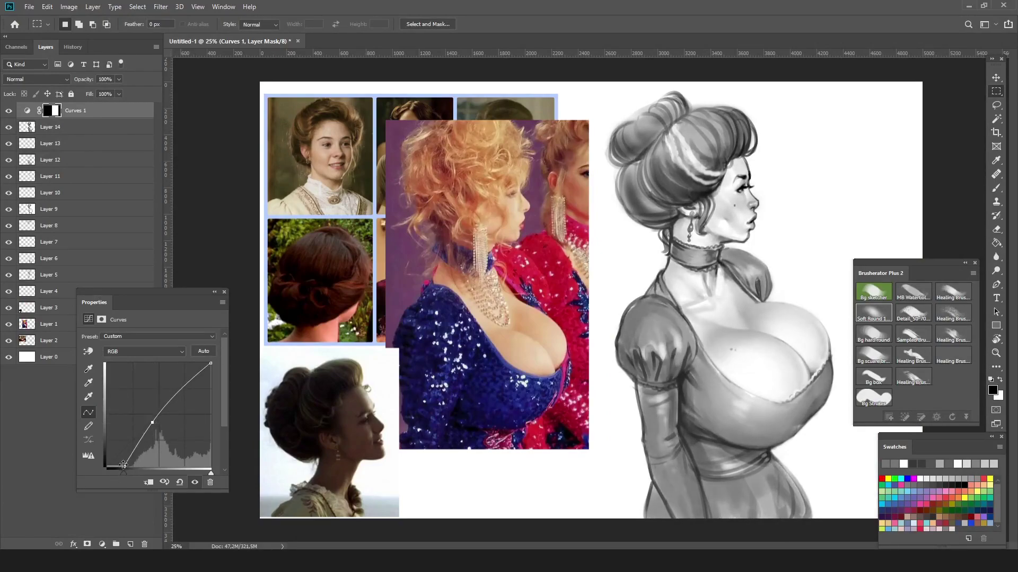
drag(153, 423, 149, 422)
click(224, 292)
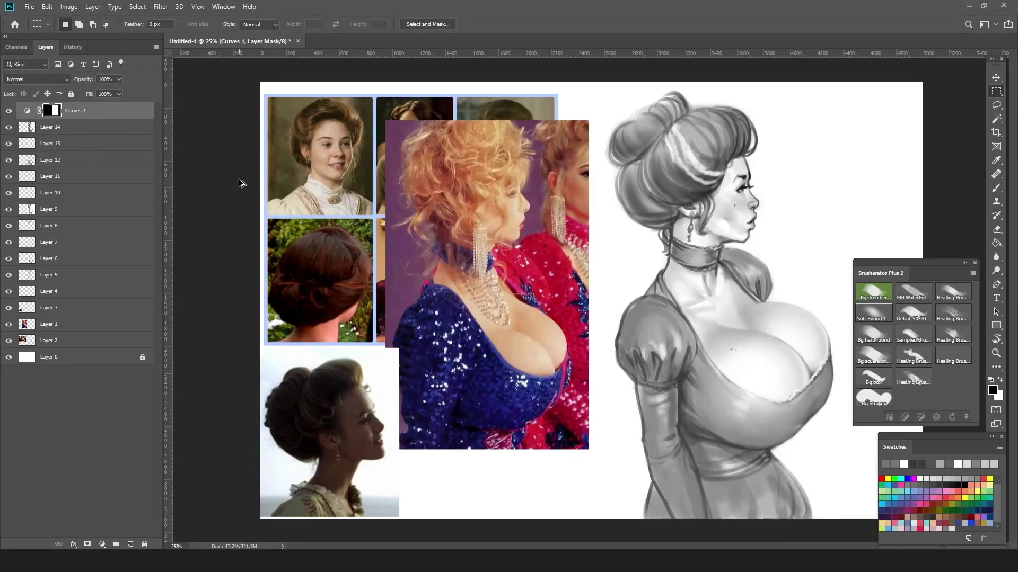
Flip the canvas, hide the reference photo layers and crop the document tightly around the figure.
key(ctrl+alt+h)
key(c)
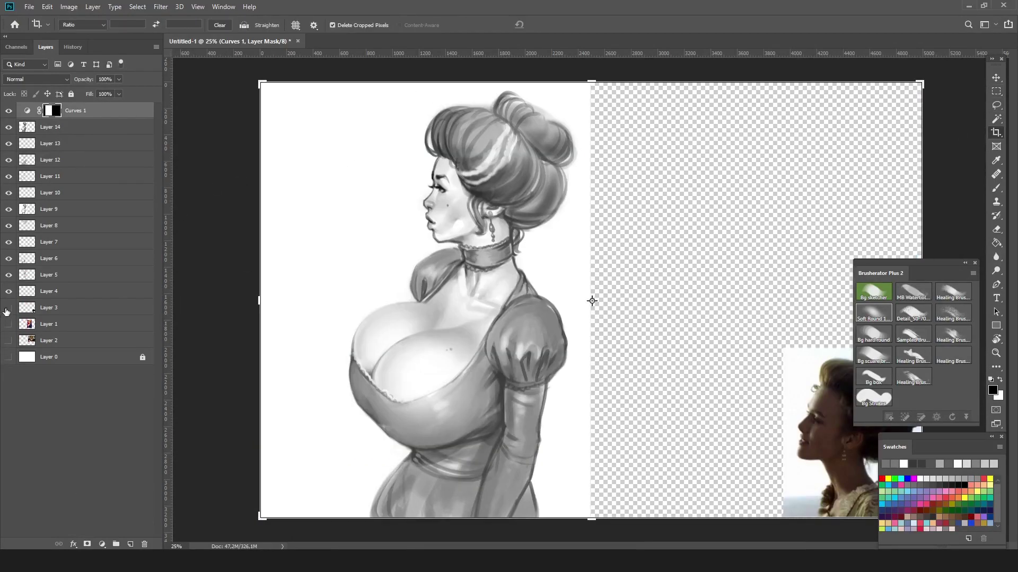
drag(922, 300, 613, 300)
drag(260, 300, 279, 303)
key(Return)
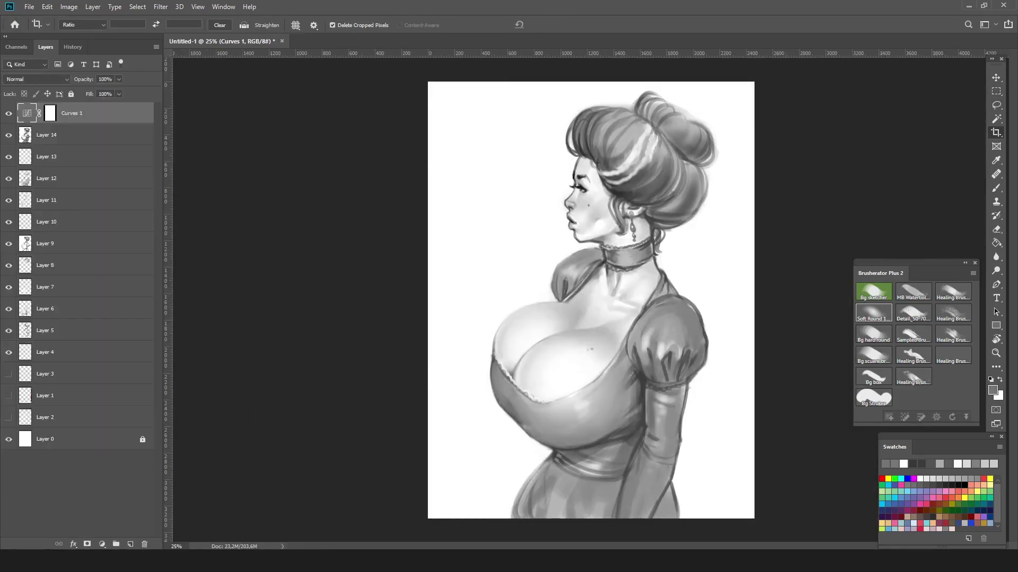
Add a Color Lookup adjustment layer above the Curves adjustment.
click(103, 545)
click(128, 474)
click(159, 461)
click(155, 340)
Add a Gradient Map adjustment layer with a preset gradient and set its blend mode to Color.
click(102, 544)
click(129, 510)
click(146, 340)
click(236, 118)
click(357, 56)
key(shift+alt+c)
Try several preset gradients for the gradient map, including a dark-to-pale blue-grey one.
click(170, 345)
click(240, 101)
click(252, 101)
click(236, 100)
click(201, 83)
click(179, 91)
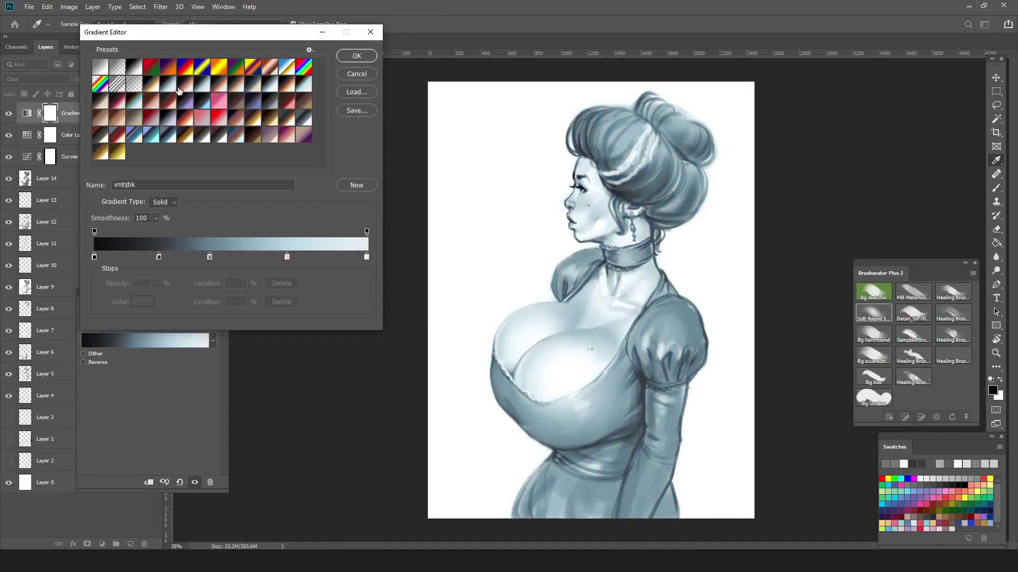